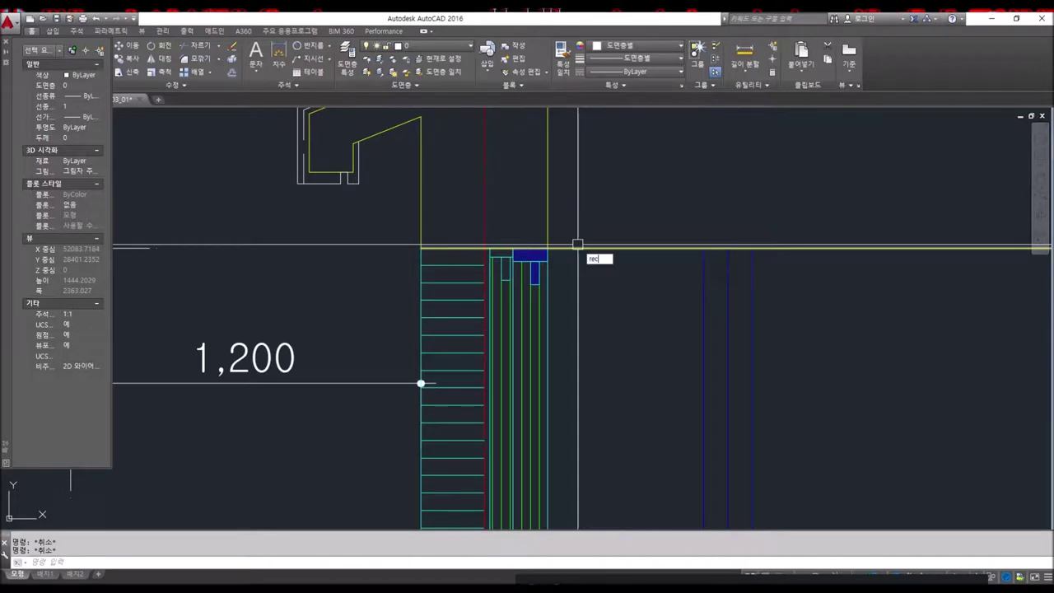
Step: Draw a 150×150 square at the wall top and offset it 20 inward
key(Return)
click(536, 262)
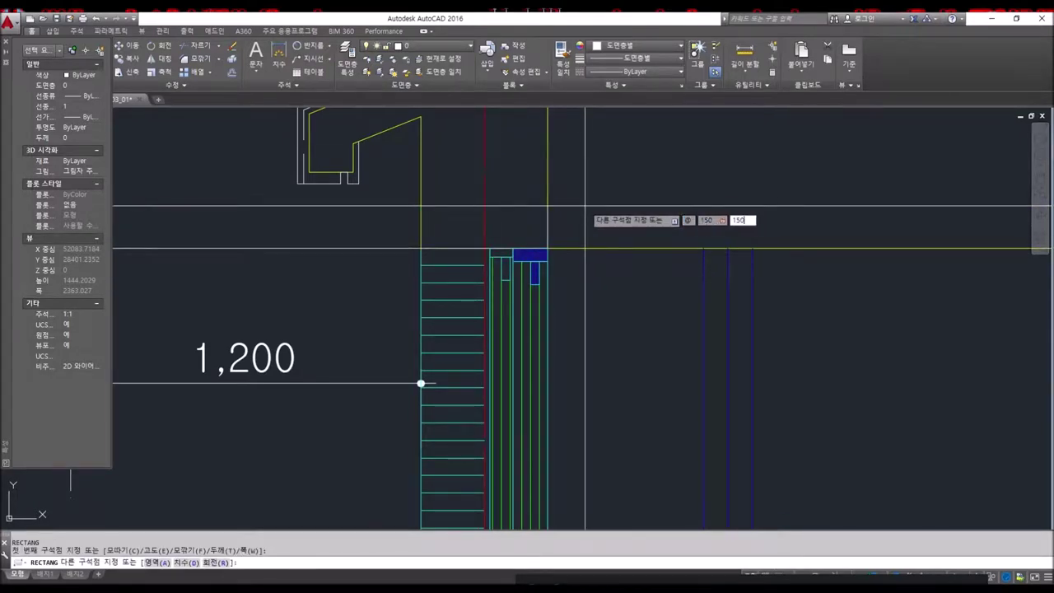
key(Return)
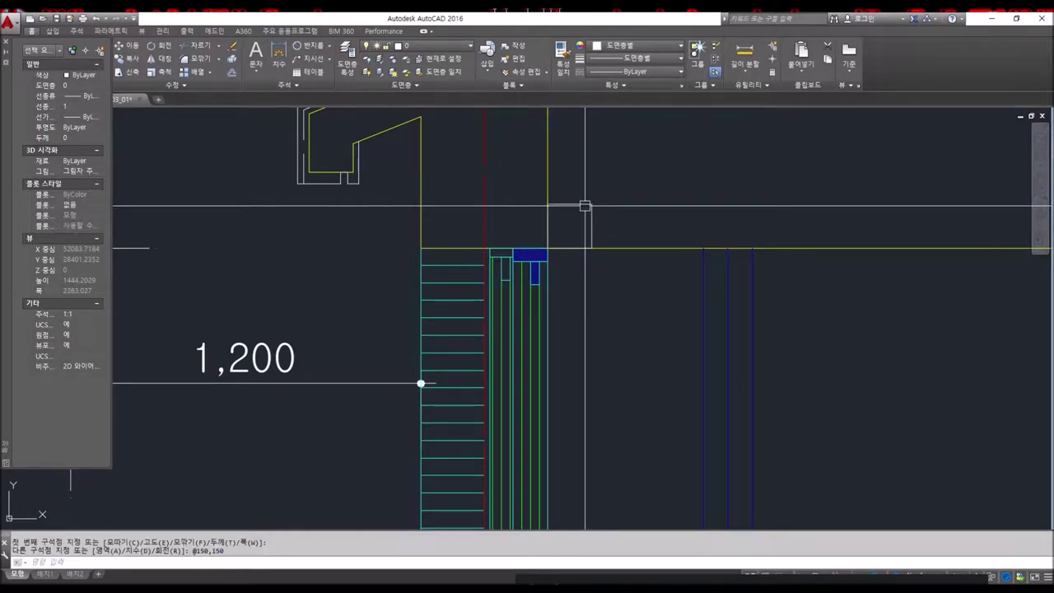
text(o)
key(Return)
text(20)
key(Return)
click(571, 207)
click(579, 216)
key(Escape)
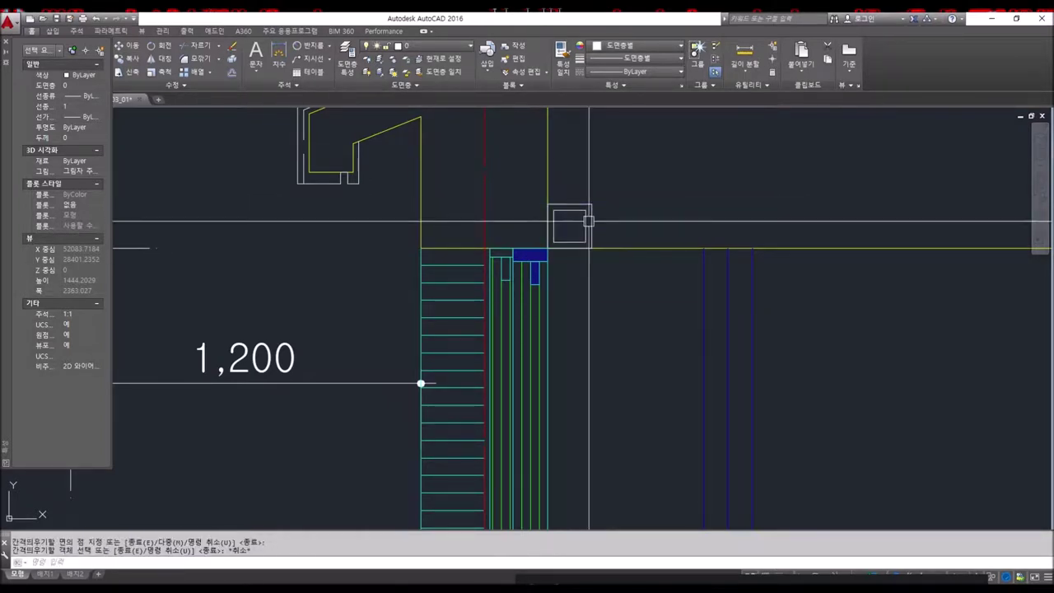
key(Escape)
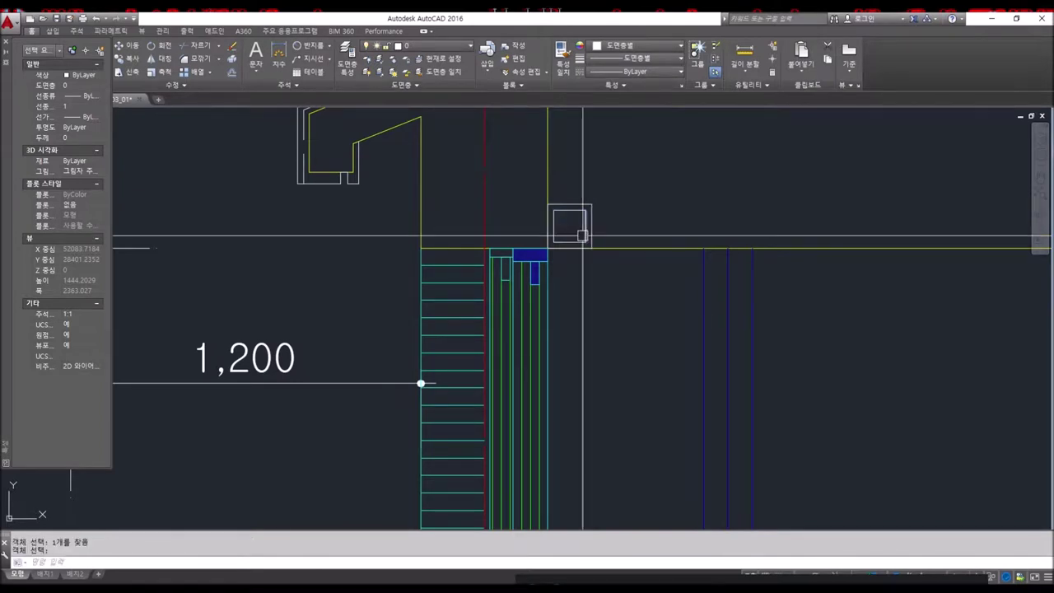
text(E)
key(Escape)
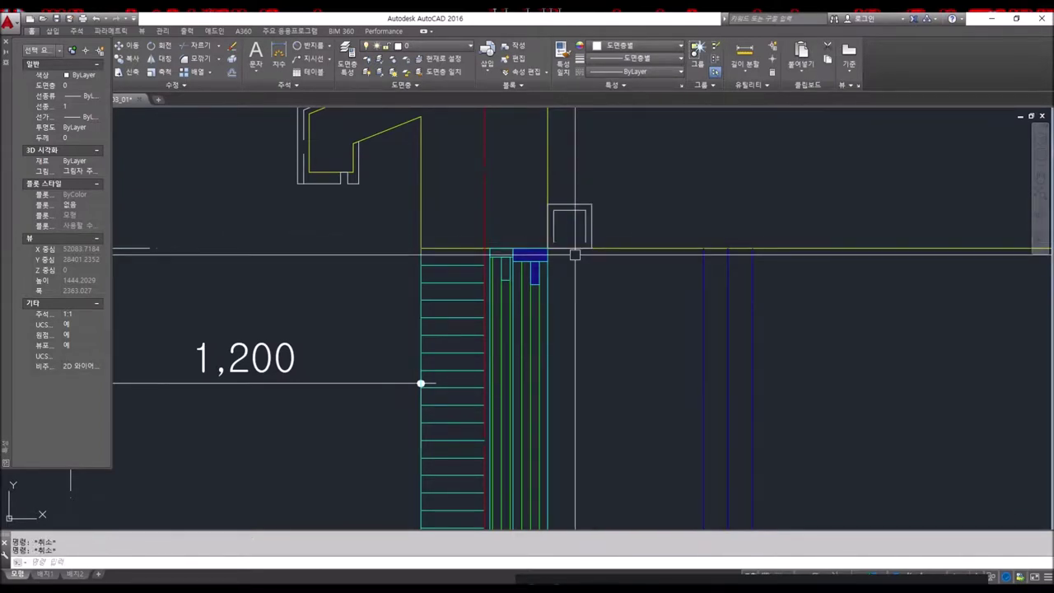
Step: Extend and trim the inner outline's edges to clean up the box
key(Return)
key(Return)
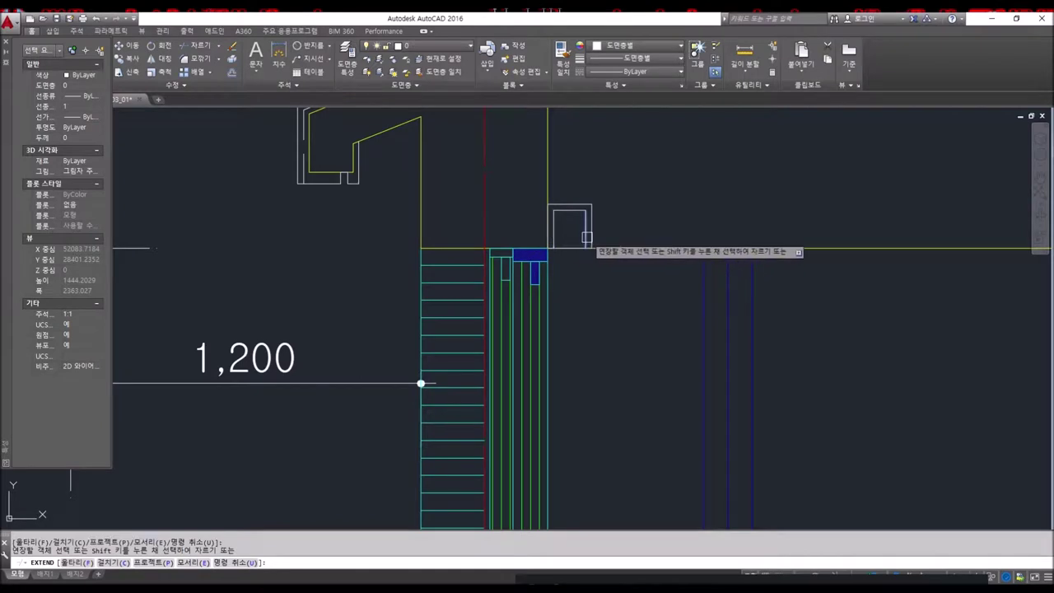
scroll(586, 238, up, 6)
key(Escape)
key(Escape)
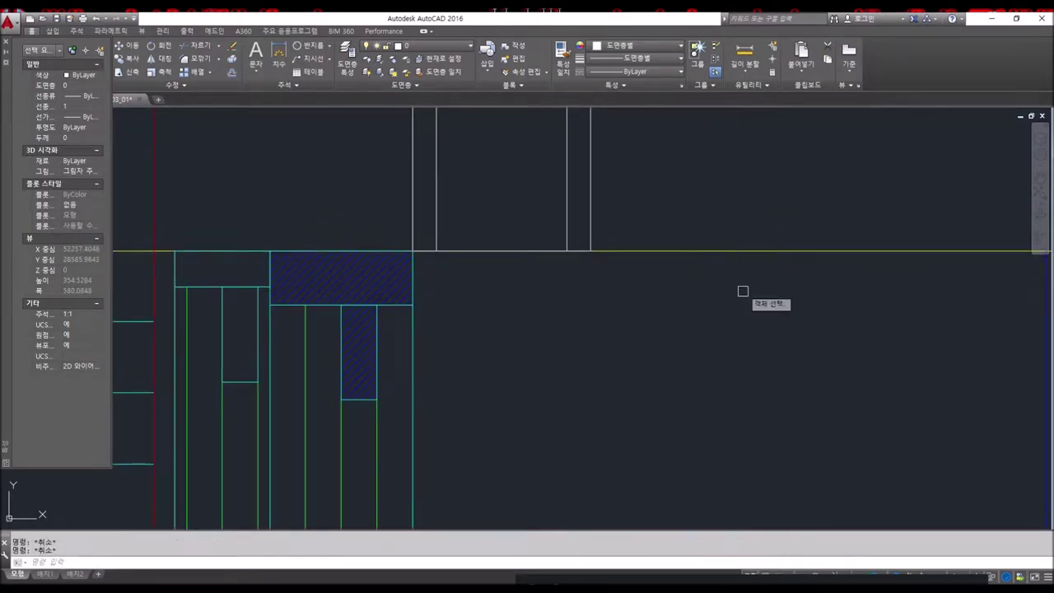
text(tr)
key(Return)
key(Return)
scroll(494, 224, down, 6)
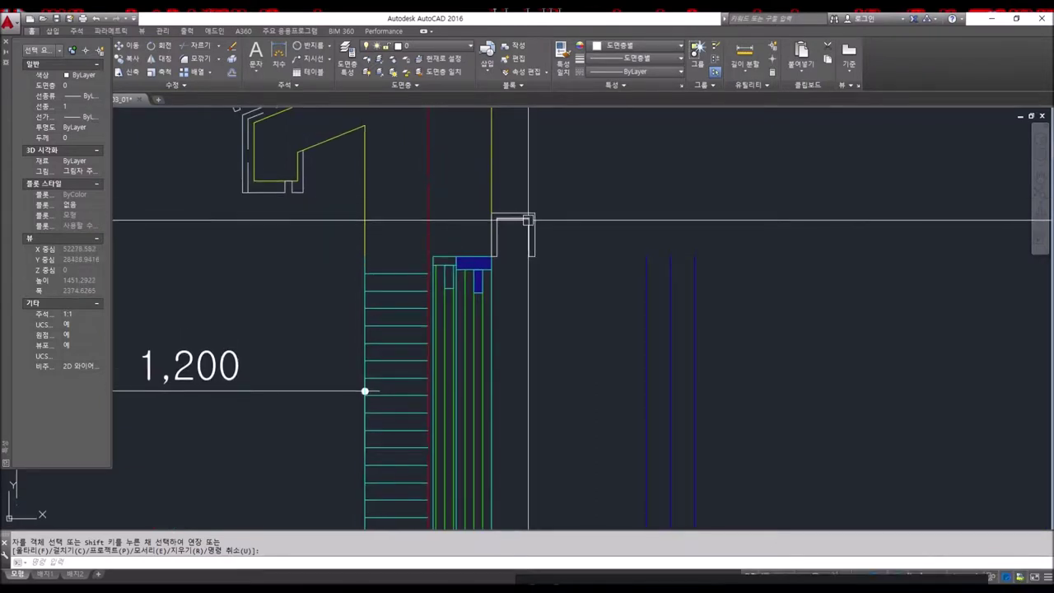
key(Escape)
key(Escape)
Step: Draw two diagonal lines across the box corners to form an X
text(l)
key(Return)
click(500, 219)
click(532, 255)
click(532, 215)
click(494, 254)
key(Return)
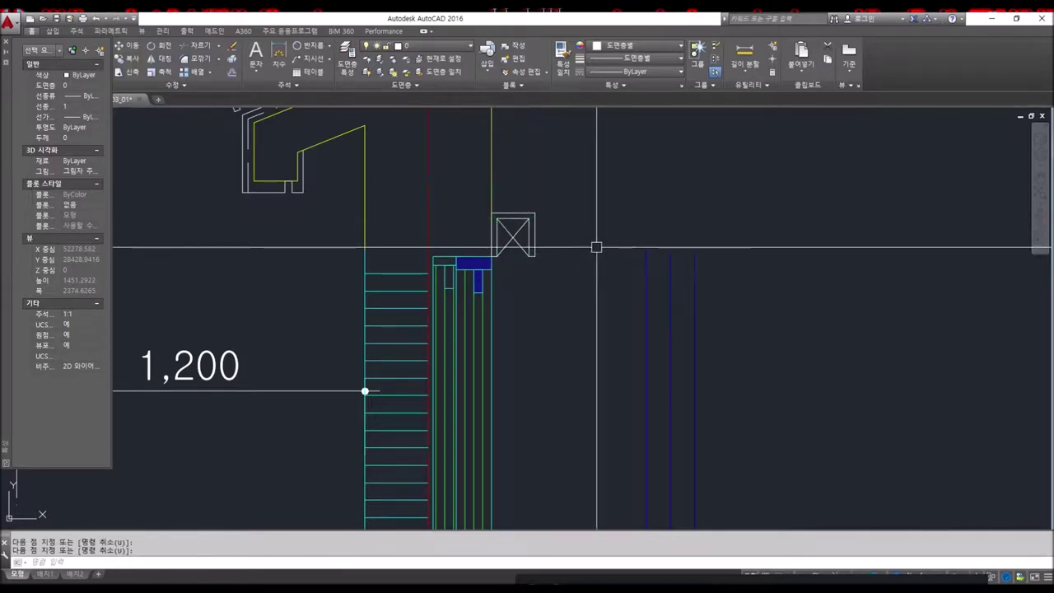
middle_drag(596, 248, 579, 209)
key(Escape)
key(Escape)
click(440, 47)
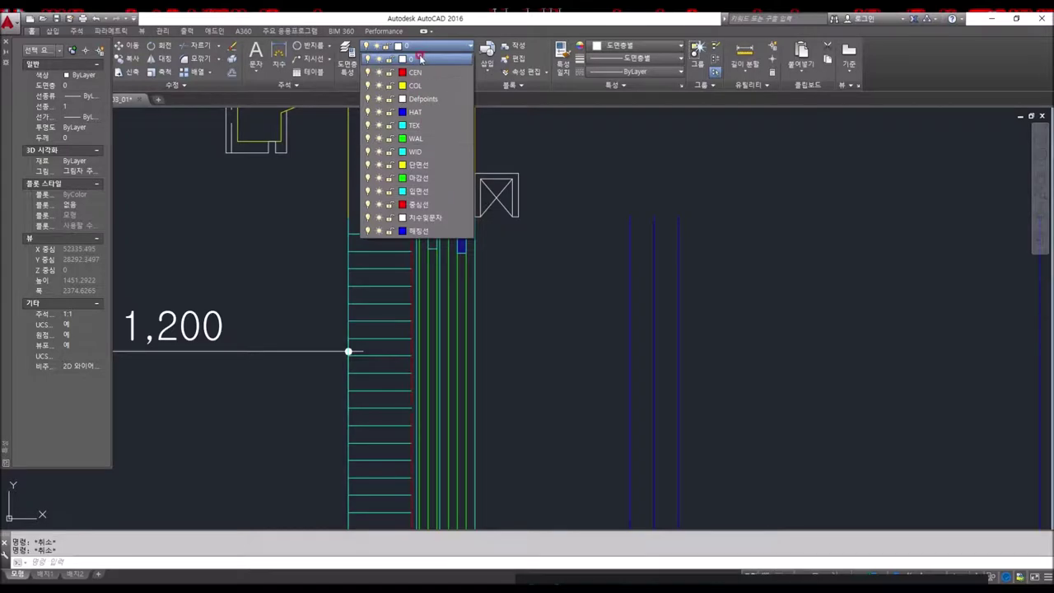
Step: On layer 0, draw a horizontal line from the X-box purlin to the zig-zag break line
click(420, 58)
text(L)
key(Return)
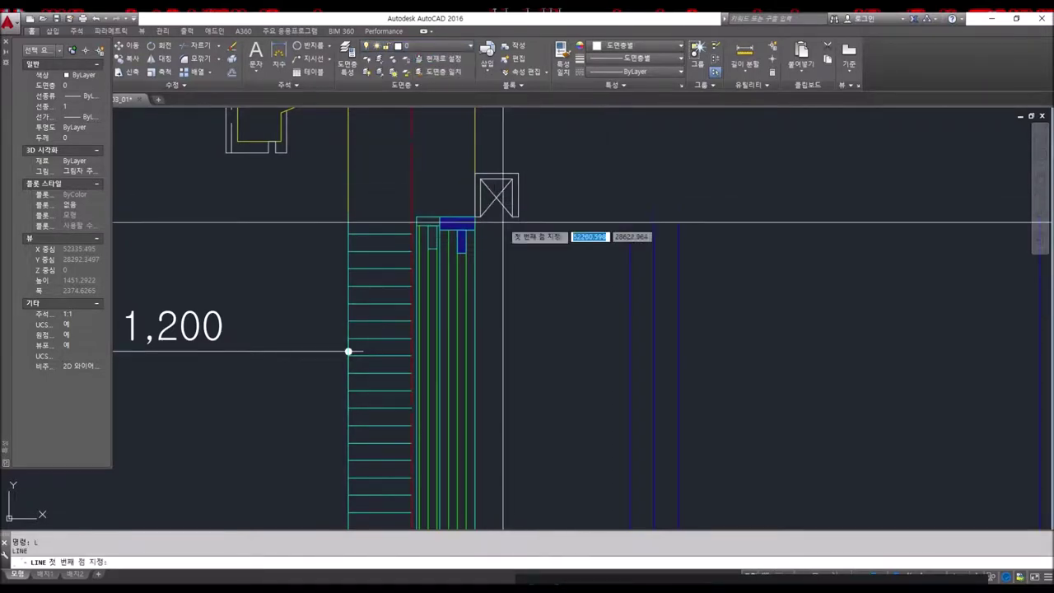
click(503, 222)
middle_drag(993, 248, 692, 247)
scroll(692, 247, down, 3)
scroll(729, 241, up, 4)
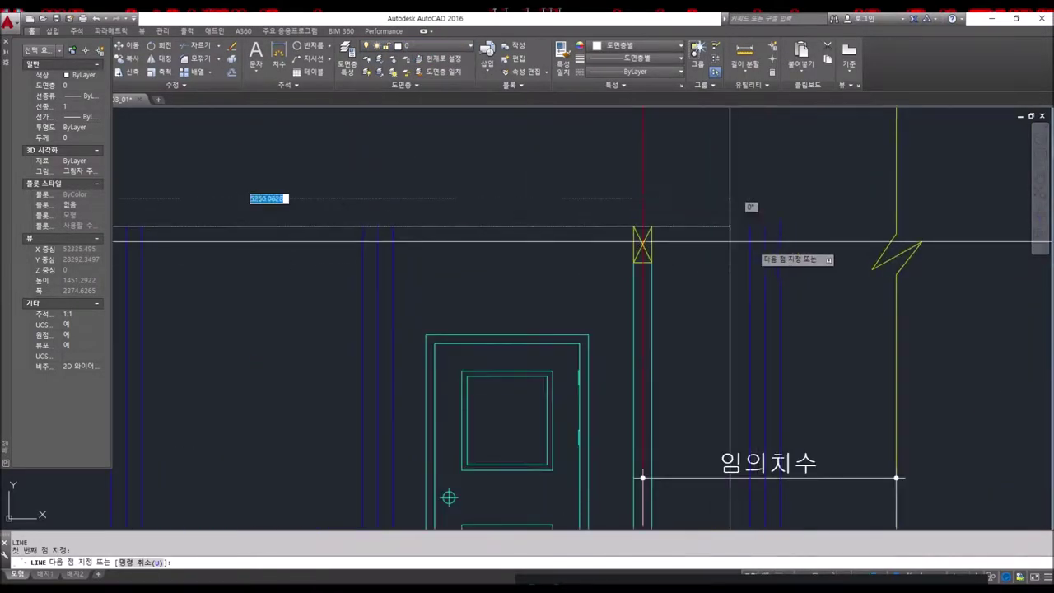
click(854, 235)
key(Escape)
scroll(453, 253, down, 2)
middle_drag(452, 254, 631, 298)
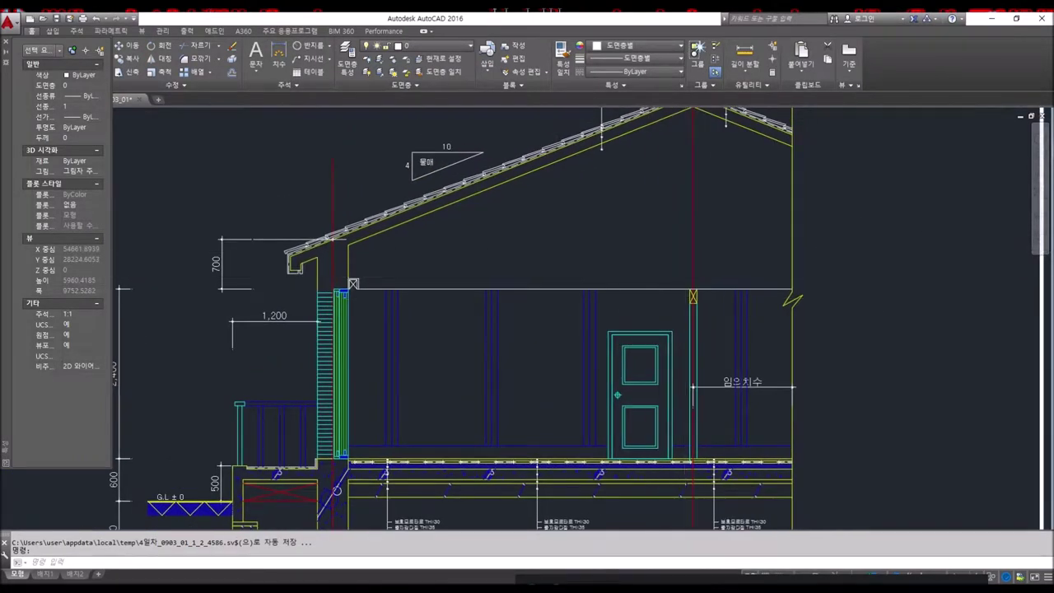
scroll(616, 266, down, 4)
scroll(616, 266, down, 2)
scroll(616, 219, up, 2)
scroll(617, 245, up, 2)
scroll(617, 245, up, 1)
scroll(617, 245, up, 3)
scroll(629, 337, down, 1)
scroll(617, 247, down, 3)
scroll(625, 352, up, 1)
scroll(644, 219, up, 3)
scroll(644, 219, down, 1)
scroll(631, 354, up, 4)
scroll(495, 379, up, 2)
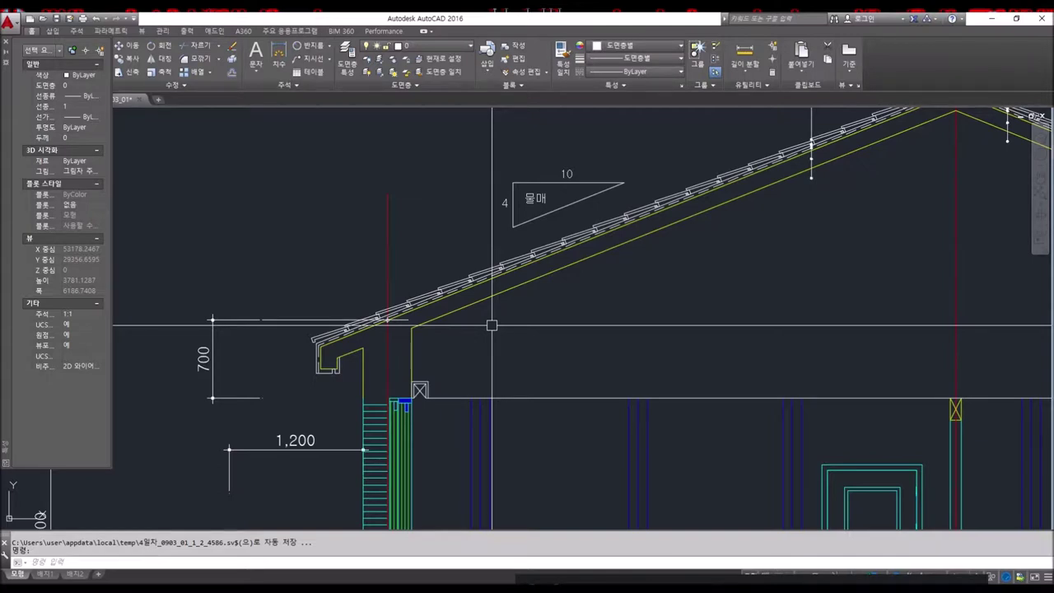
key(Escape)
key(Escape)
Step: Offset the horizontal beam line 36 to create a parallel line
key(Return)
text(3)
key(Return)
click(577, 398)
click(568, 404)
scroll(479, 396, up, 5)
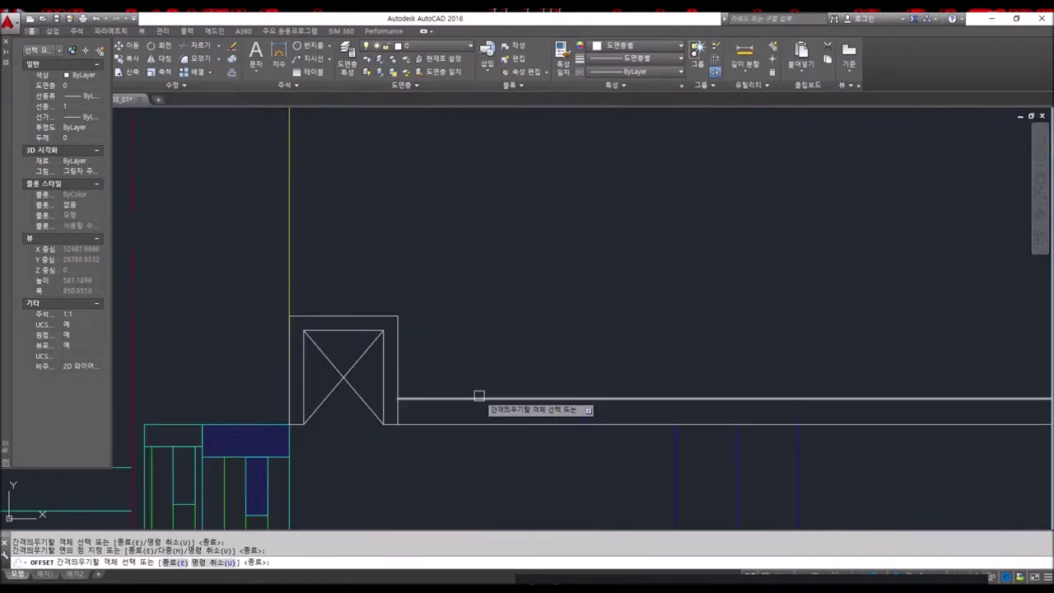
middle_drag(479, 396, 501, 381)
key(Escape)
Step: Draw a 36×36 square at the offset line's endpoint beside the purlin block
text(rec)
key(Return)
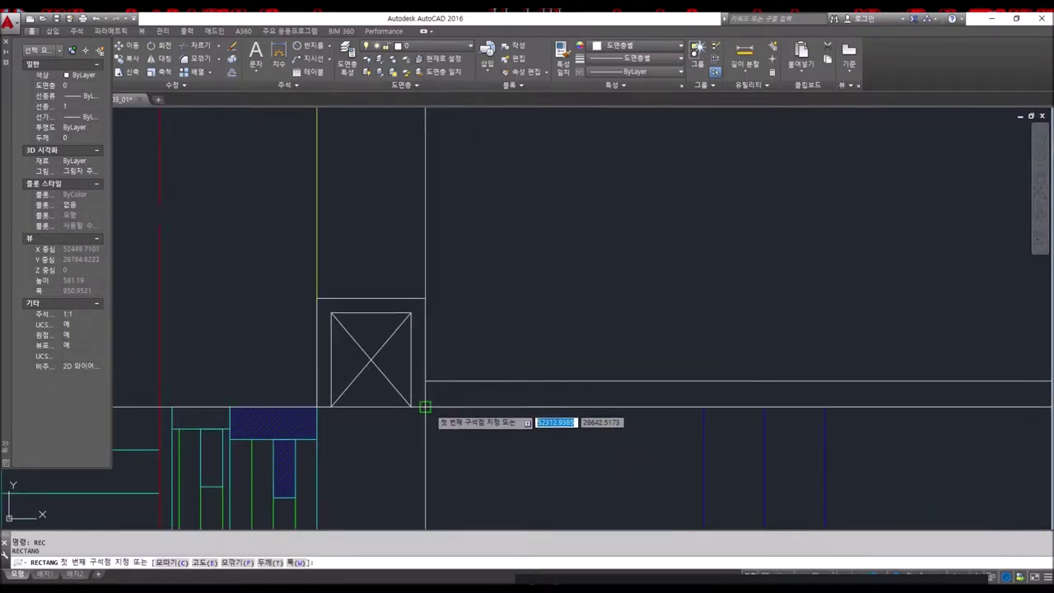
click(424, 407)
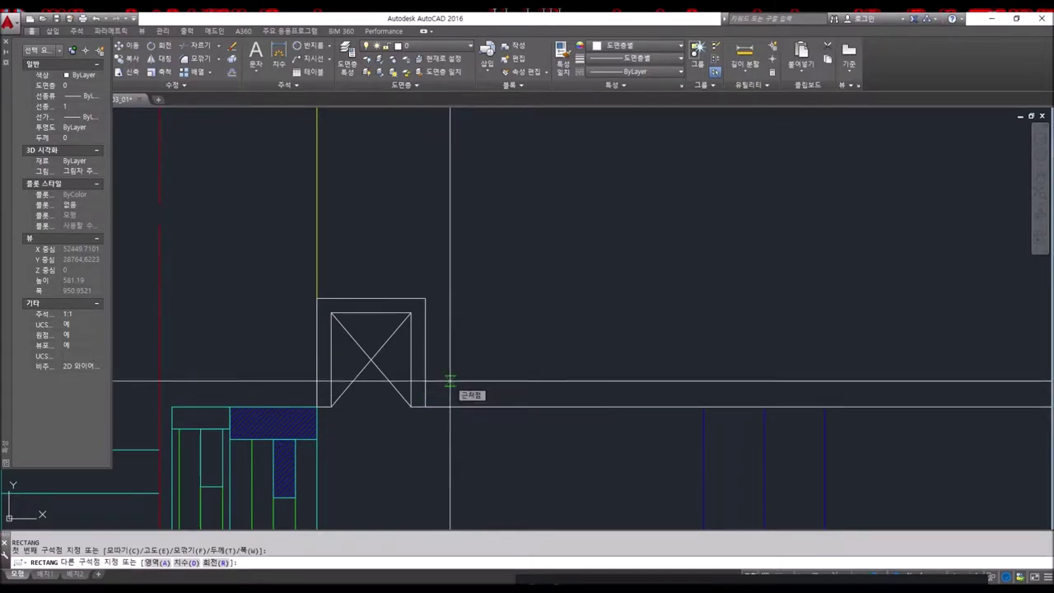
text(36)
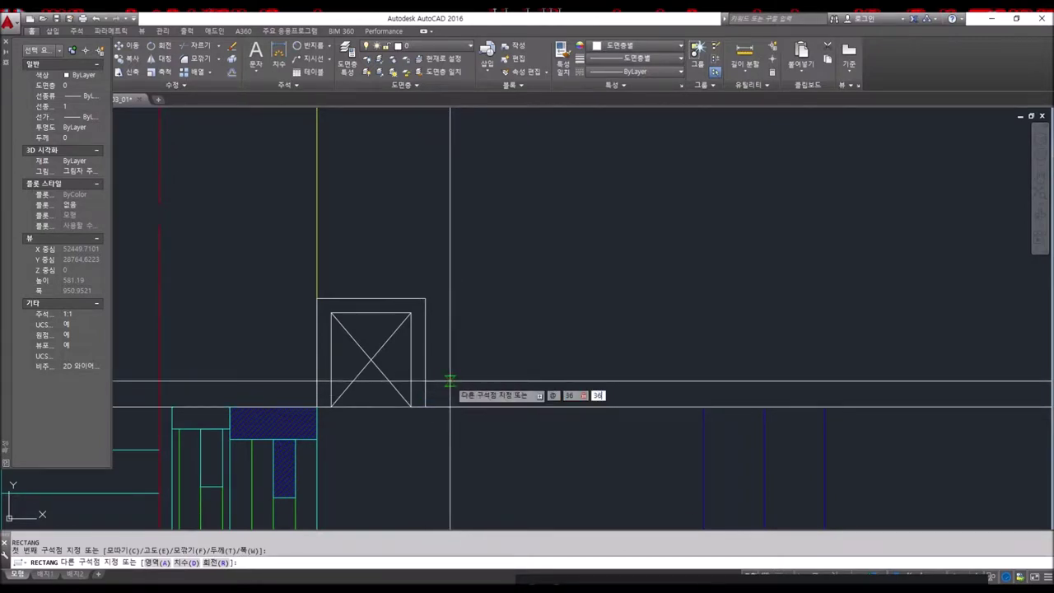
key(Return)
text(p)
key(Escape)
key(Return)
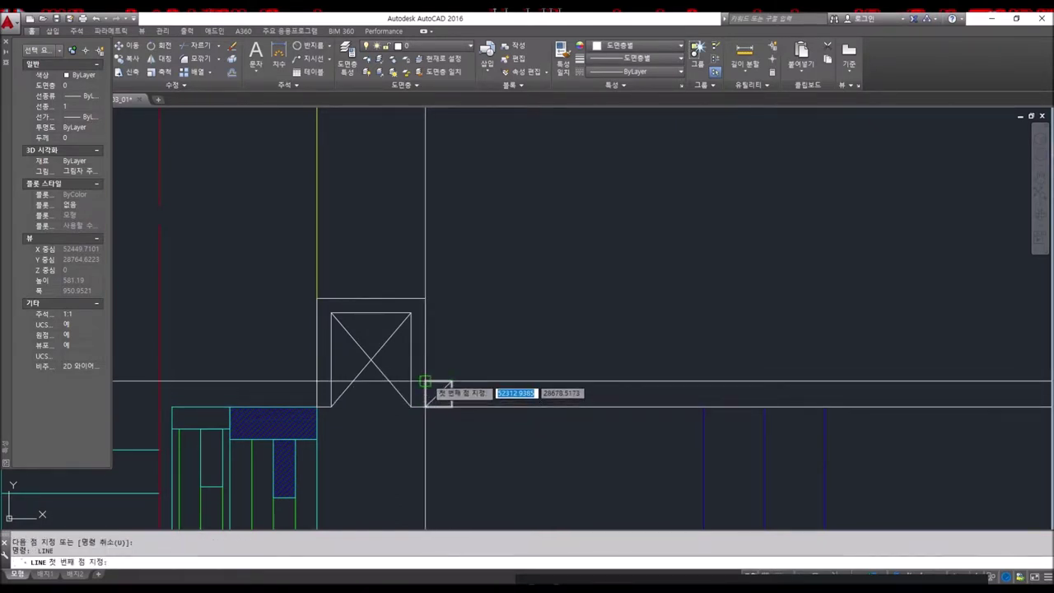
key(Escape)
scroll(544, 388, down, 2)
Step: Offset lines 45 above and set a new square's first corner above the small square
text(o)
key(Return)
key(Return)
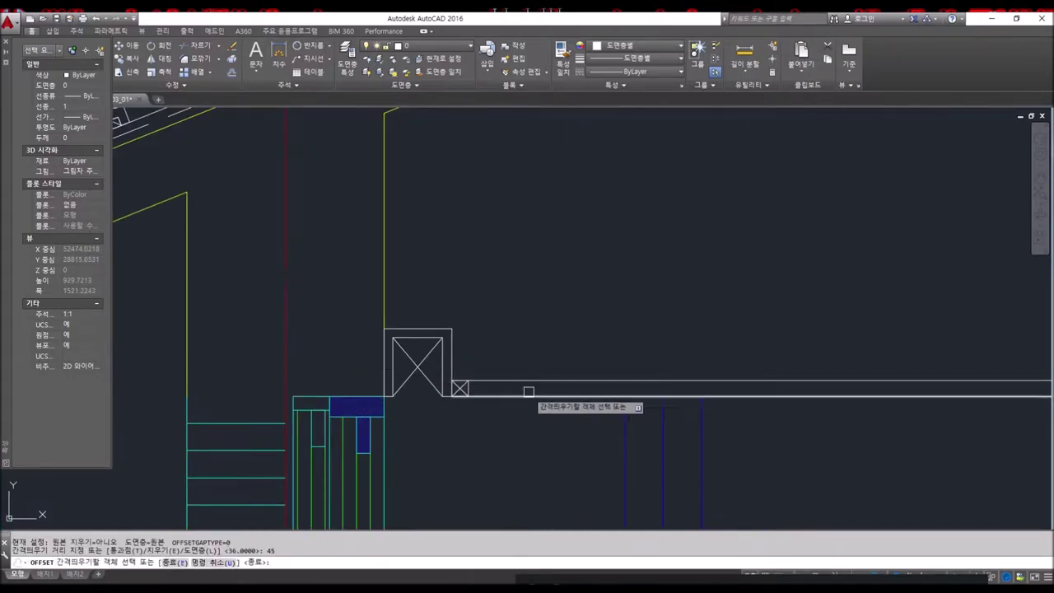
middle_drag(530, 377, 511, 362)
key(Escape)
text(dsd)
key(Escape)
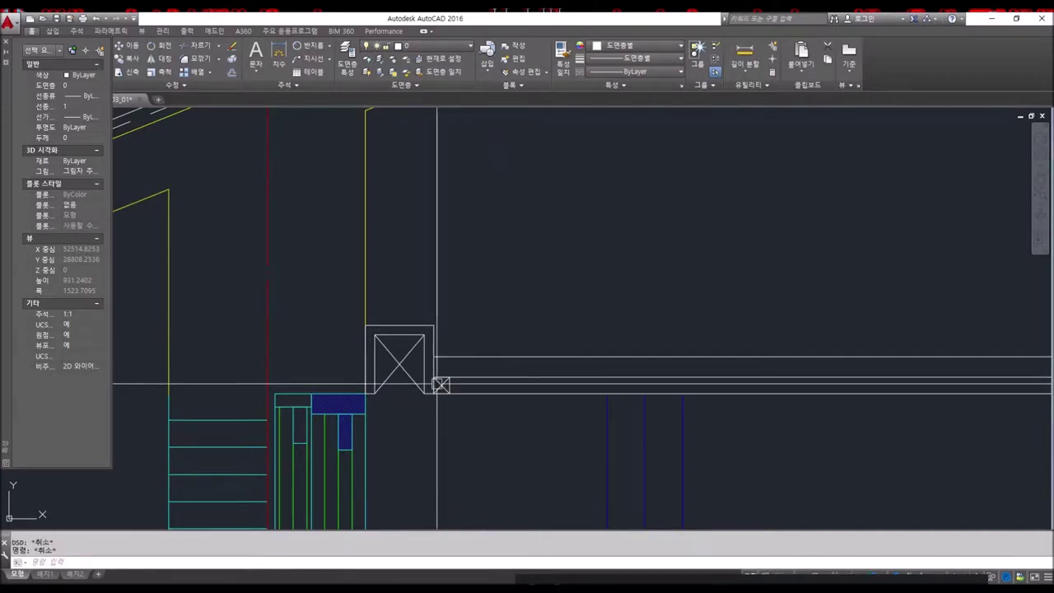
key(Return)
click(434, 378)
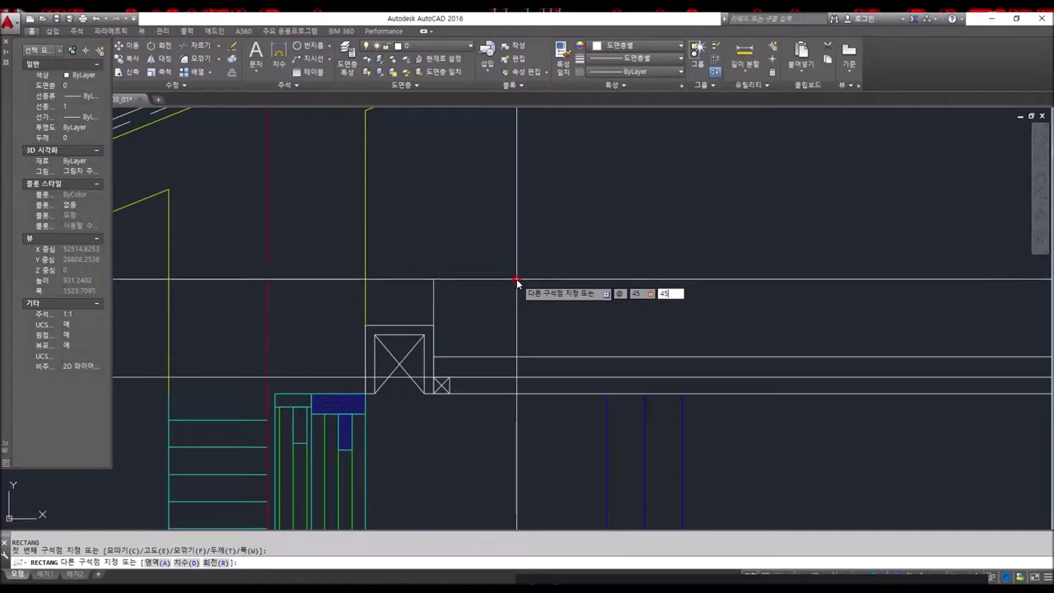
Step: Draw X diagonals across the small square on the beam
key(Escape)
key(Escape)
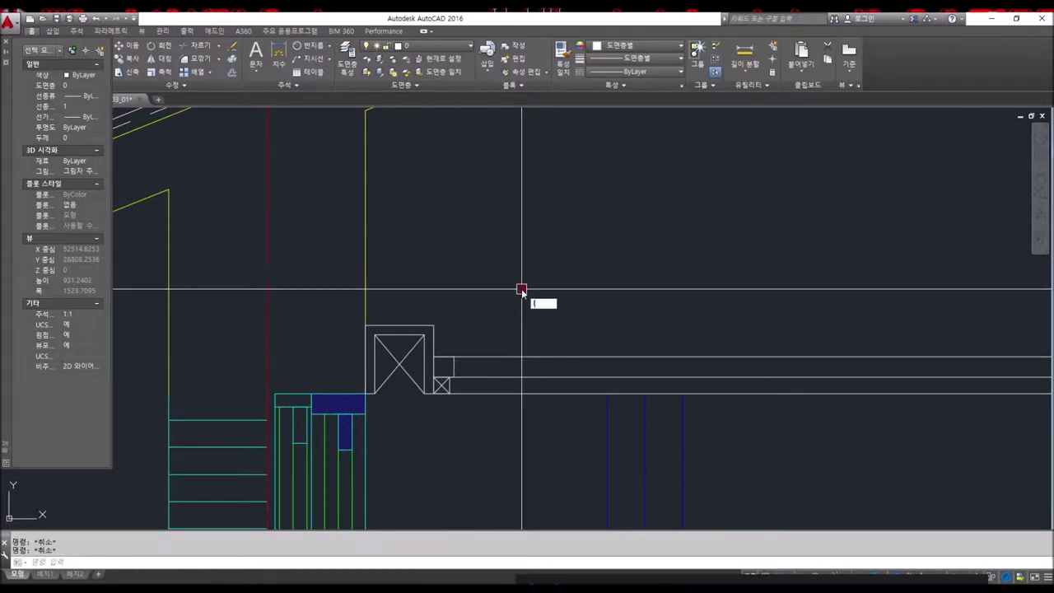
text(l)
key(Return)
click(434, 378)
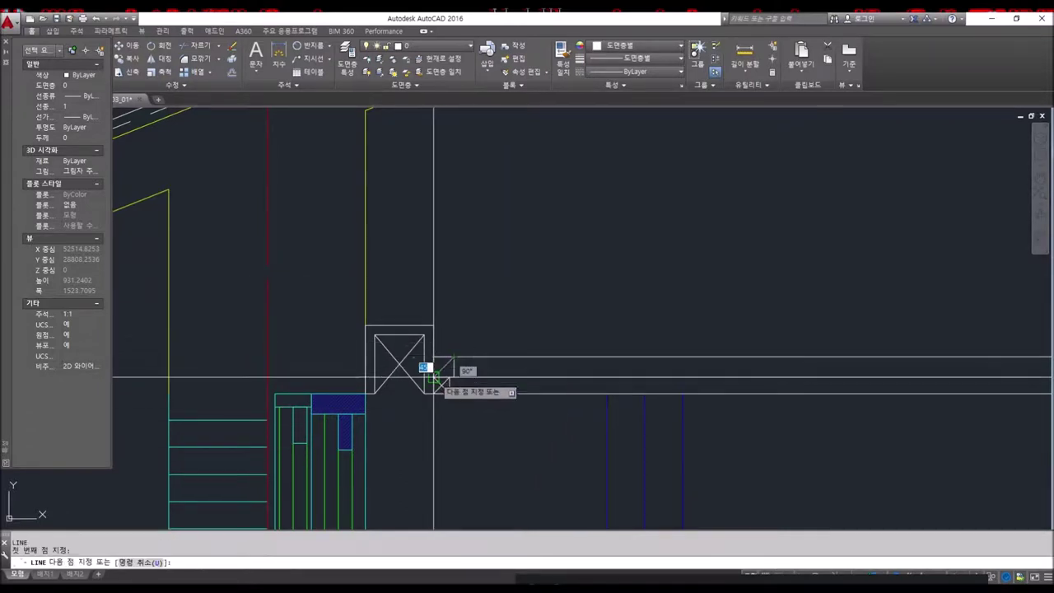
scroll(439, 378, up, 3)
click(452, 392)
click(434, 393)
key(Return)
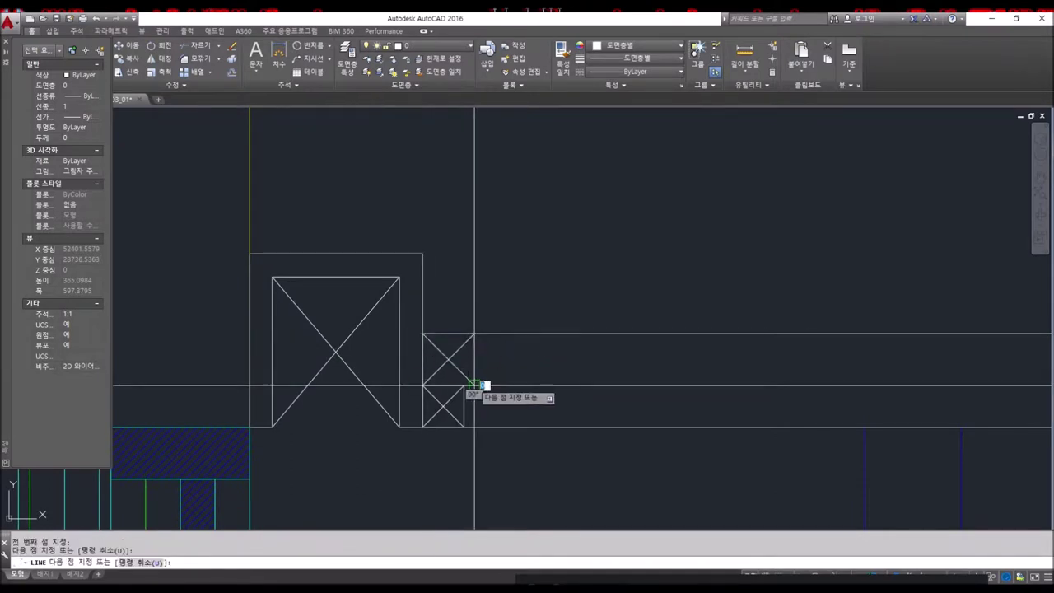
scroll(472, 386, down, 3)
key(Escape)
key(Escape)
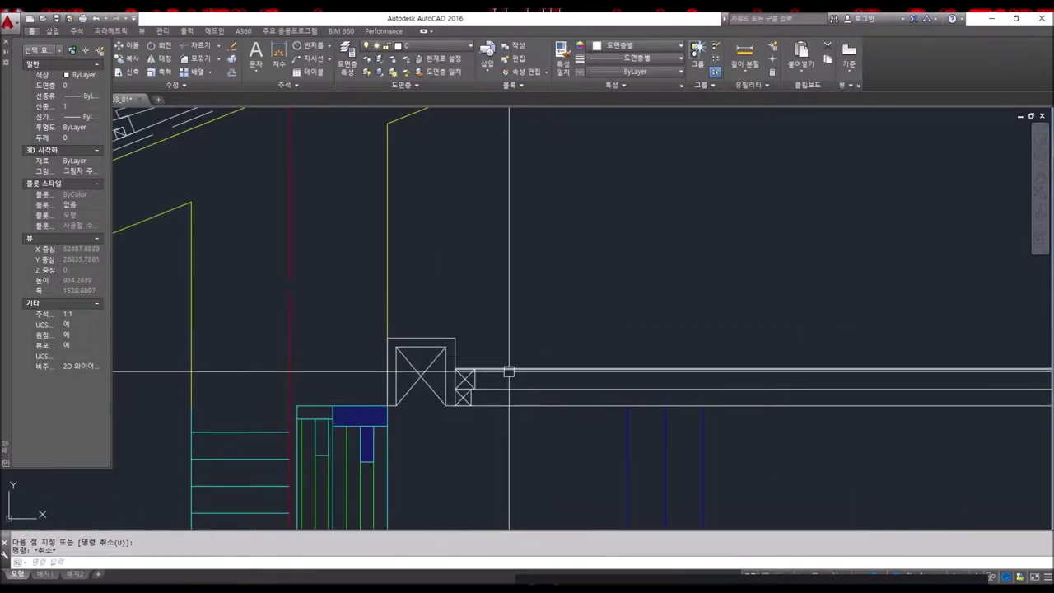
Step: Select the small X box with a crossing window for copying and set its base point
text(co)
key(Return)
scroll(487, 369, up, 1)
scroll(464, 388, up, 3)
click(483, 400)
click(427, 381)
key(Return)
scroll(473, 258, down, 2)
click(341, 350)
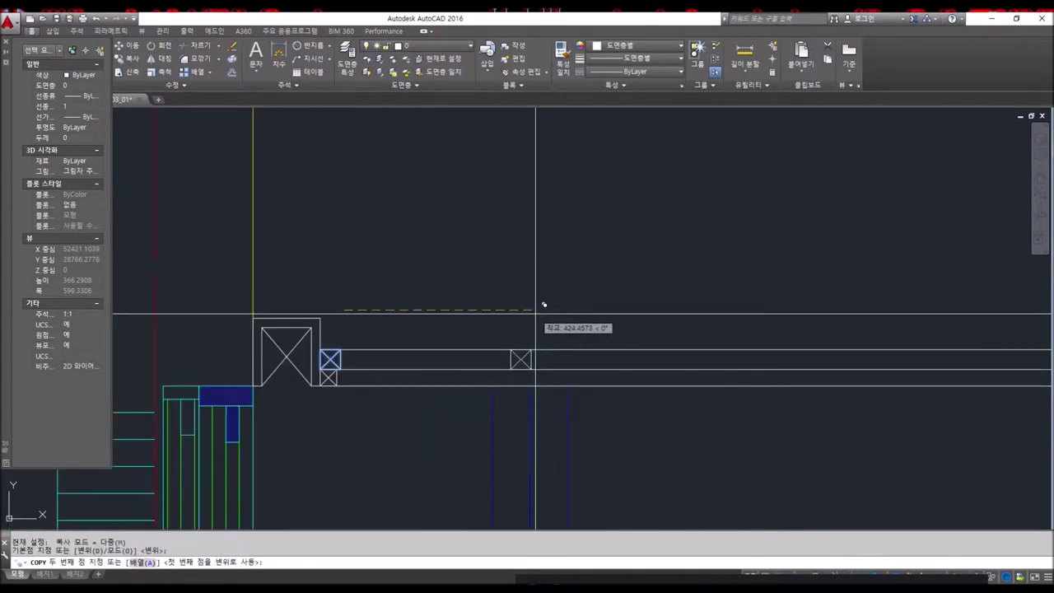
Step: Place copies of the X box along the beam at 900 through 3600 spacing
key(Return)
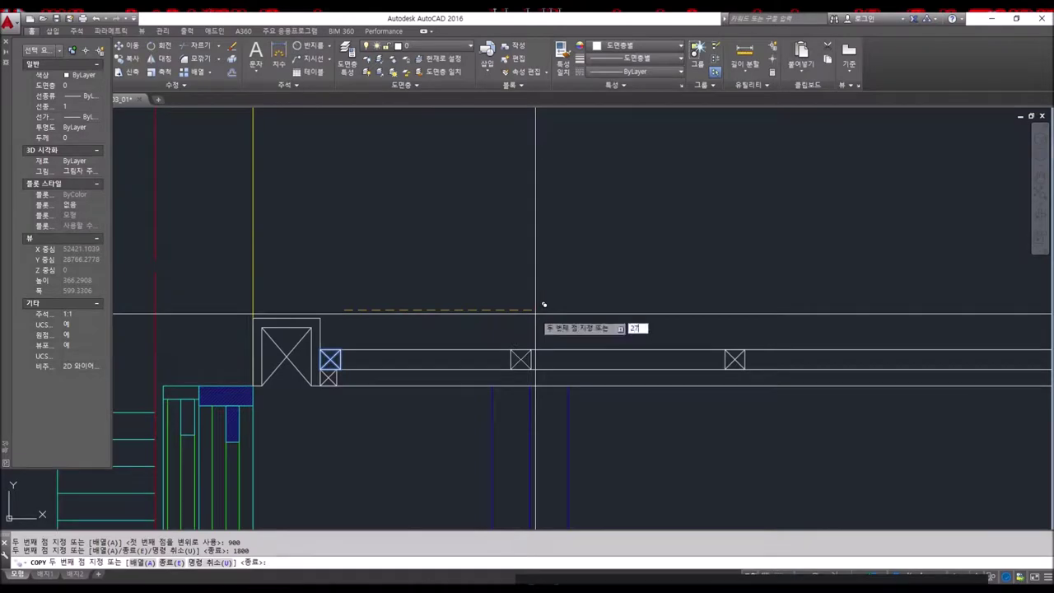
scroll(543, 305, down, 3)
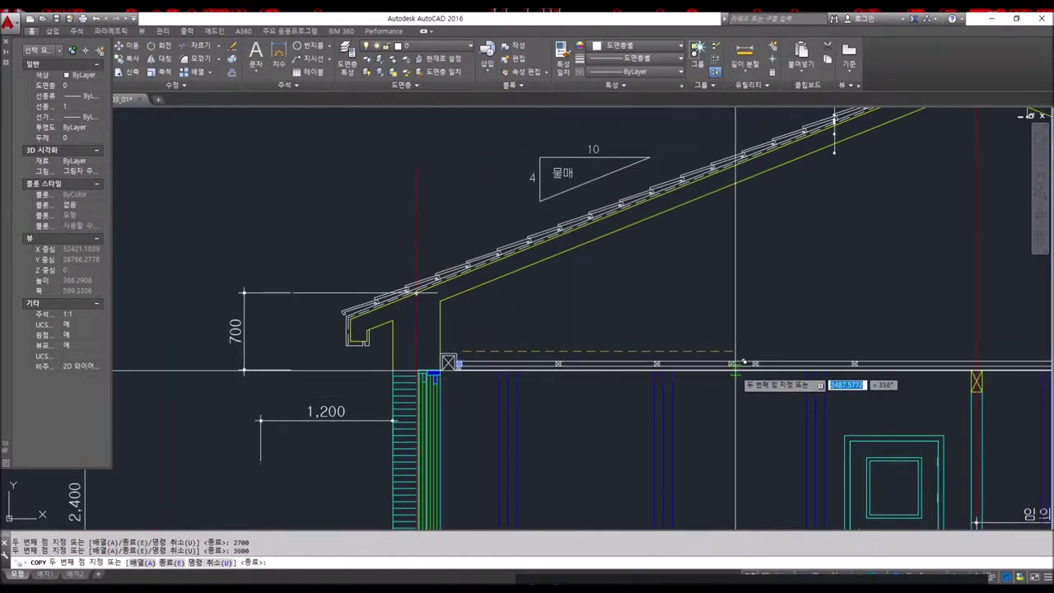
text(3600)
key(Return)
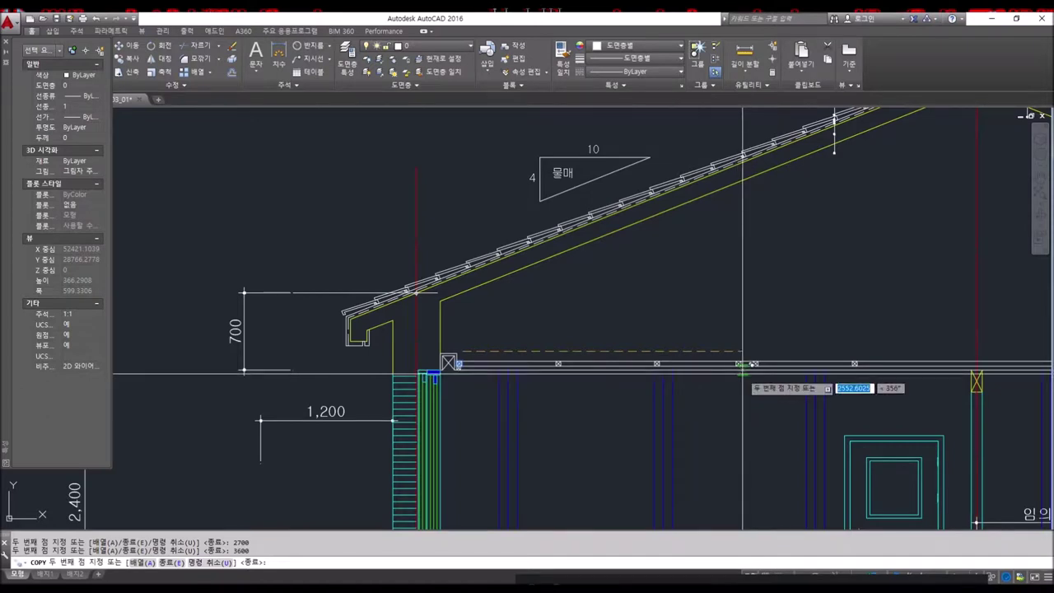
key(Escape)
key(Escape)
key(Escape)
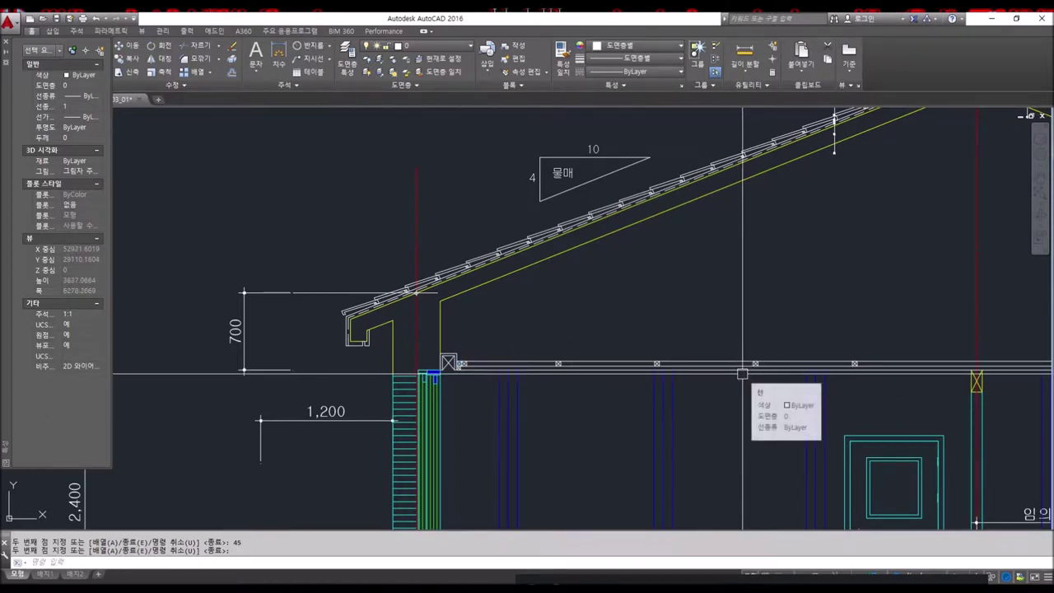
scroll(505, 387, up, 1)
scroll(504, 387, up, 3)
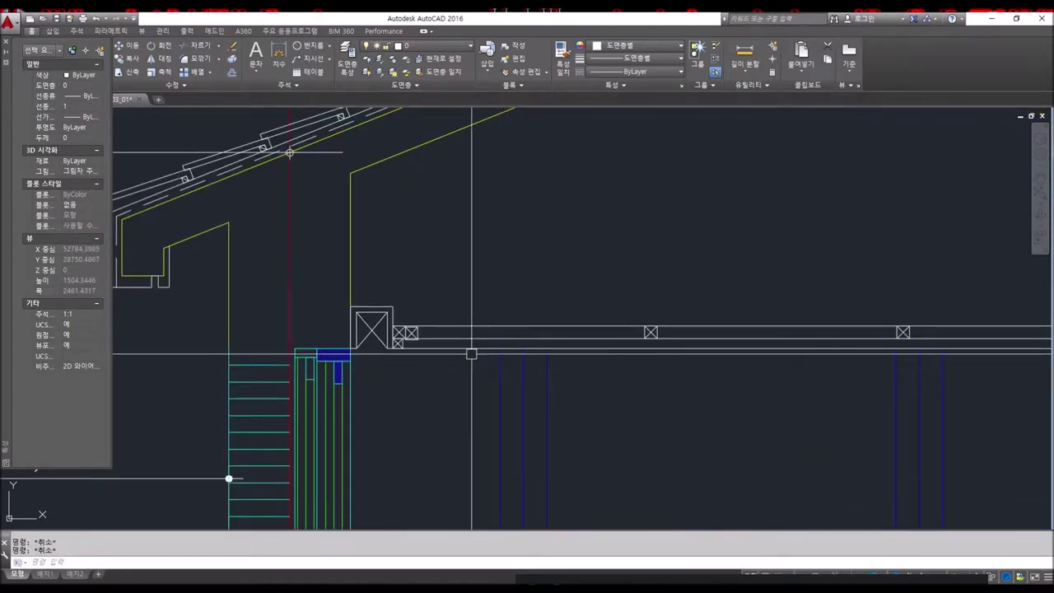
text(e)
key(Return)
scroll(422, 331, up, 5)
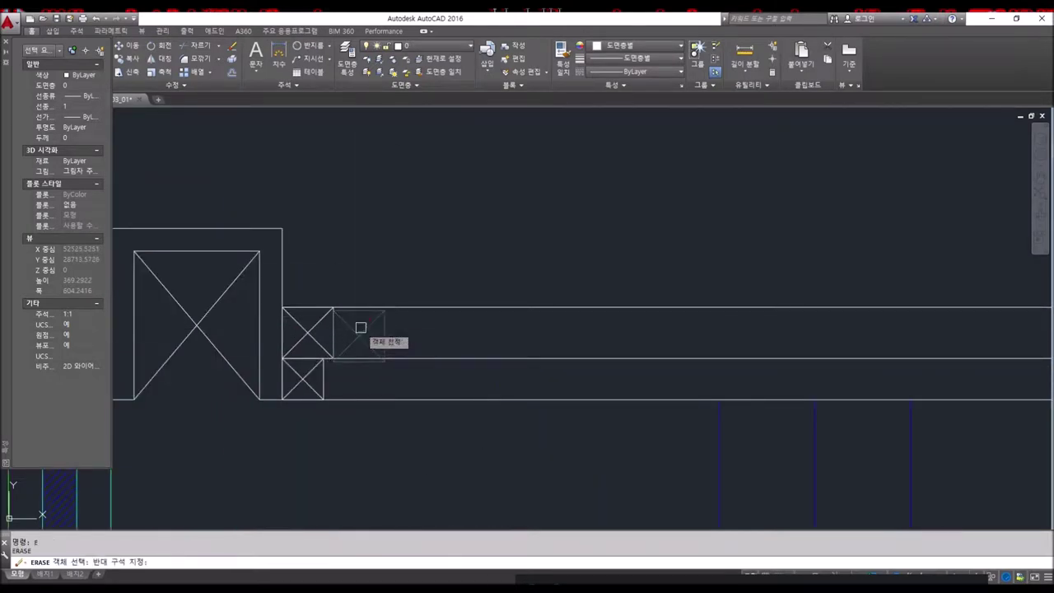
key(Escape)
scroll(422, 331, down, 5)
scroll(564, 370, up, 4)
key(Escape)
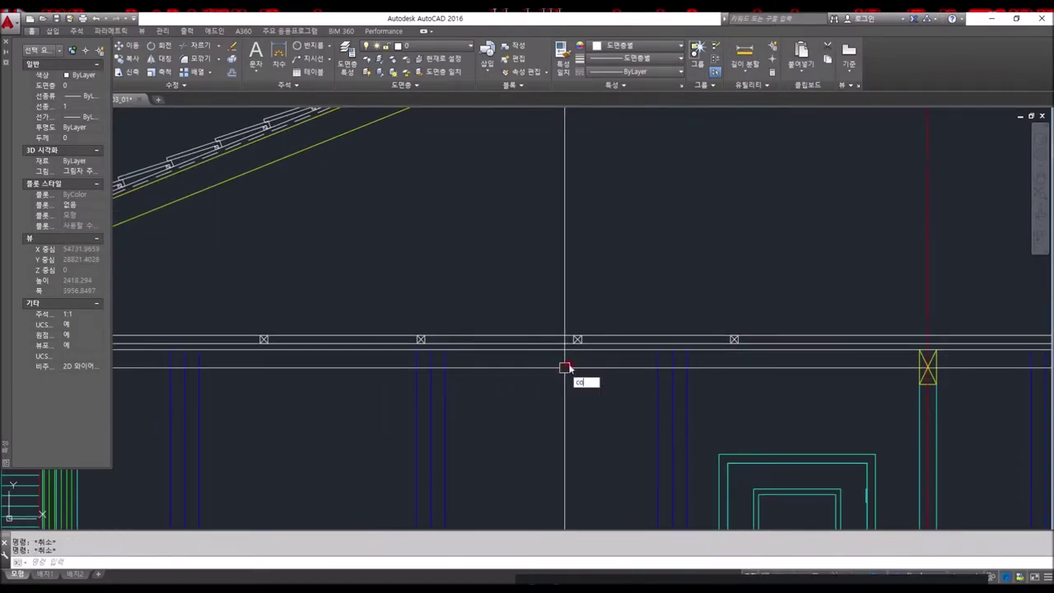
Step: Copy the last X box on the beam another 900 further along
click(734, 339)
key(Return)
click(737, 394)
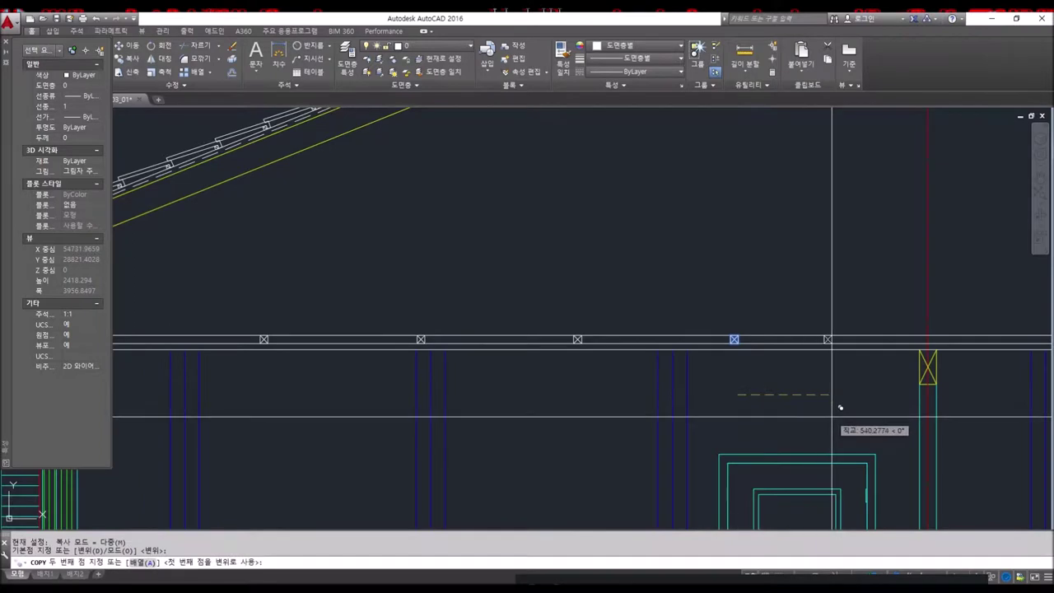
key(Escape)
key(Escape)
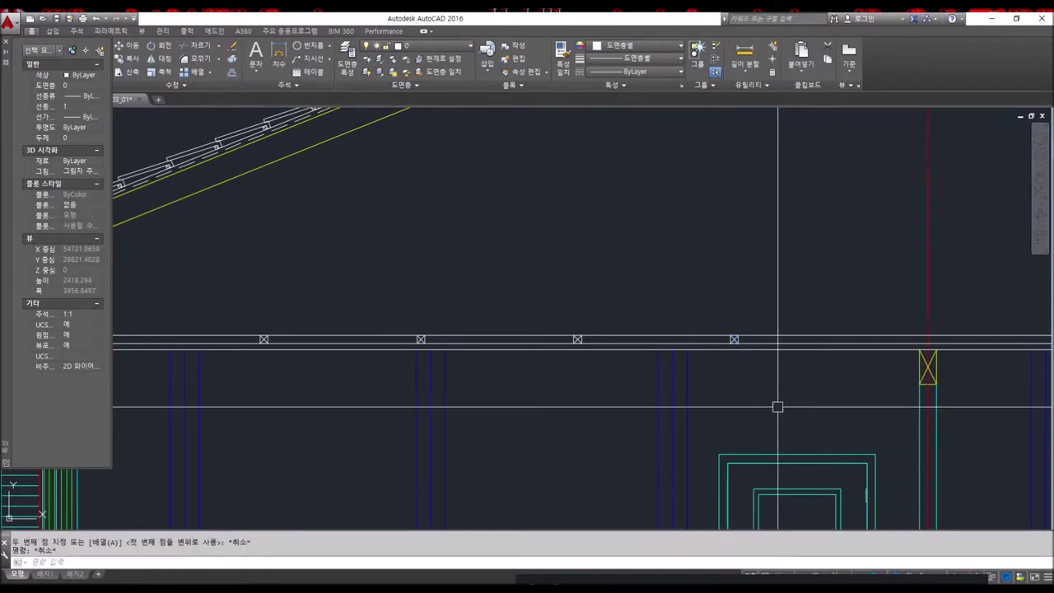
text(co)
key(Return)
click(734, 339)
key(Return)
click(734, 340)
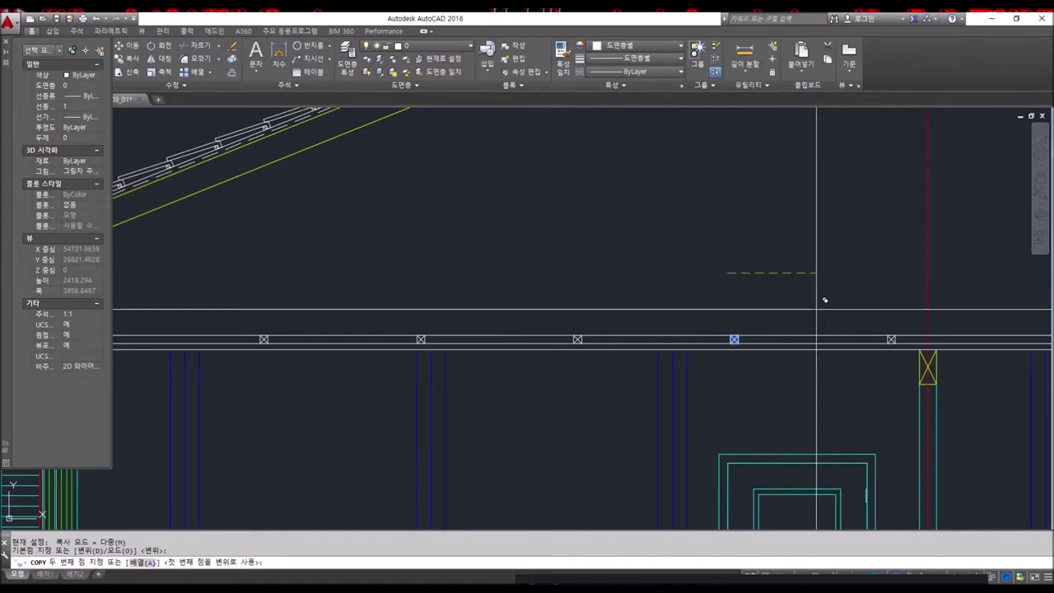
text(900)
key(Return)
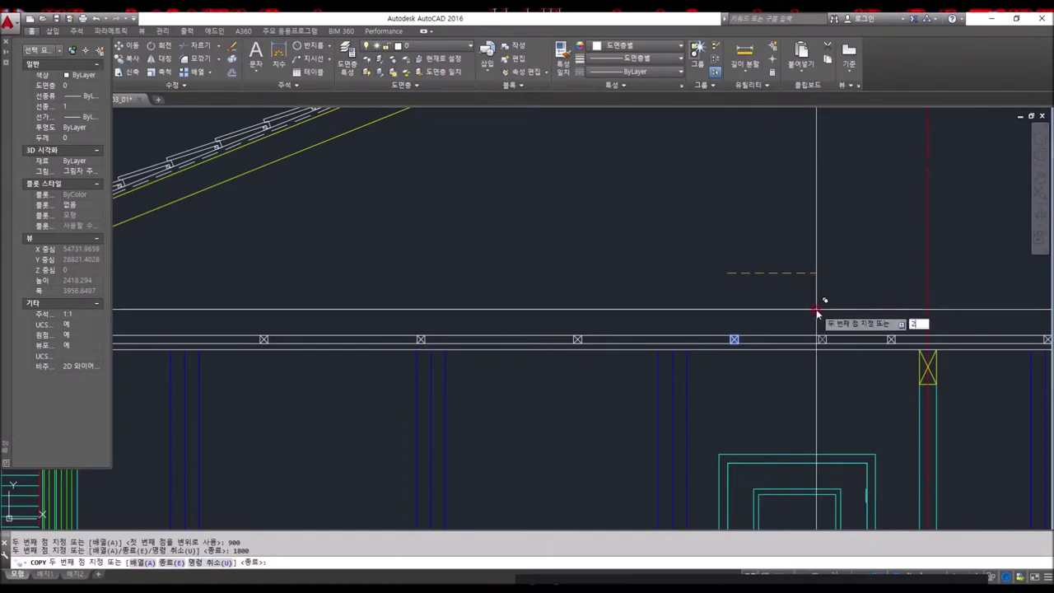
scroll(922, 347, down, 3)
scroll(921, 347, down, 1)
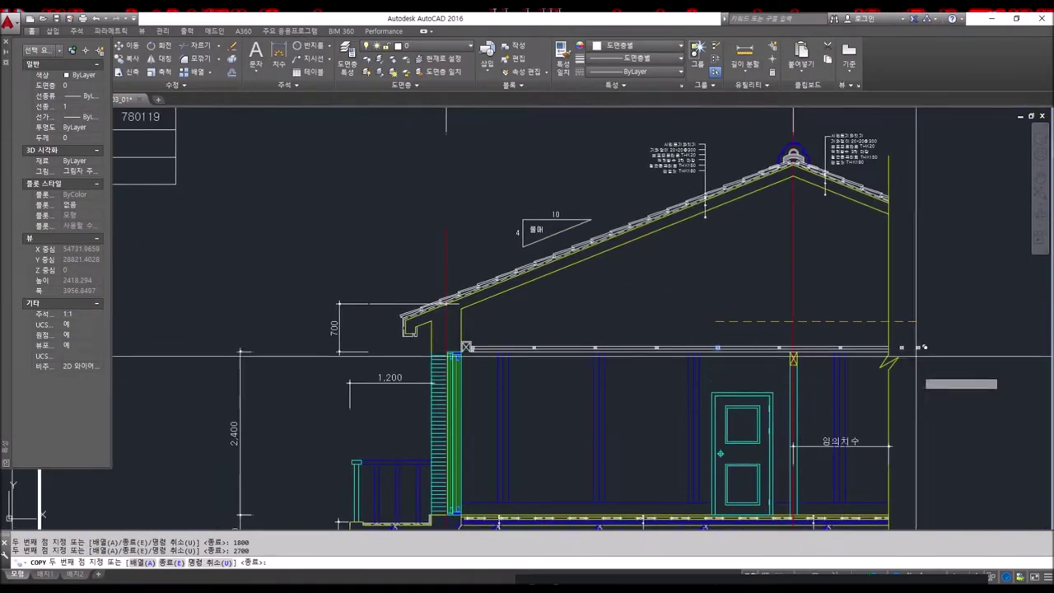
key(Escape)
key(Escape)
Step: Erase the stray extra X box using a window selection
scroll(921, 347, up, 4)
text(e)
key(Return)
drag(899, 353, 892, 337)
key(Return)
scroll(477, 348, down, 2)
scroll(469, 329, up, 1)
scroll(465, 306, up, 1)
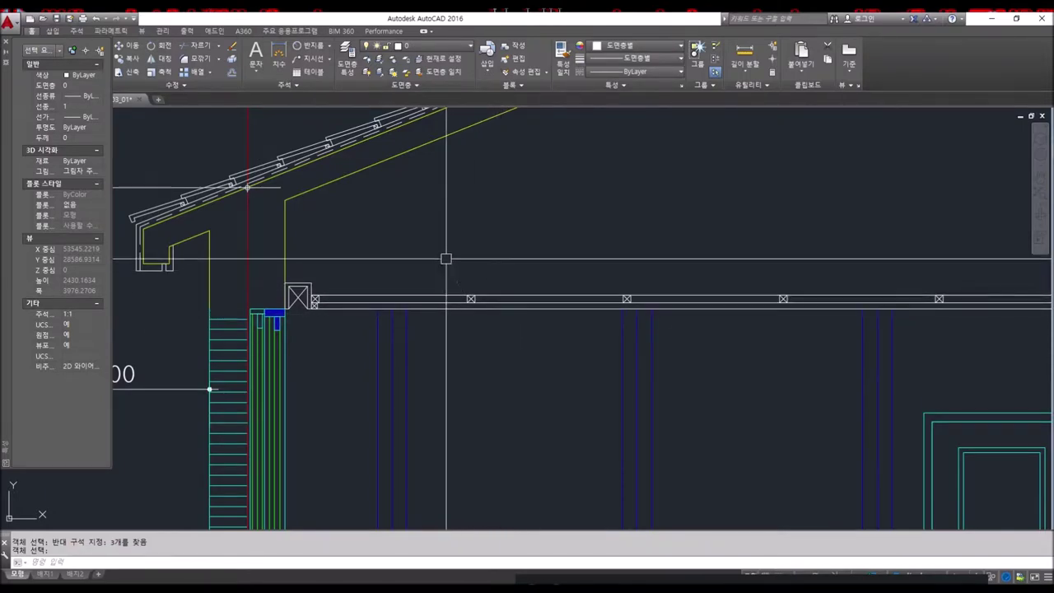
Step: Draw a 45×1200 strut rectangle from the X box corner up to the rafter
middle_drag(450, 192, 436, 283)
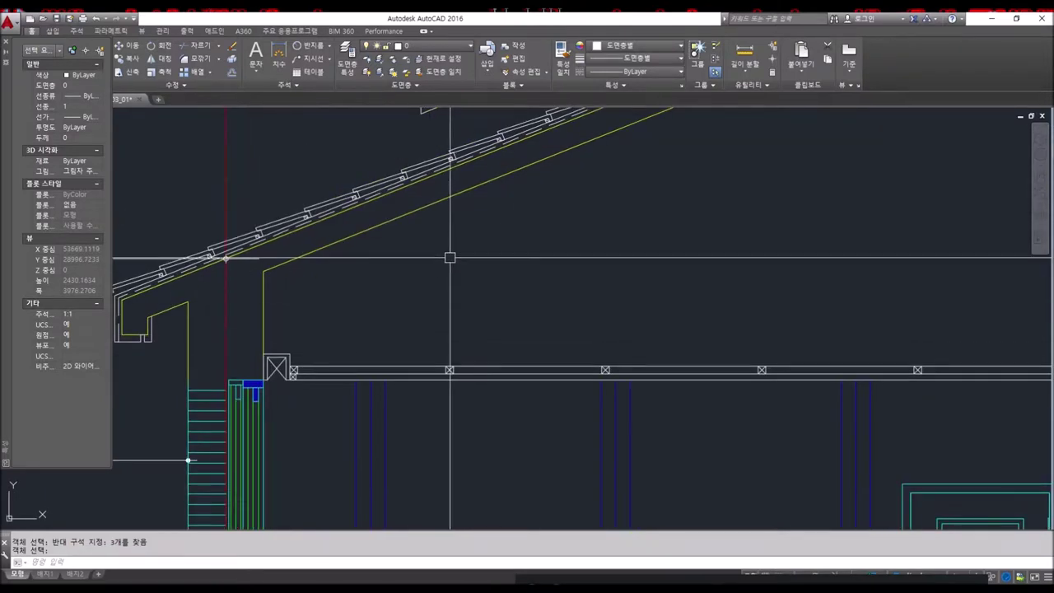
key(Escape)
key(Escape)
text(re)
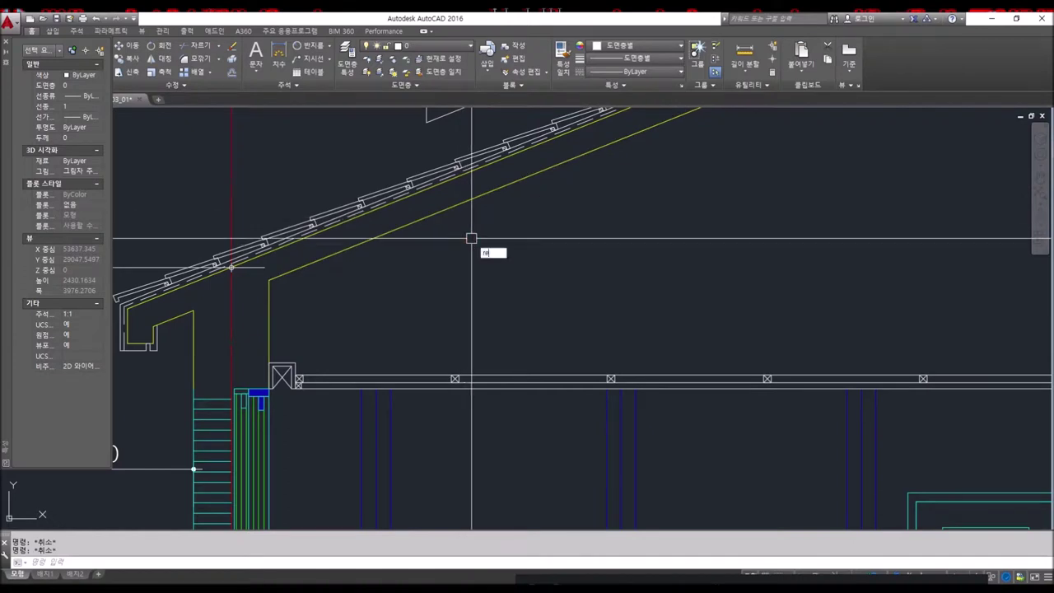
text(c)
key(Return)
scroll(490, 416, up, 3)
click(486, 419)
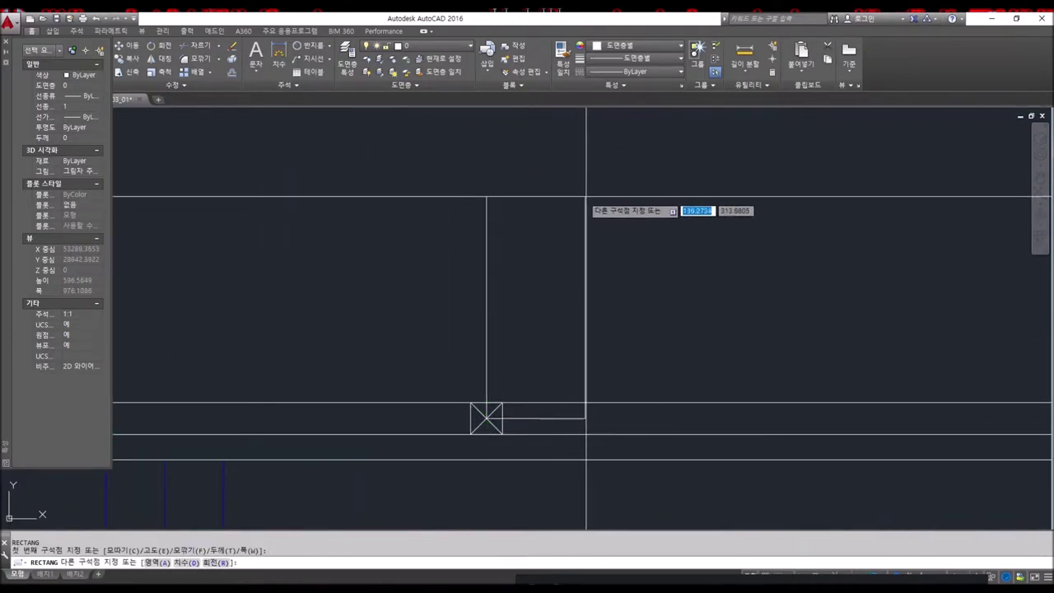
text(@)
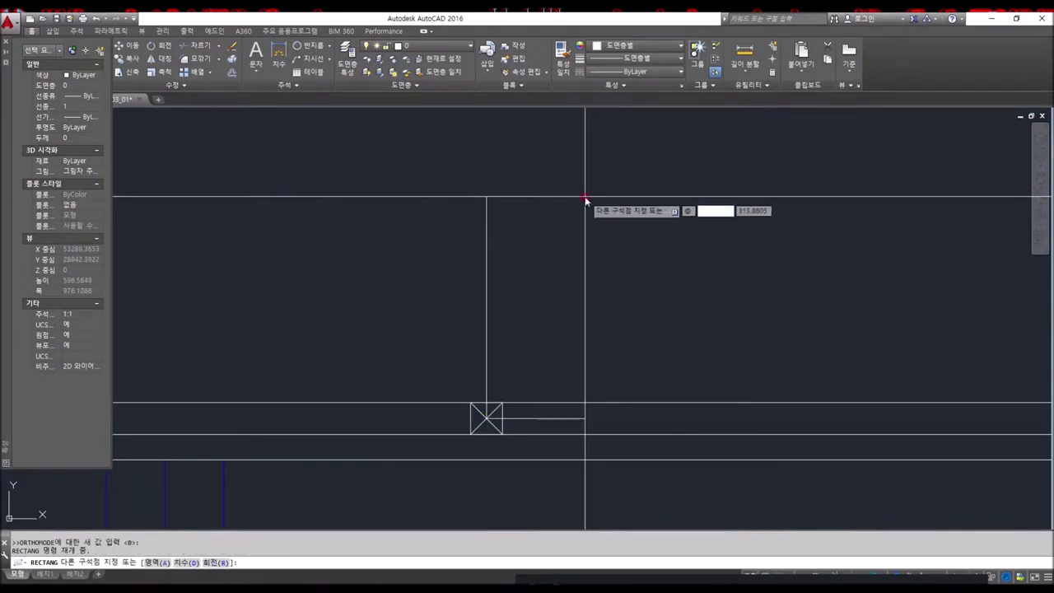
text(00)
key(Return)
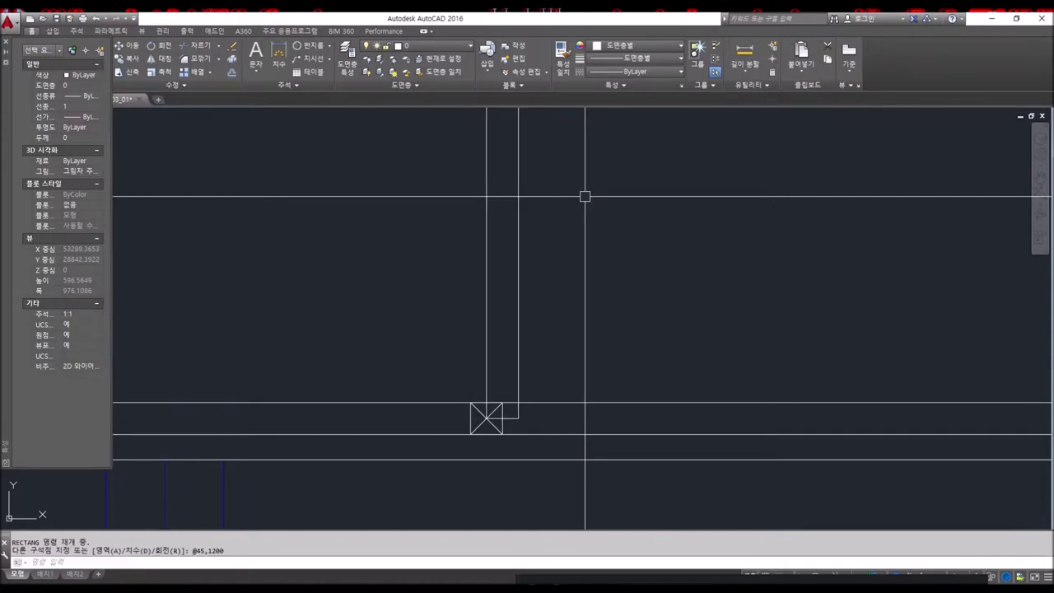
scroll(590, 217, down, 2)
key(Escape)
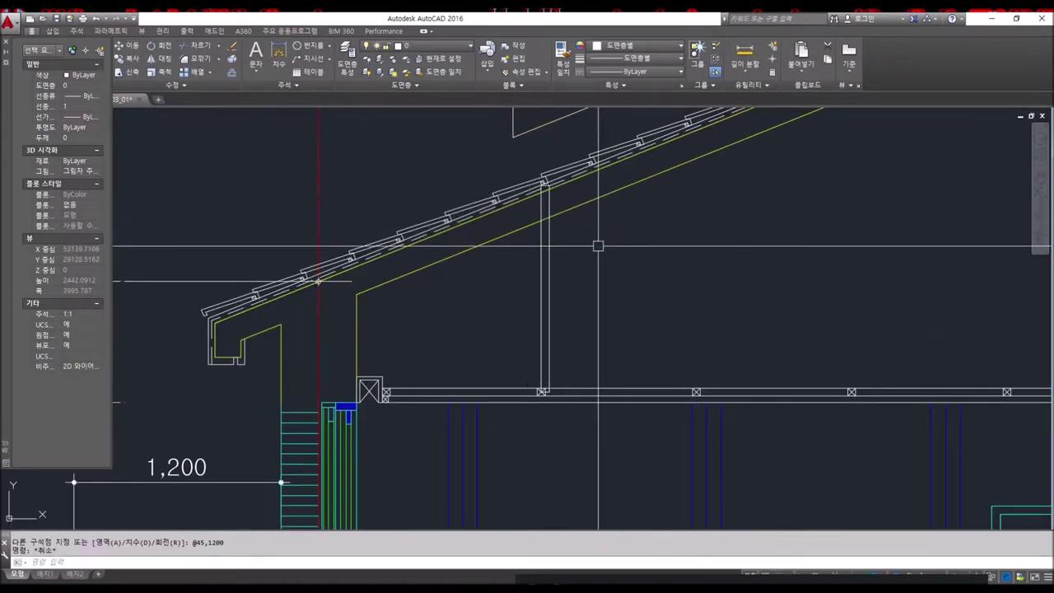
Step: Copy the new strut post, using its foot as the base point
text(co)
key(Return)
click(544, 309)
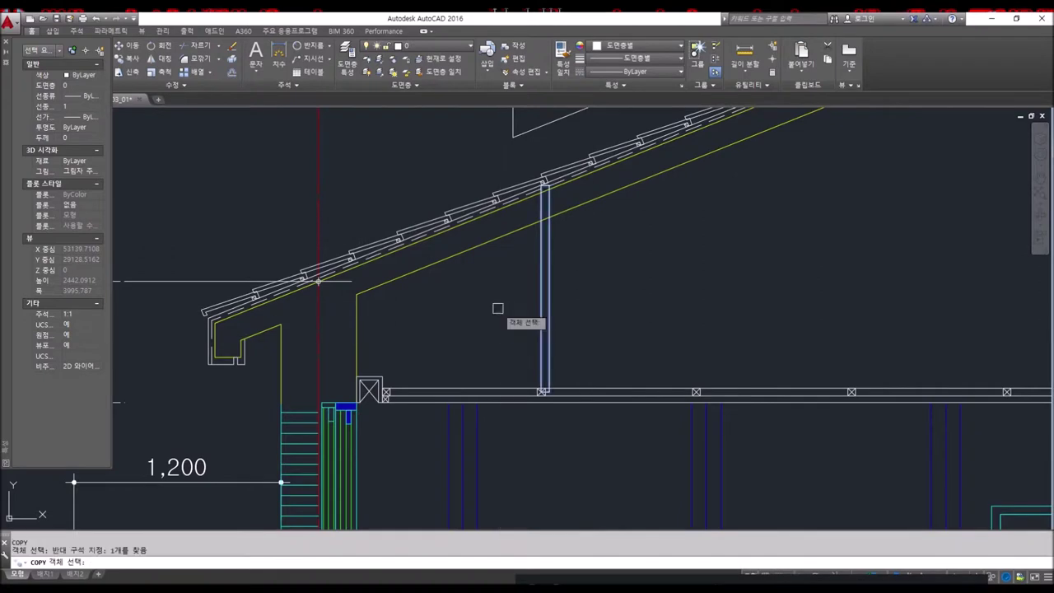
key(Return)
scroll(543, 379, up, 5)
click(557, 466)
scroll(558, 445, down, 5)
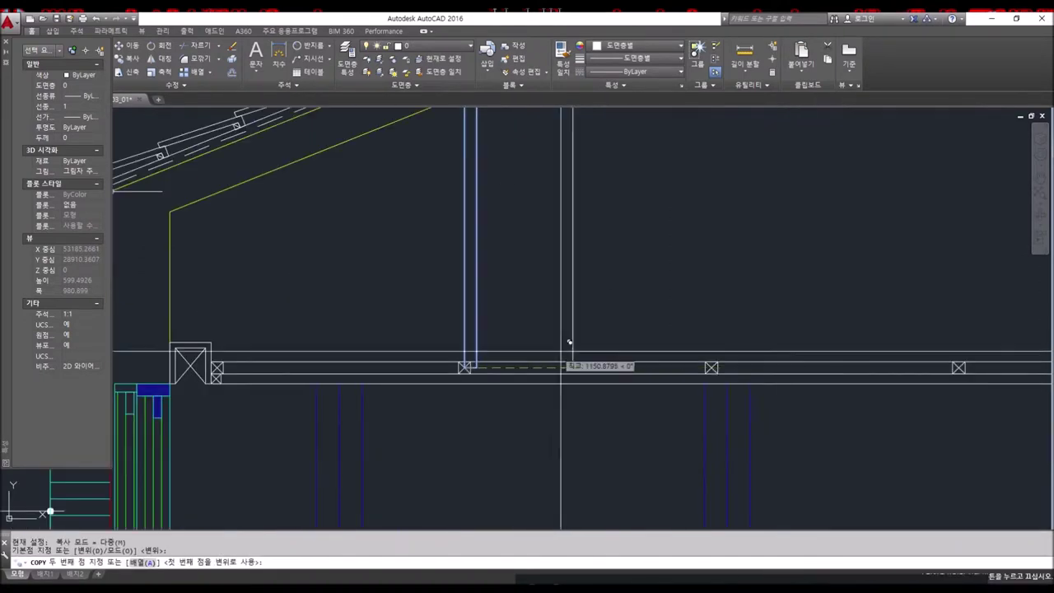
Step: Place strut post copies on the successive X-boxes along the ceiling beam
scroll(706, 370, up, 5)
click(706, 370)
scroll(700, 387, down, 3)
scroll(705, 343, up, 3)
scroll(721, 333, down, 5)
scroll(741, 362, up, 2)
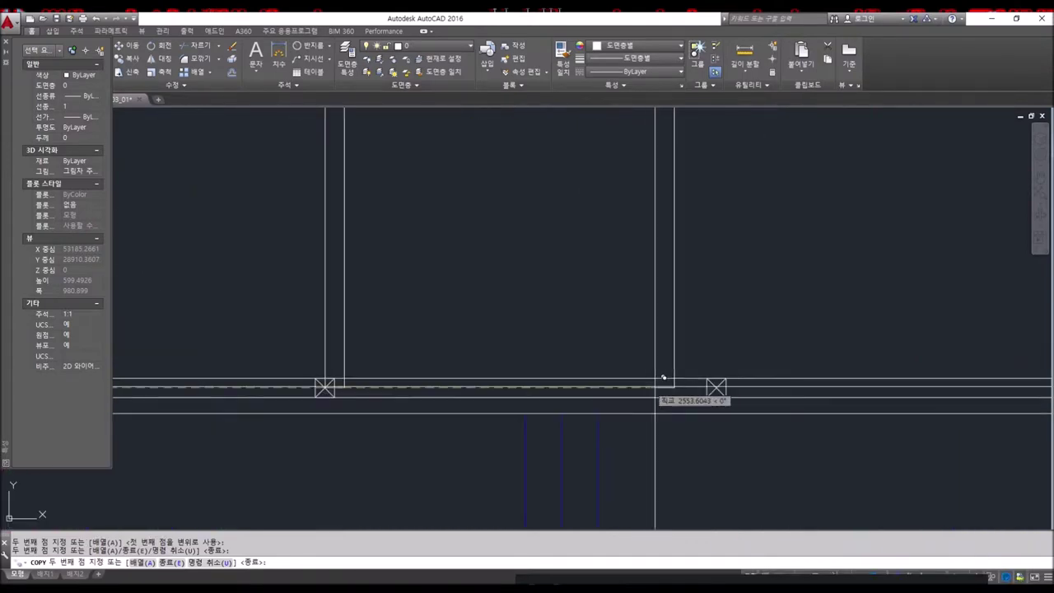
click(715, 384)
scroll(824, 378, down, 2)
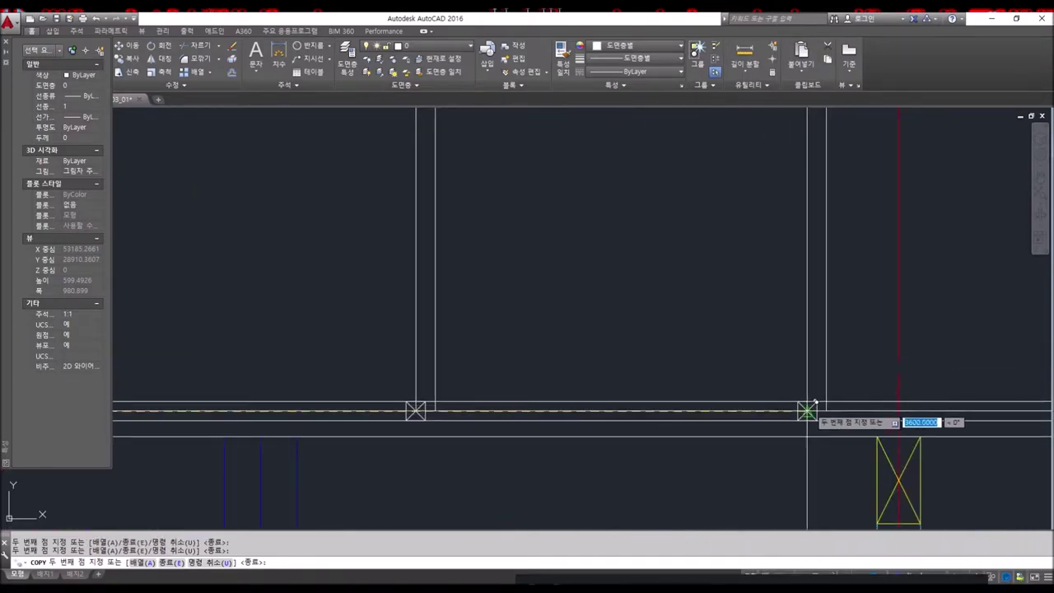
scroll(741, 420, down, 3)
scroll(786, 416, up, 4)
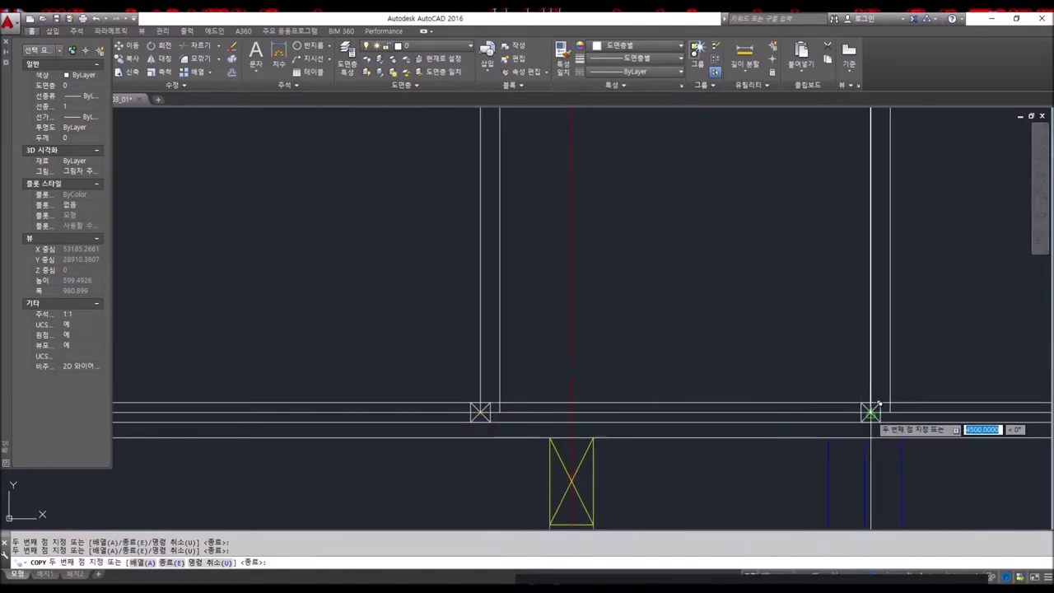
scroll(794, 345, down, 4)
scroll(782, 329, down, 4)
key(Escape)
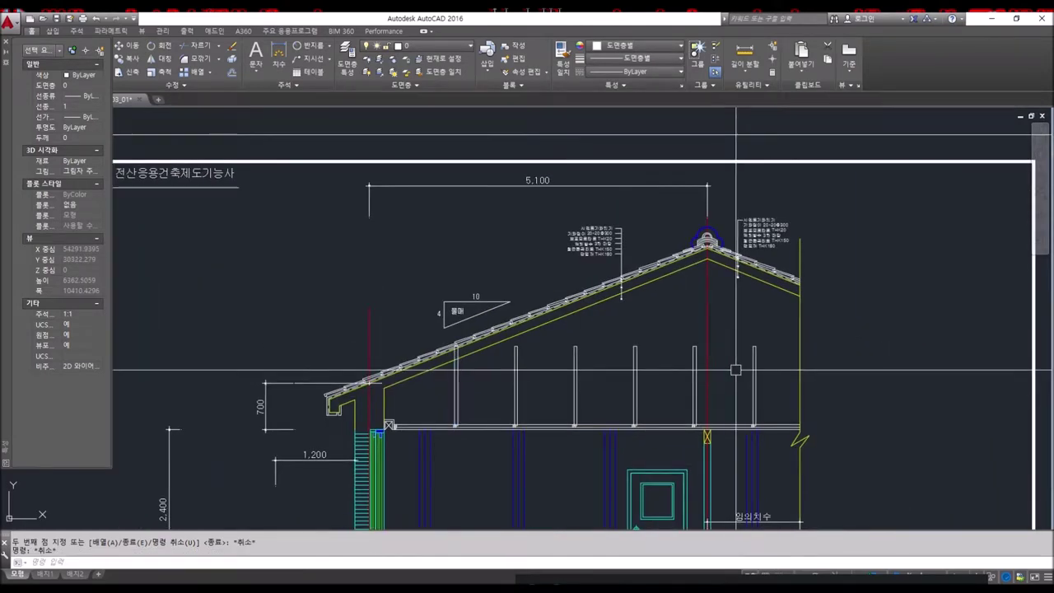
Step: Explode the strut posts into plain lines with X
text(x)
key(Return)
click(776, 333)
click(746, 379)
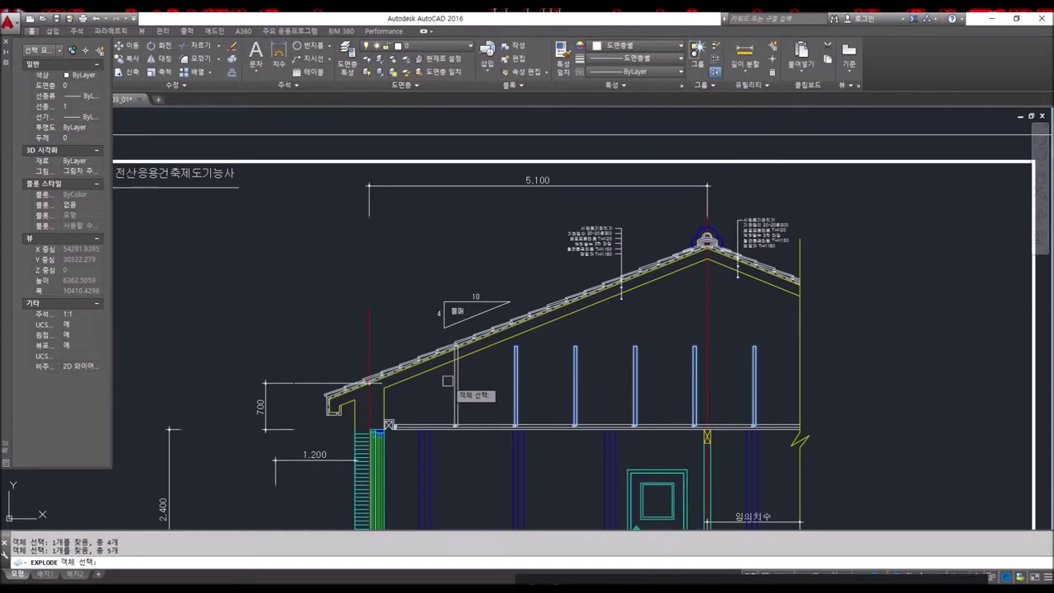
drag(448, 381, 459, 389)
key(Return)
Step: Start a trim using all lines as cutting edges, then cancel it
text(tr)
key(Return)
scroll(464, 356, up, 4)
key(Return)
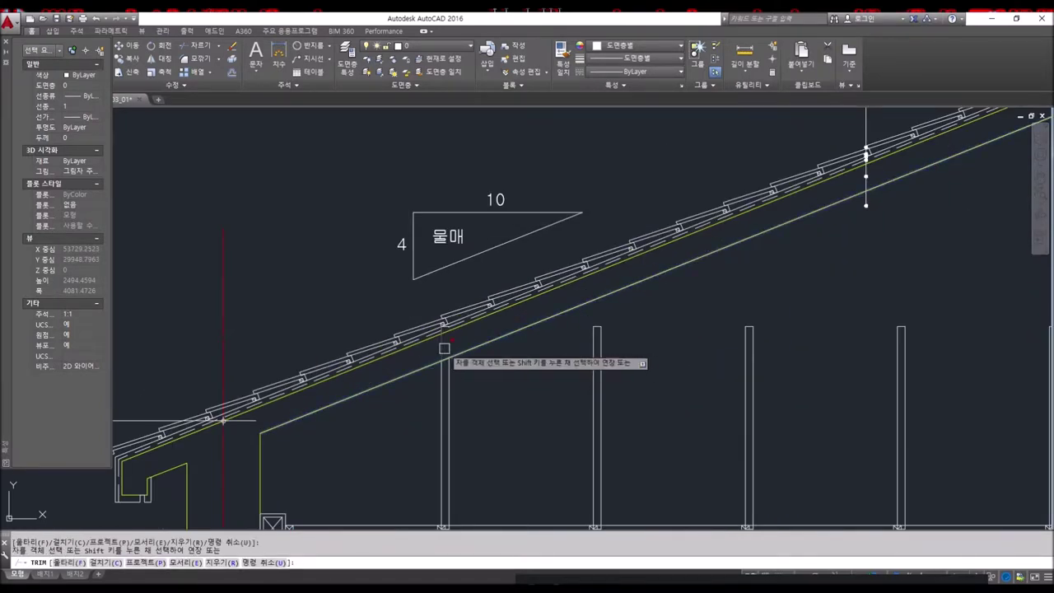
scroll(445, 348, up, 2)
key(Escape)
scroll(461, 334, up, 2)
Step: Try erasing stray lines near the struts, then cancel the erase
text(e)
key(Return)
click(454, 318)
key(Escape)
key(Escape)
scroll(494, 346, down, 6)
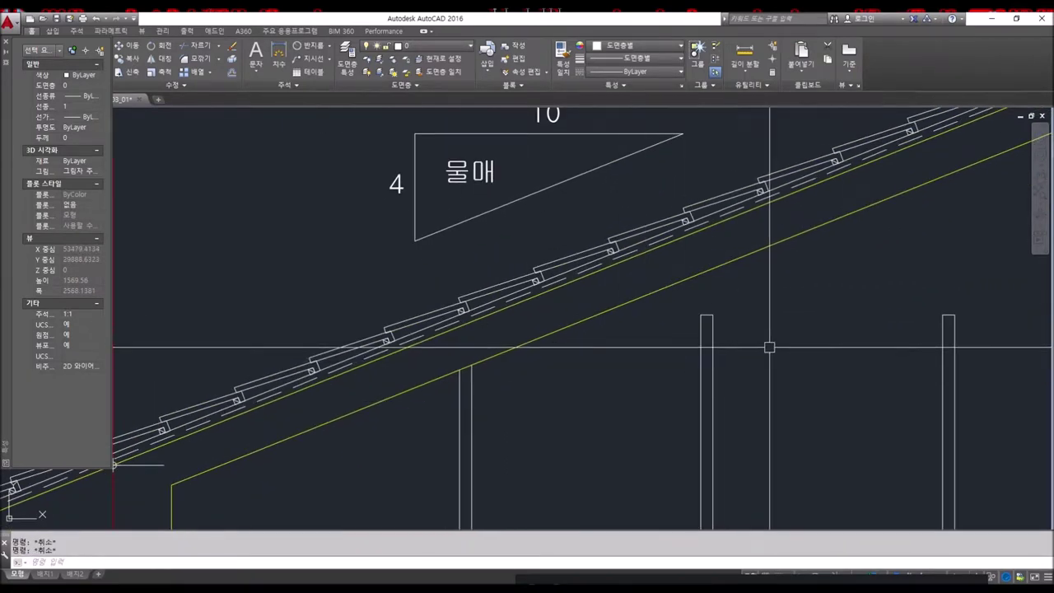
click(701, 314)
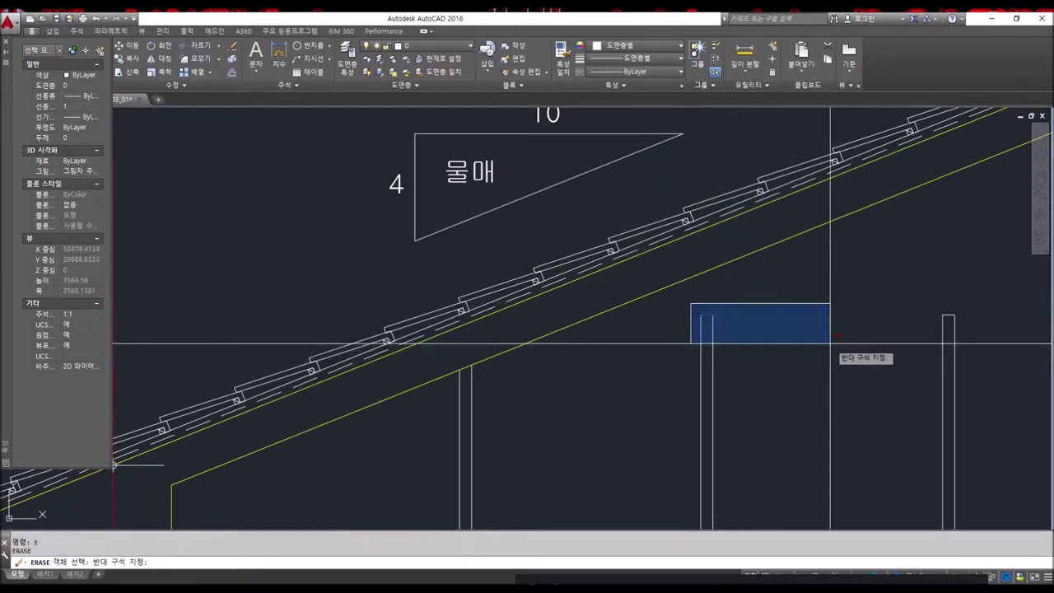
scroll(815, 371, down, 3)
scroll(779, 374, down, 3)
key(Escape)
key(Escape)
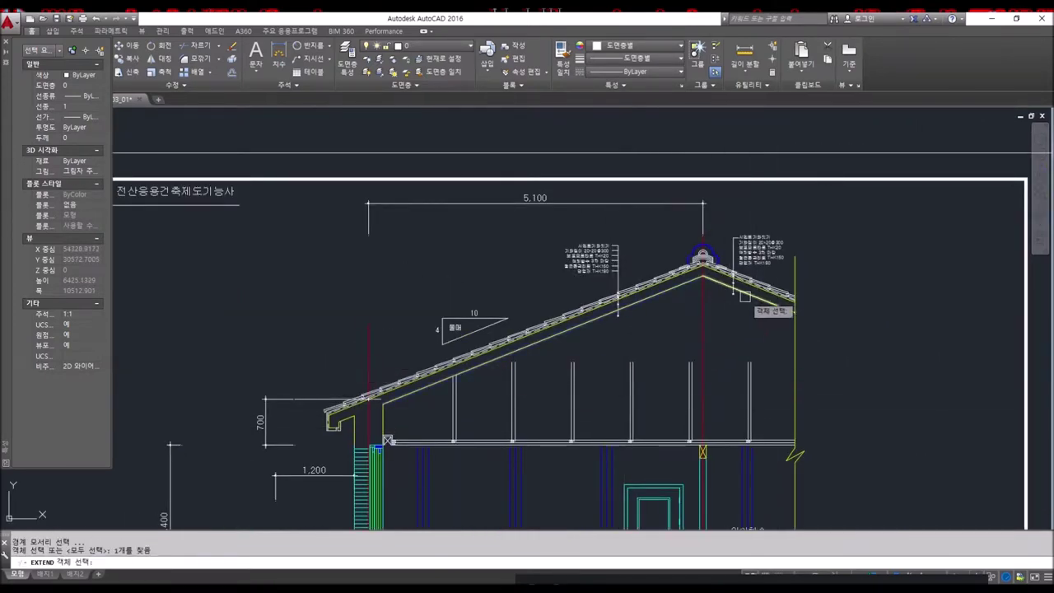
Step: Extend the vertical struts up to the sloping rafter line as boundary
drag(655, 293, 973, 442)
drag(848, 293, 715, 443)
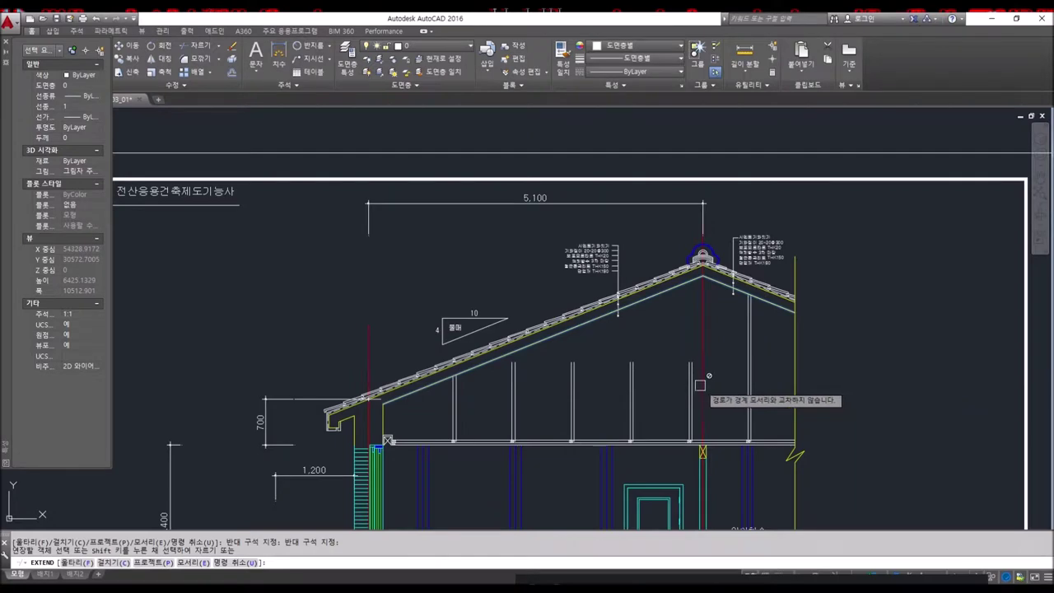
scroll(695, 371, up, 3)
middle_drag(404, 369, 596, 402)
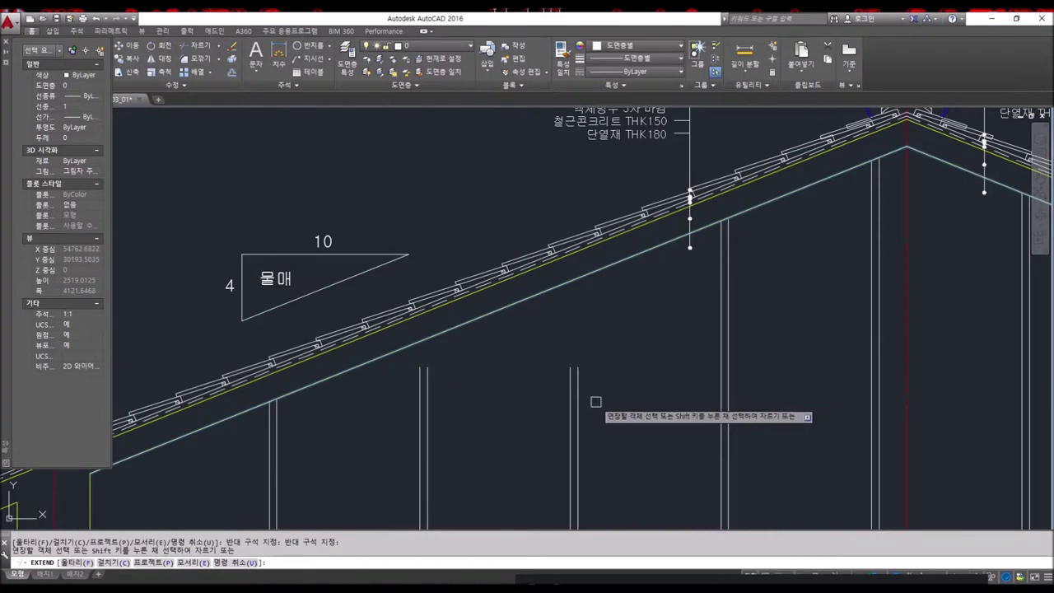
key(Return)
scroll(396, 430, down, 4)
scroll(417, 324, up, 2)
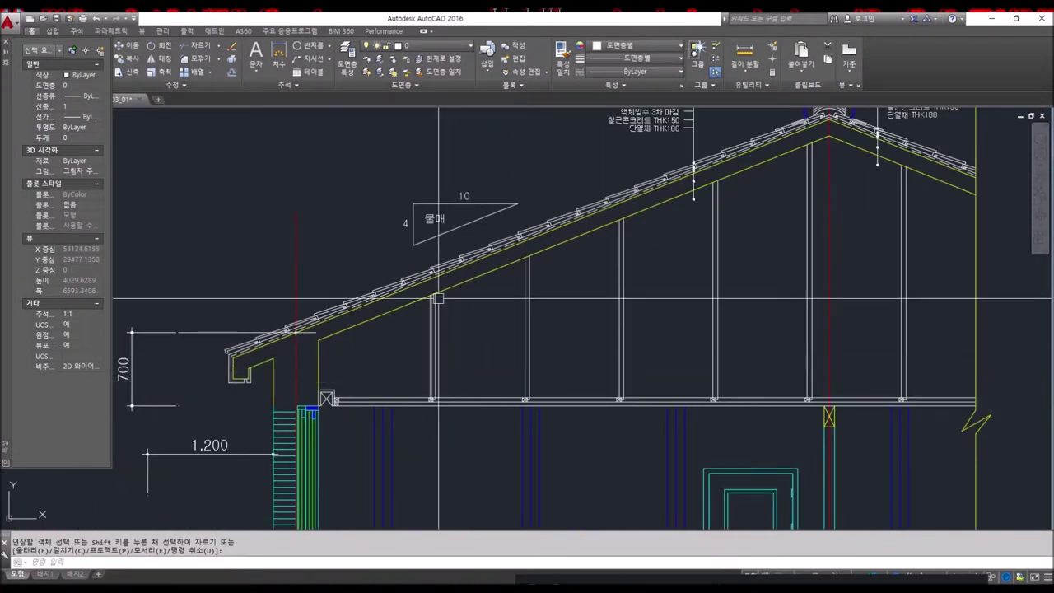
middle_drag(445, 349, 459, 339)
key(Escape)
key(Escape)
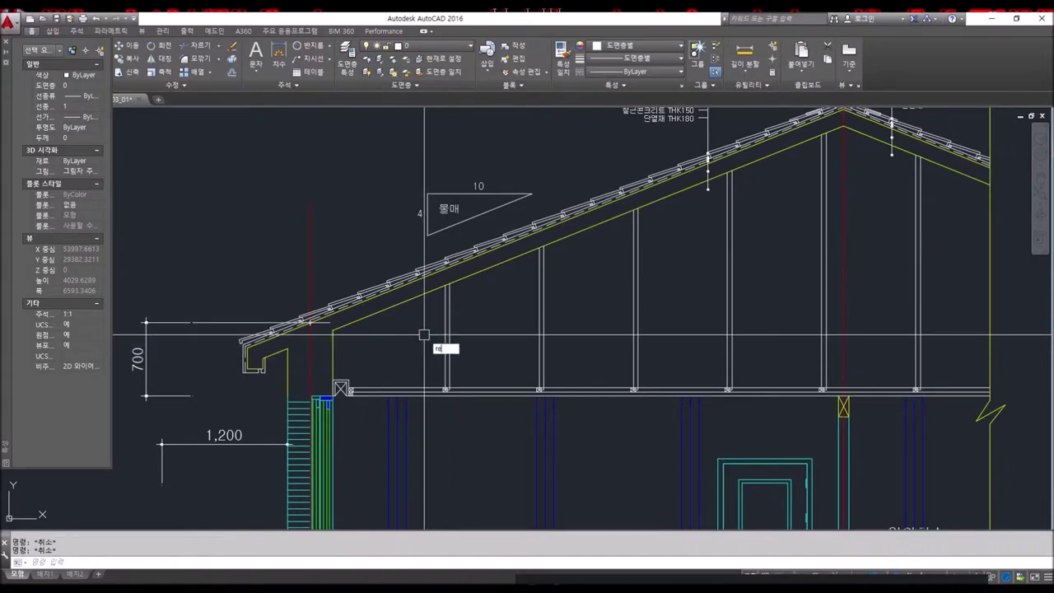
Step: Start drawing the horizontal brace rectangle
text(c)
key(Return)
scroll(422, 336, up, 2)
scroll(422, 336, up, 2)
Step: Place the 1200 × 45 brace rectangle's first corner and close the Help window
click(461, 350)
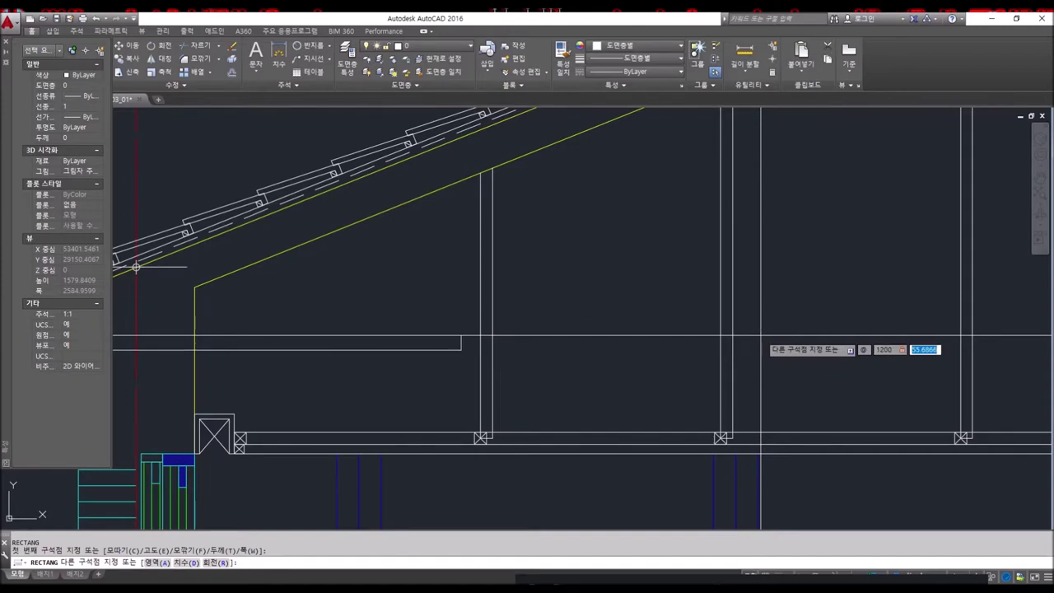
key(F1)
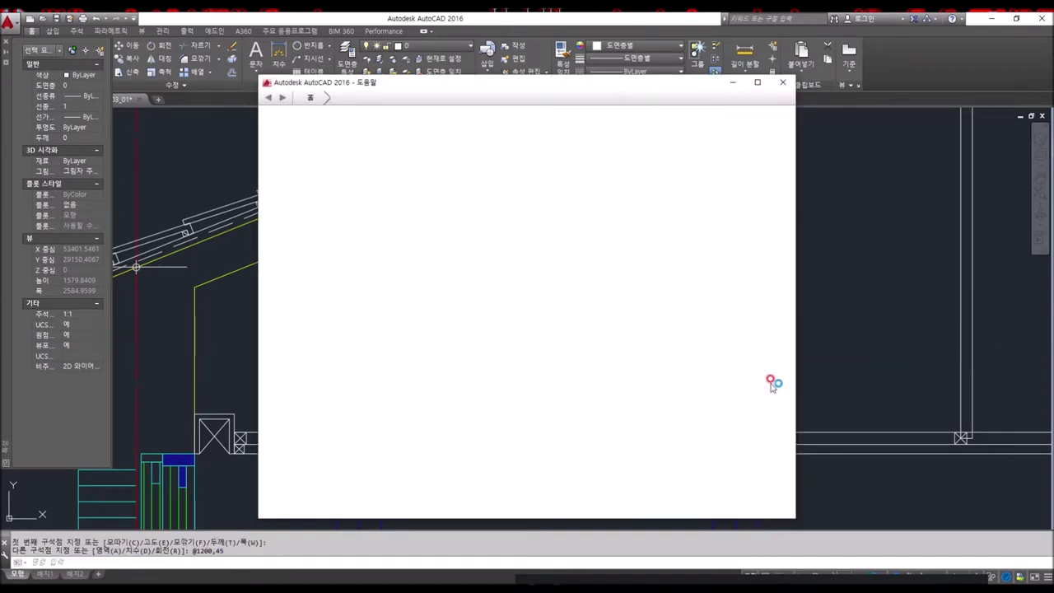
click(787, 89)
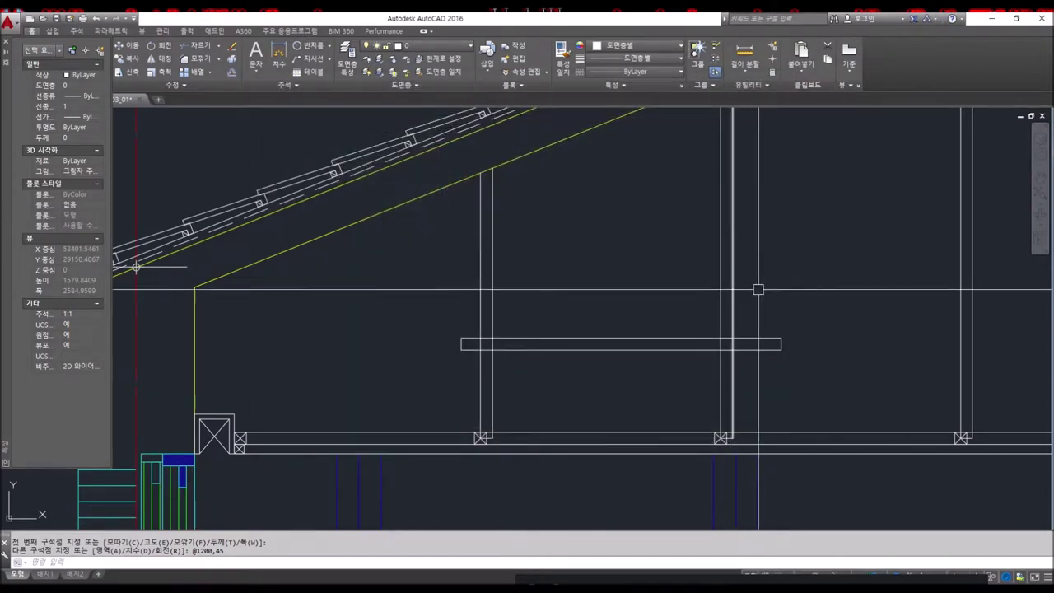
key(Escape)
key(Escape)
Step: Move the brace rectangle so it lies across the struts
key(Return)
click(781, 344)
key(Return)
click(873, 307)
click(875, 296)
click(774, 309)
key(Return)
click(771, 345)
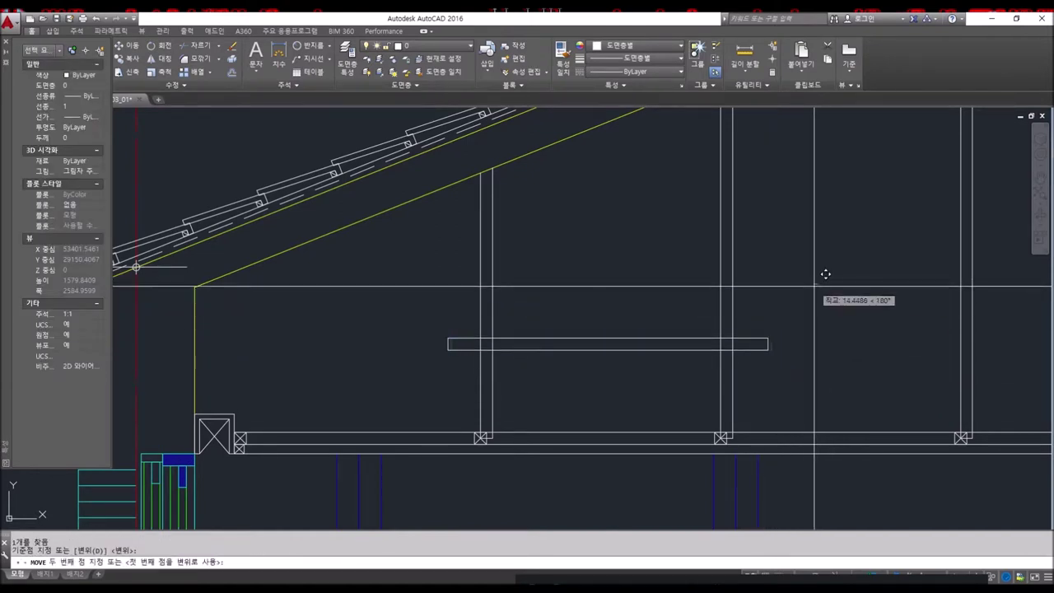
Step: Reselect the brace for another move, then cancel it
click(799, 358)
click(765, 311)
text(m)
key(Return)
click(847, 286)
key(Escape)
key(Escape)
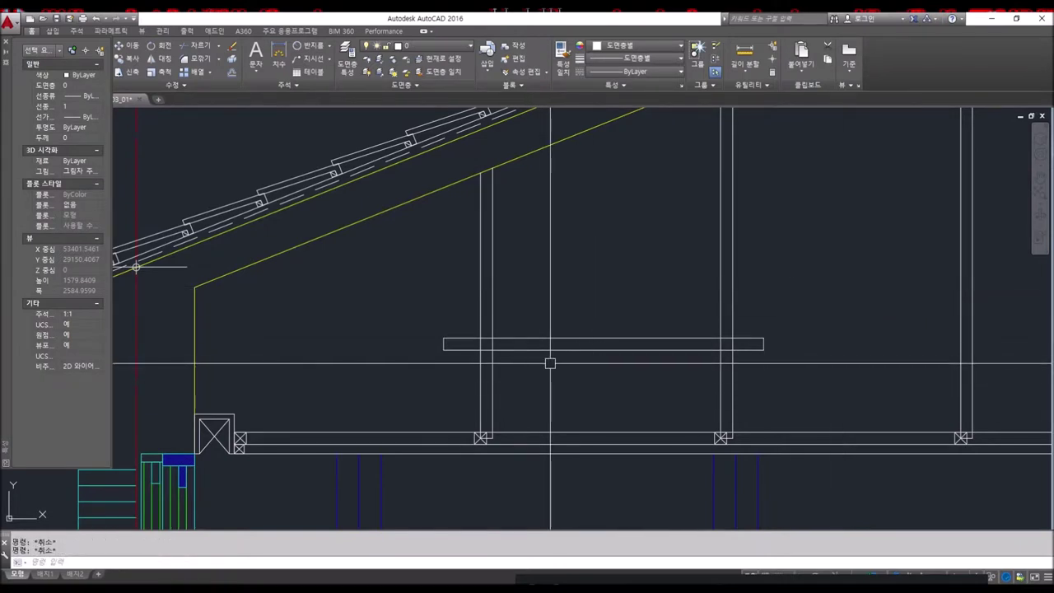
text(PO)
key(Escape)
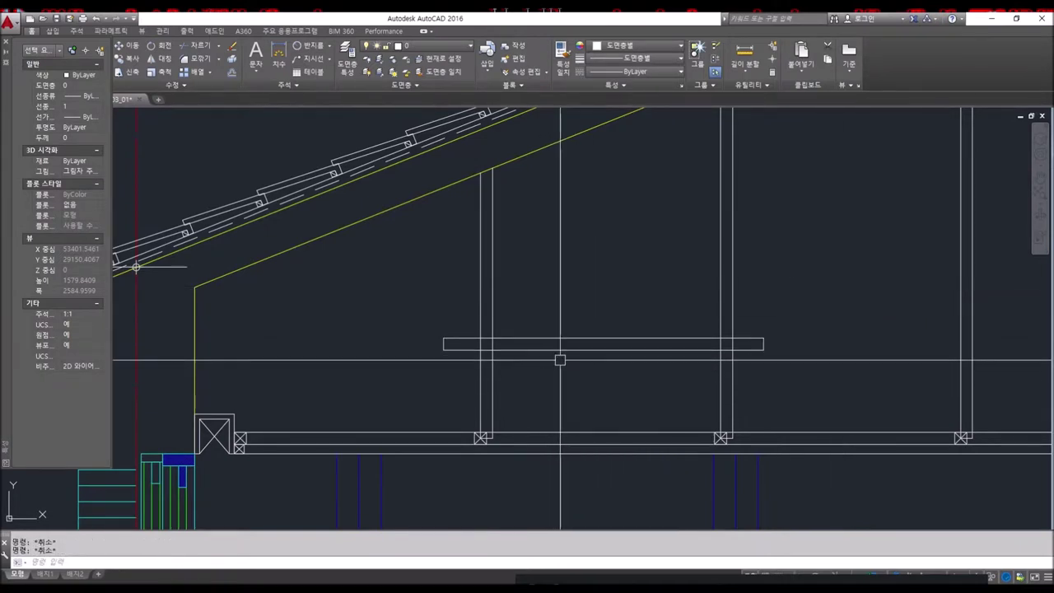
text(c)
Step: Draw a bolt circle centred on the brace–strut crossing
key(Return)
scroll(541, 363, up, 3)
scroll(489, 349, up, 3)
scroll(522, 294, up, 2)
scroll(584, 231, up, 2)
click(521, 294)
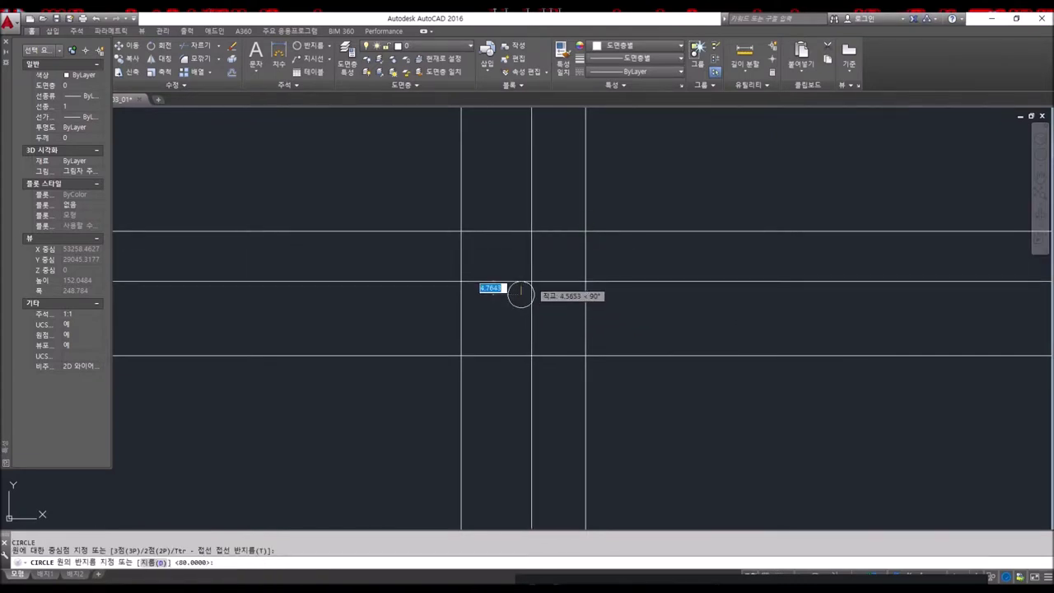
click(543, 287)
key(Escape)
key(Escape)
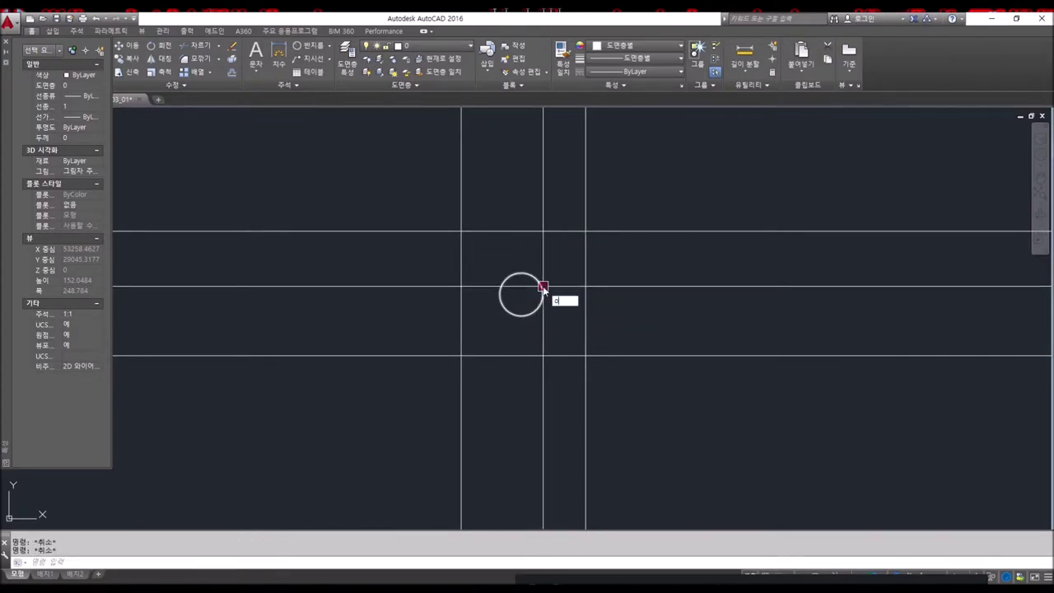
Step: Offset the bolt circle 10 outward to form a concentric ring
key(Return)
click(542, 282)
click(565, 262)
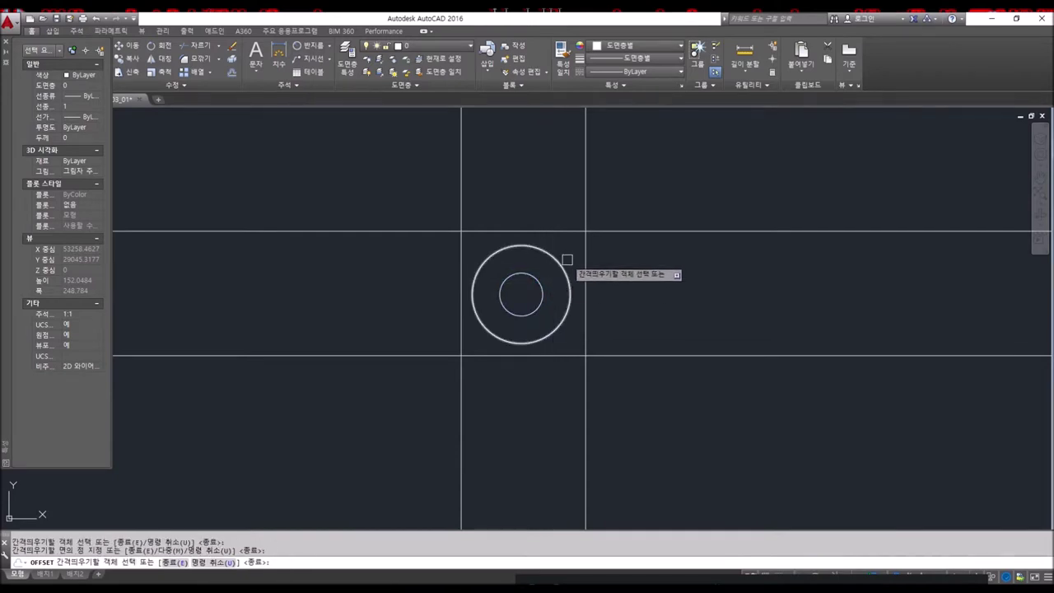
scroll(577, 296, down, 5)
key(Escape)
key(Escape)
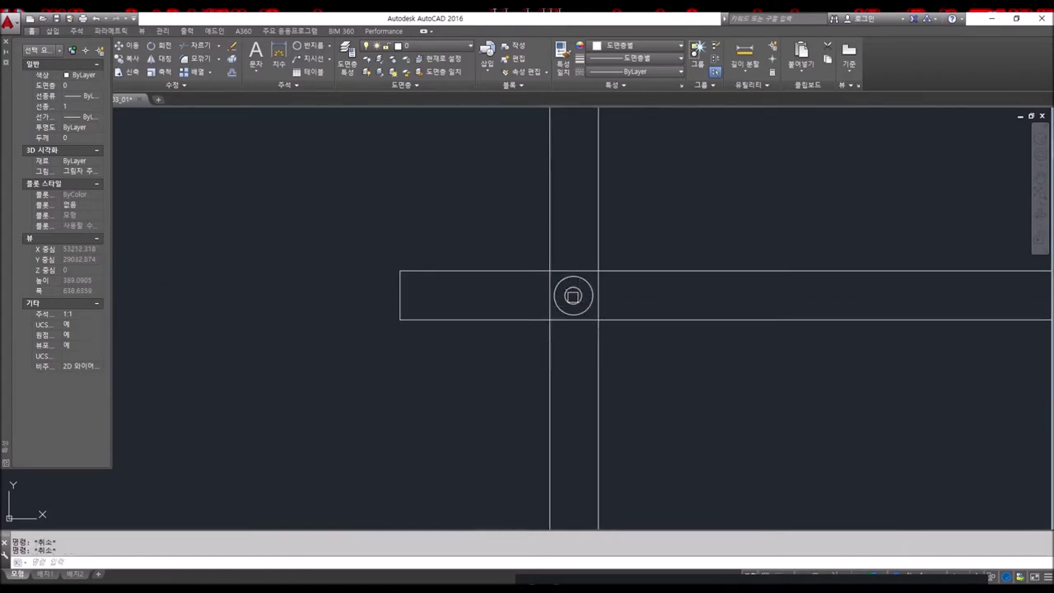
scroll(573, 296, up, 3)
Step: Copy both bolt circles to the brace's crossing with the other strut
text(co)
key(Return)
click(576, 292)
key(Return)
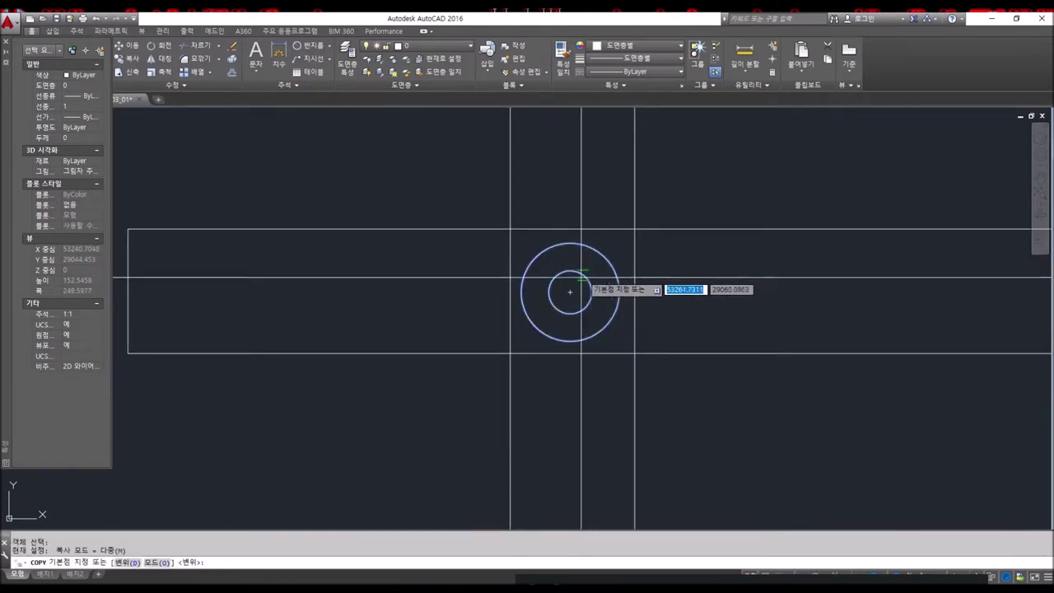
click(570, 292)
scroll(527, 348, down, 5)
scroll(796, 400, up, 4)
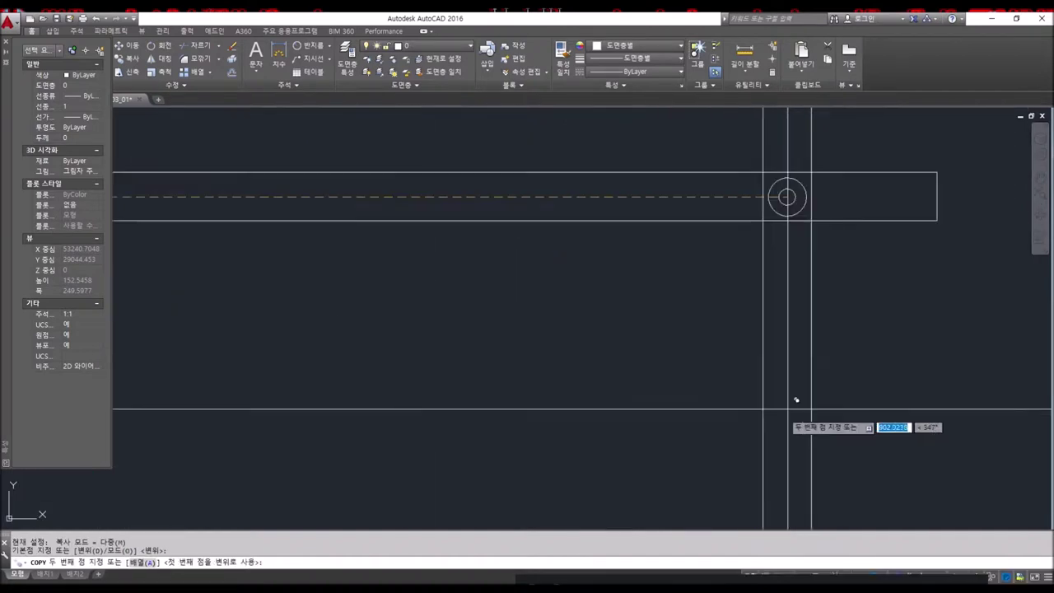
click(797, 363)
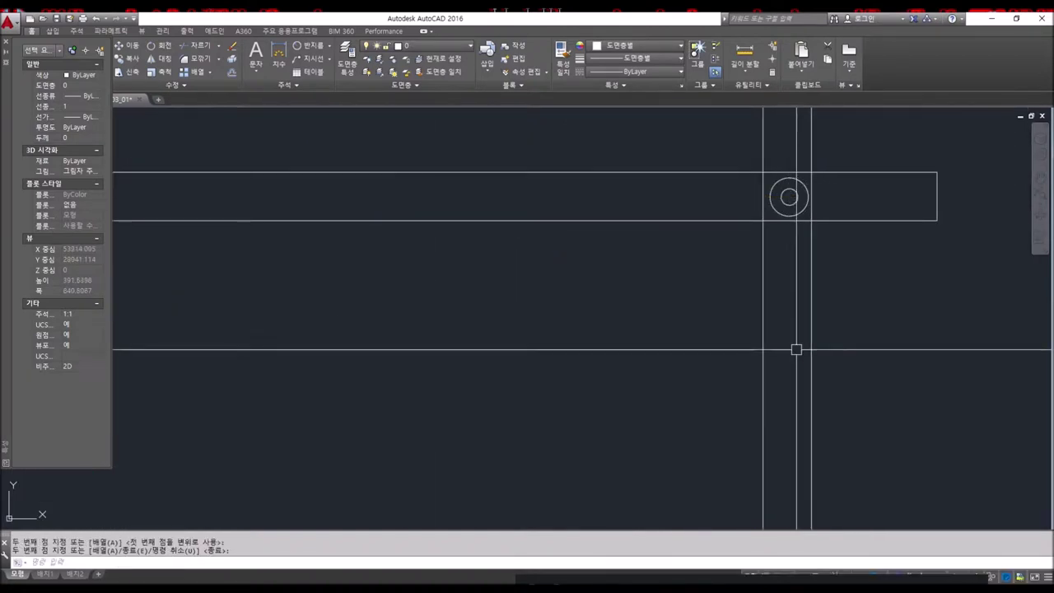
scroll(786, 354, down, 3)
scroll(772, 341, down, 3)
key(Escape)
Step: Window-select the brace and its bolts for copying
text(co)
key(Return)
click(503, 284)
click(941, 358)
key(Return)
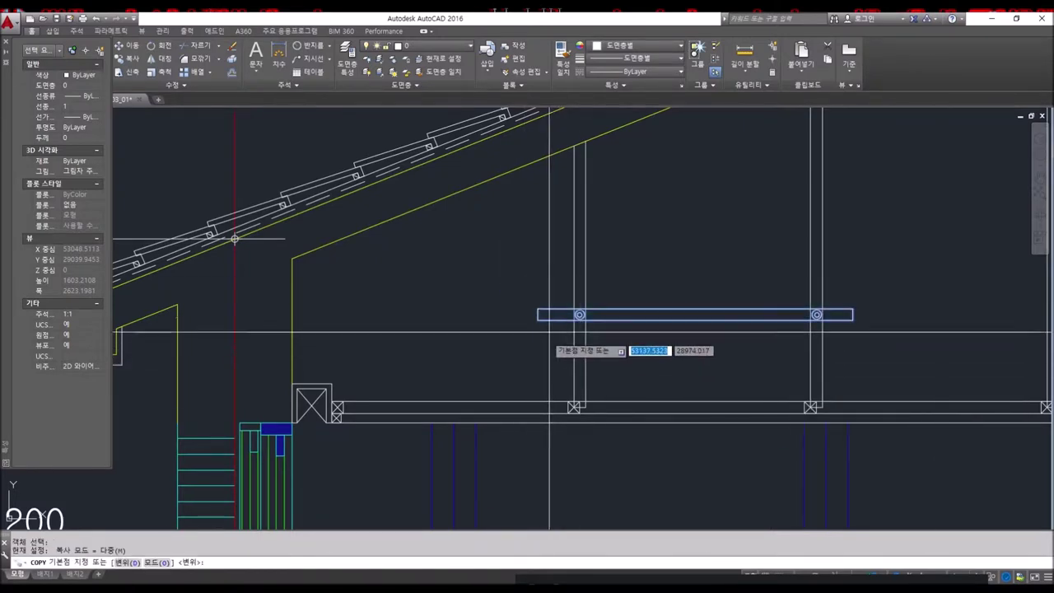
Step: Copy the bolted brace to 1800 and 3600 along the row
click(574, 319)
middle_drag(1004, 362, 687, 363)
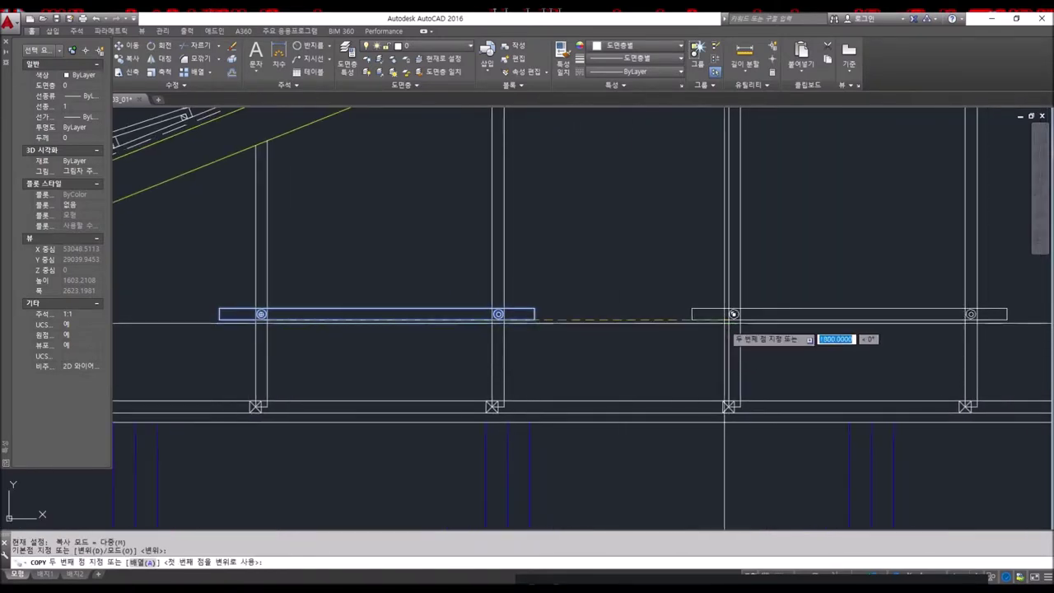
click(734, 314)
middle_drag(1046, 338, 758, 299)
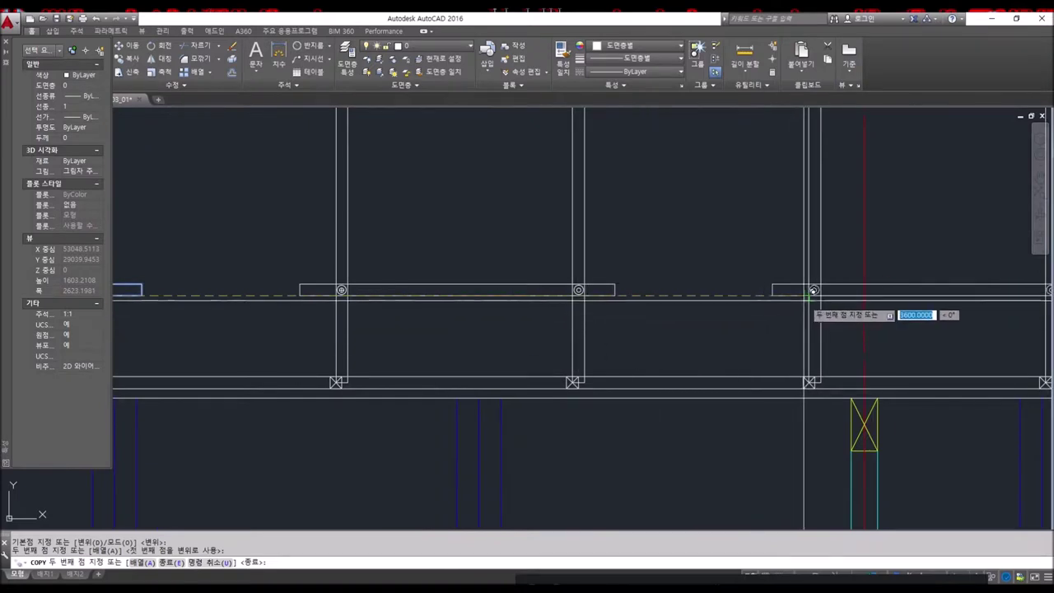
click(813, 290)
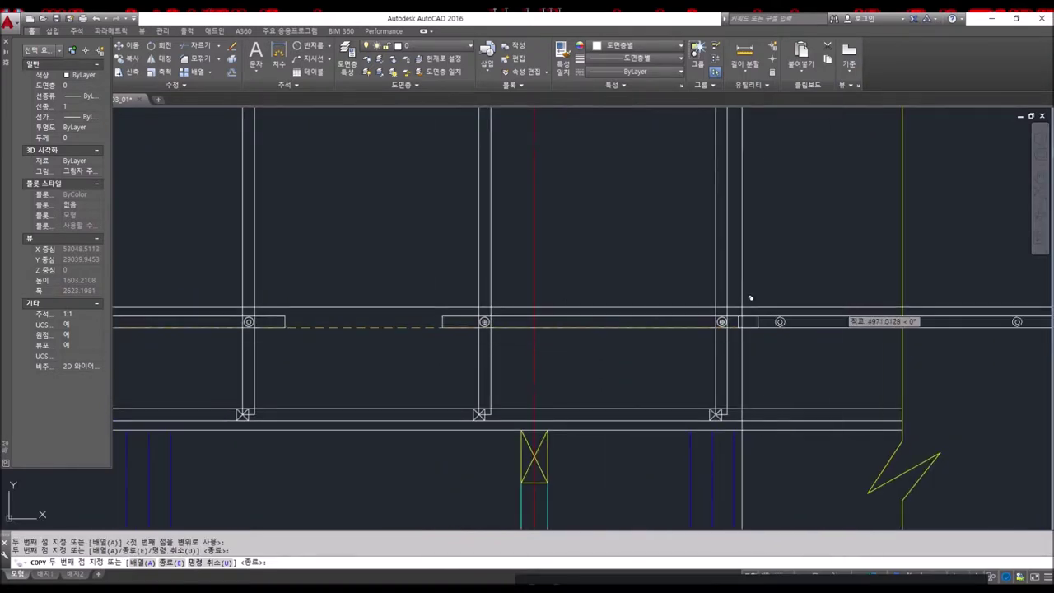
scroll(793, 359, down, 4)
key(Return)
Step: Copy the row of three braces higher up between the struts
middle_drag(792, 359, 883, 363)
drag(402, 343, 910, 381)
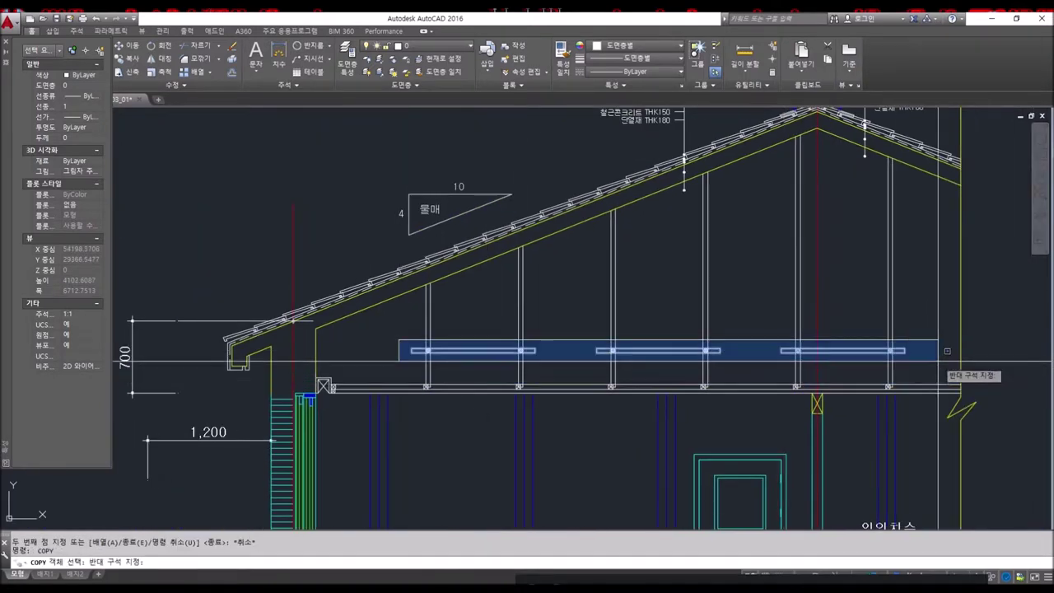
key(space)
scroll(425, 371, up, 6)
click(426, 330)
middle_drag(452, 329, 419, 459)
scroll(418, 459, down, 4)
click(534, 368)
key(Escape)
Step: Copy the two lower braces one level higher
key(space)
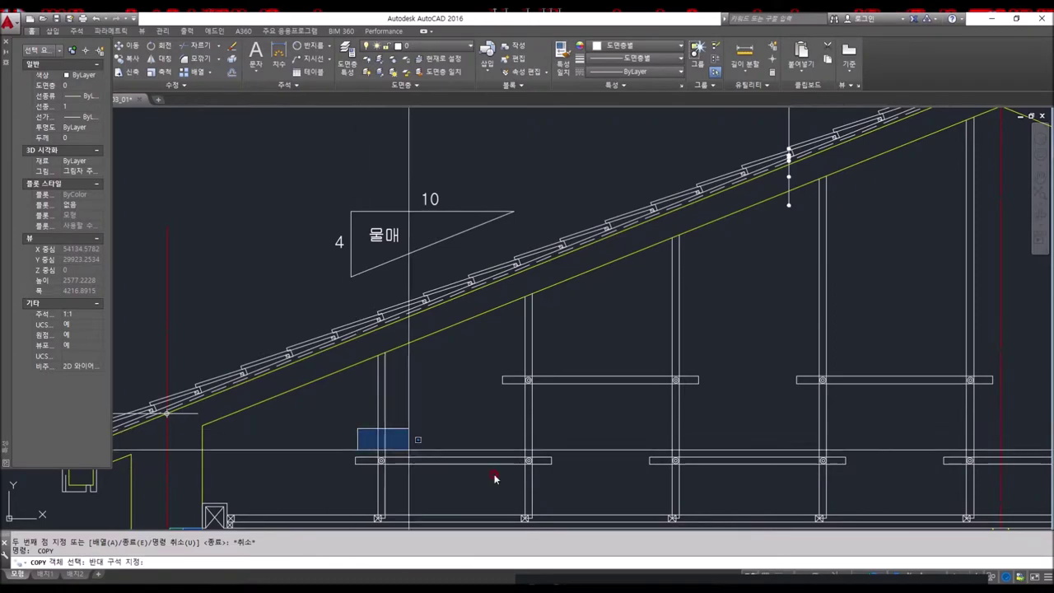
middle_drag(941, 470, 499, 439)
key(Escape)
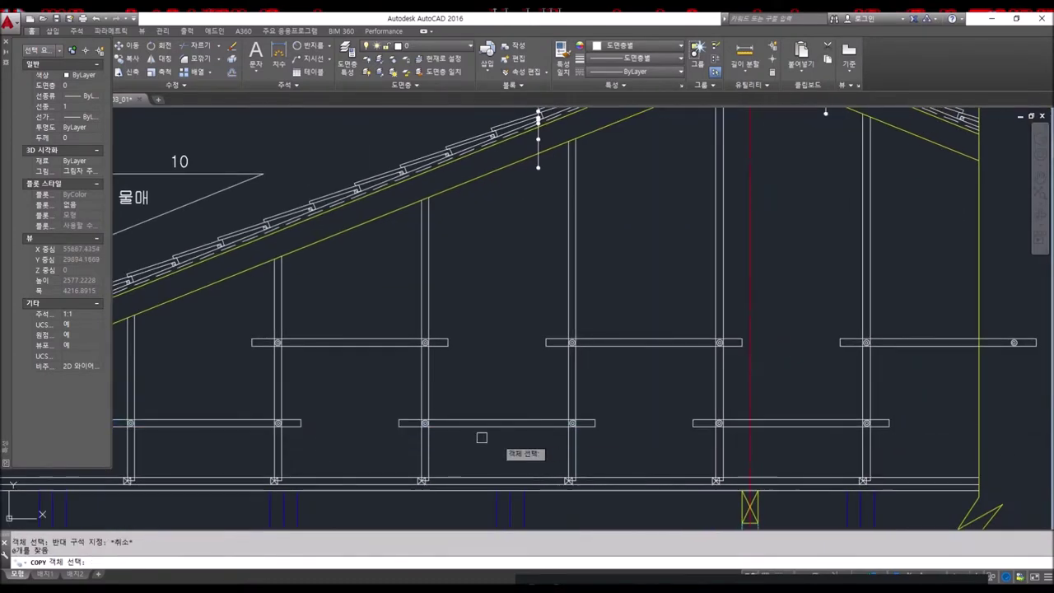
click(388, 438)
click(894, 401)
key(space)
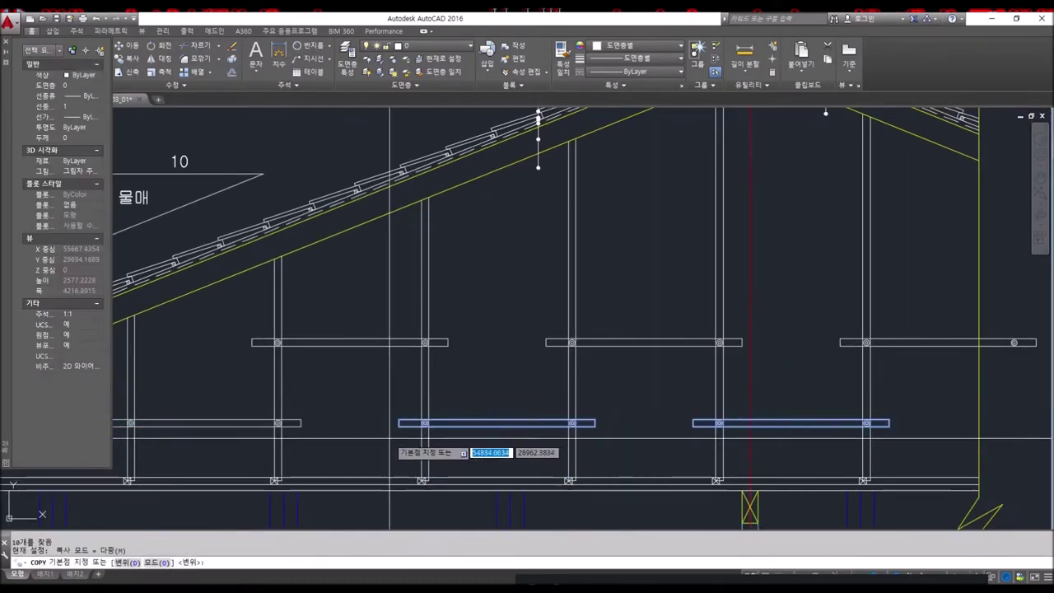
click(424, 423)
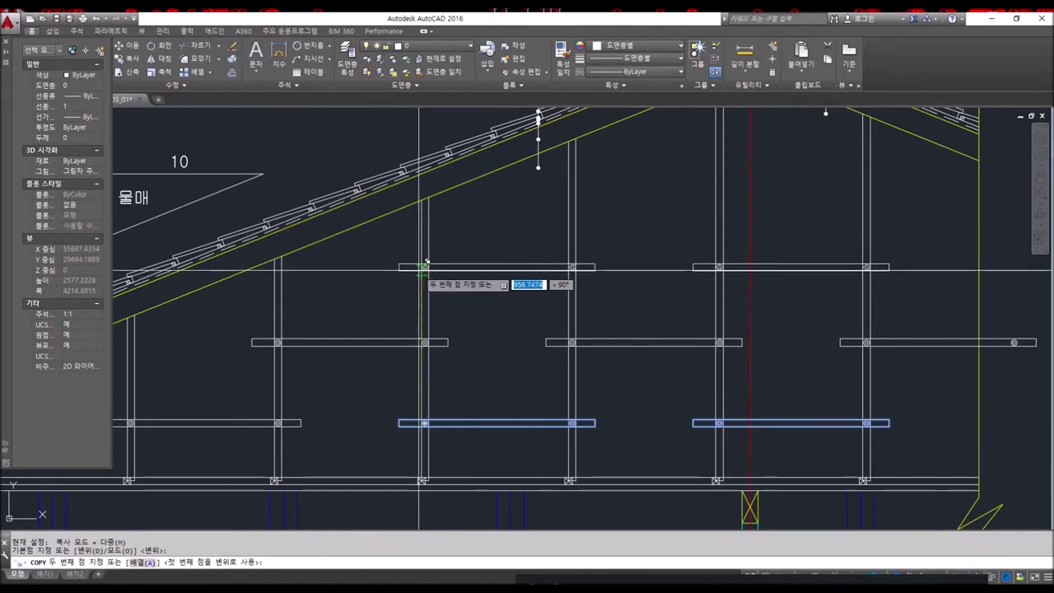
click(426, 257)
key(Return)
Step: Copy the two middle braces to the top level, then begin trimming their ends
click(516, 307)
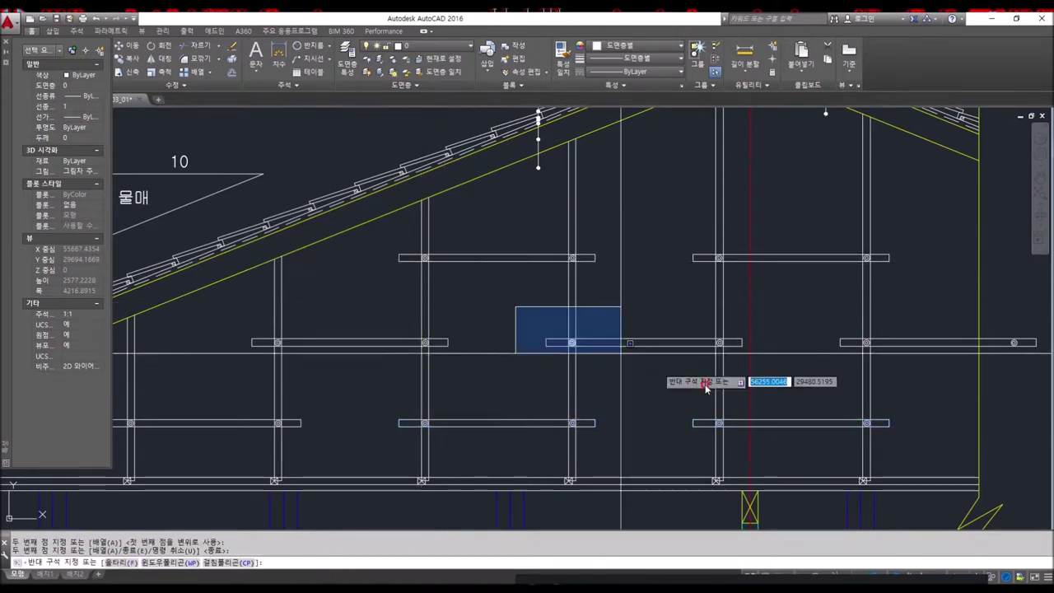
middle_drag(1047, 352, 957, 351)
click(953, 365)
text(co)
key(Return)
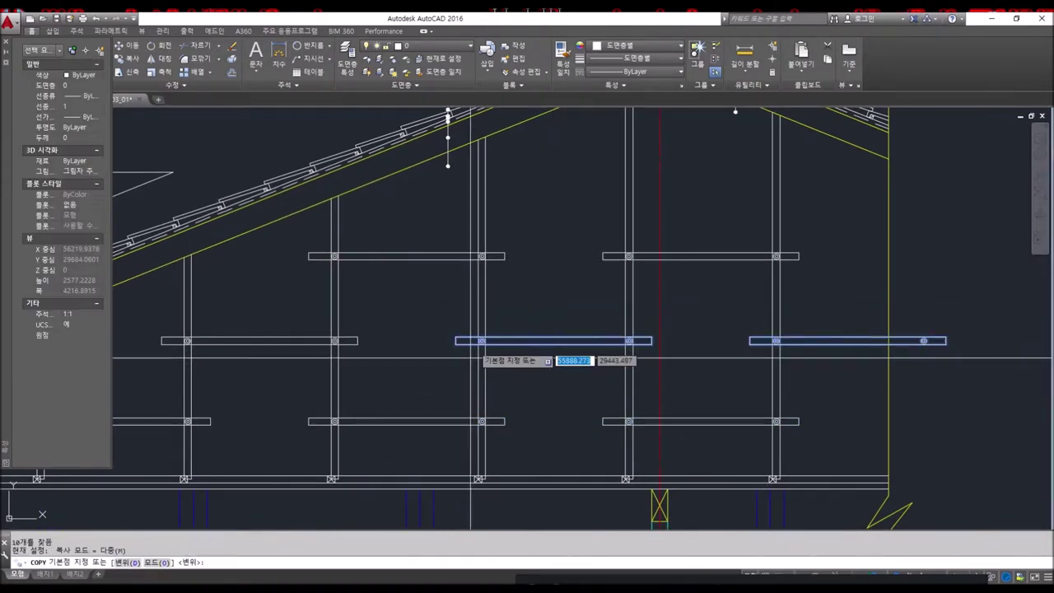
click(478, 342)
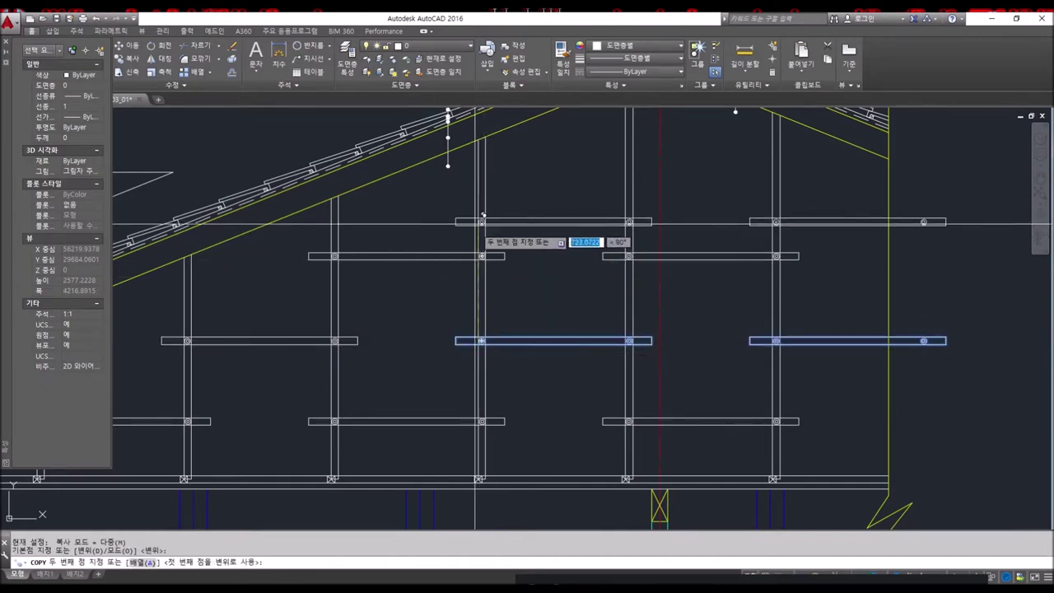
click(482, 177)
key(Escape)
key(Escape)
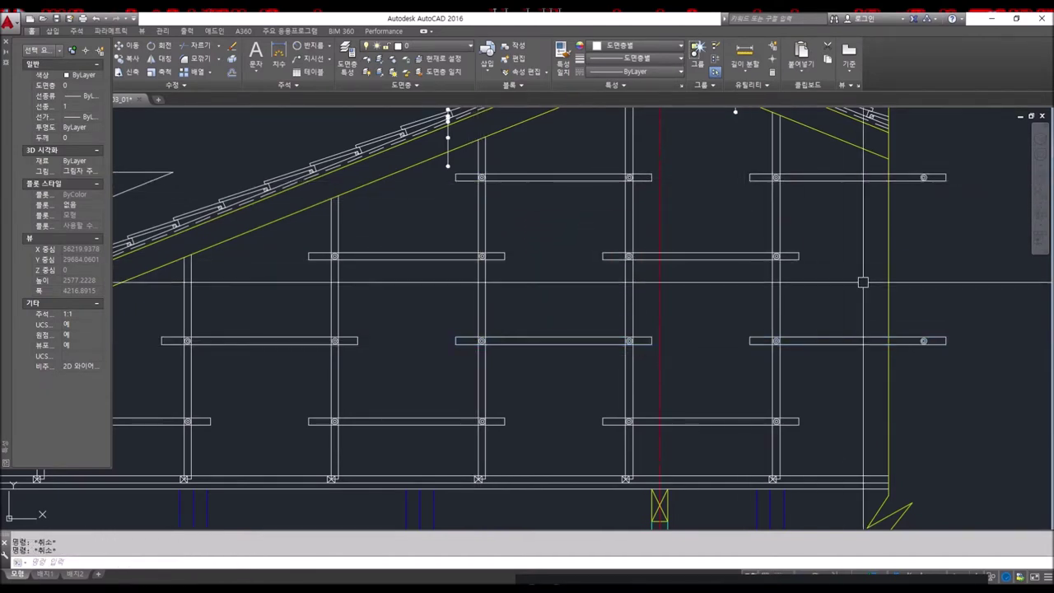
key(Return)
click(965, 395)
Step: Trim the brace ends past the yellow outline and erase the four leftover pieces
click(896, 161)
key(Escape)
key(Escape)
click(978, 351)
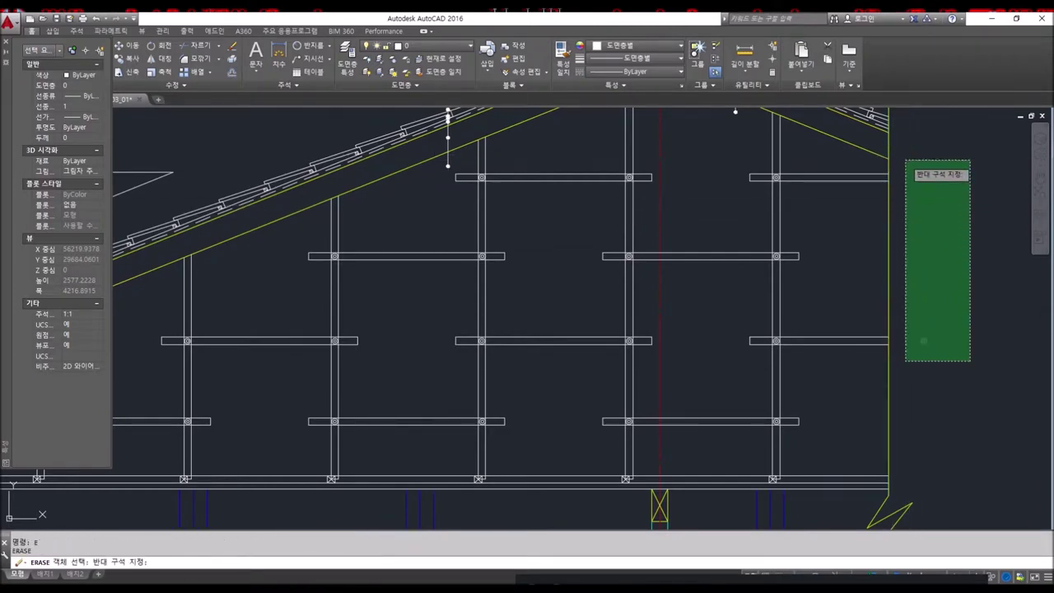
click(905, 160)
scroll(887, 266, down, 4)
scroll(571, 250, up, 3)
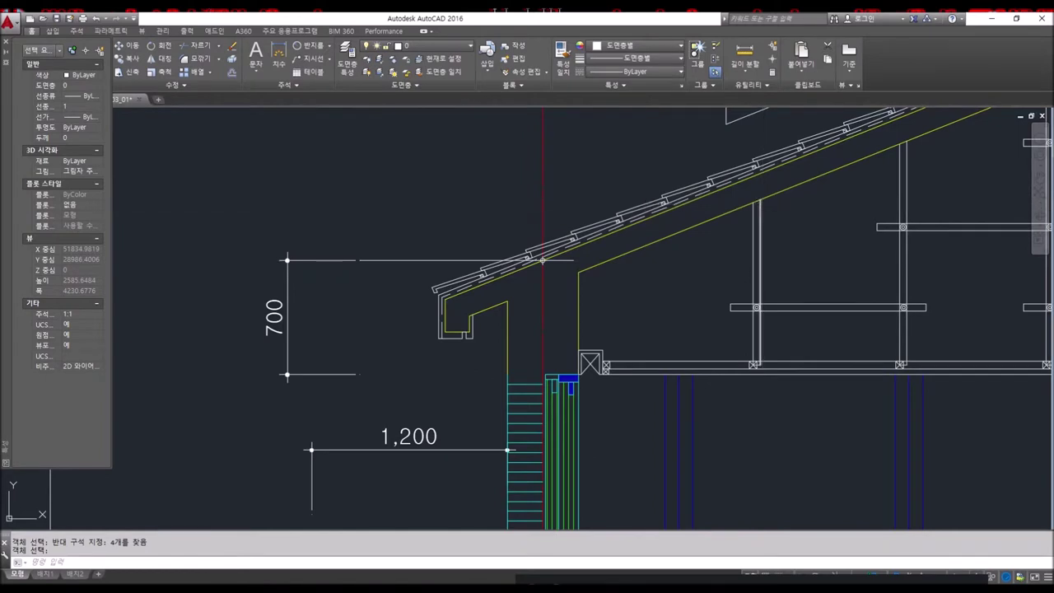
text(rec)
Step: Draw a small square near the rafter and cross it with two diagonal lines
key(Return)
scroll(759, 209, up, 3)
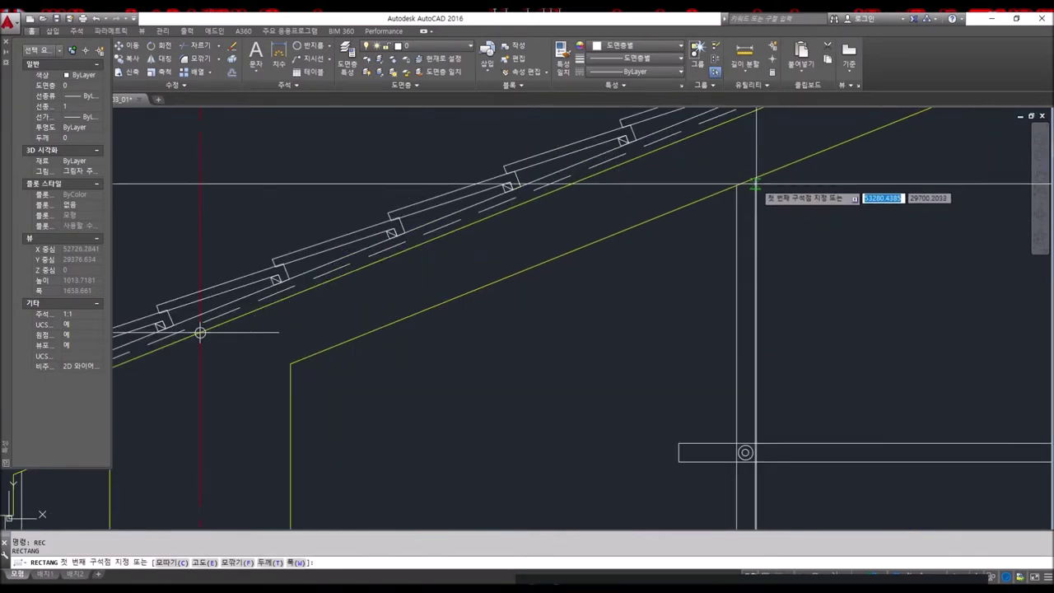
click(807, 266)
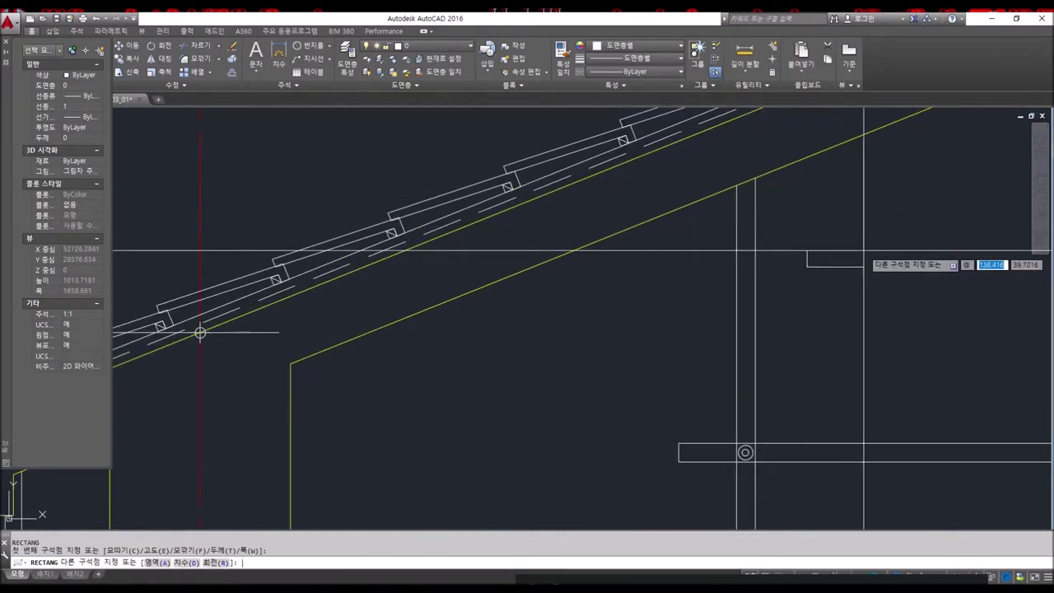
key(Escape)
key(Escape)
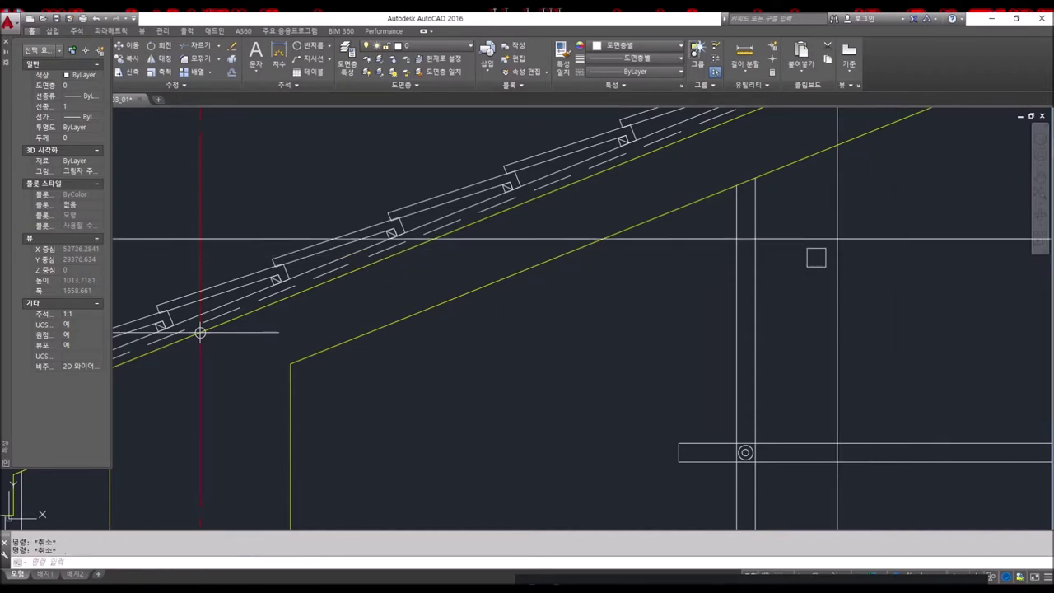
text(l)
key(Return)
scroll(898, 256, up, 2)
click(824, 255)
click(793, 254)
click(824, 284)
key(Escape)
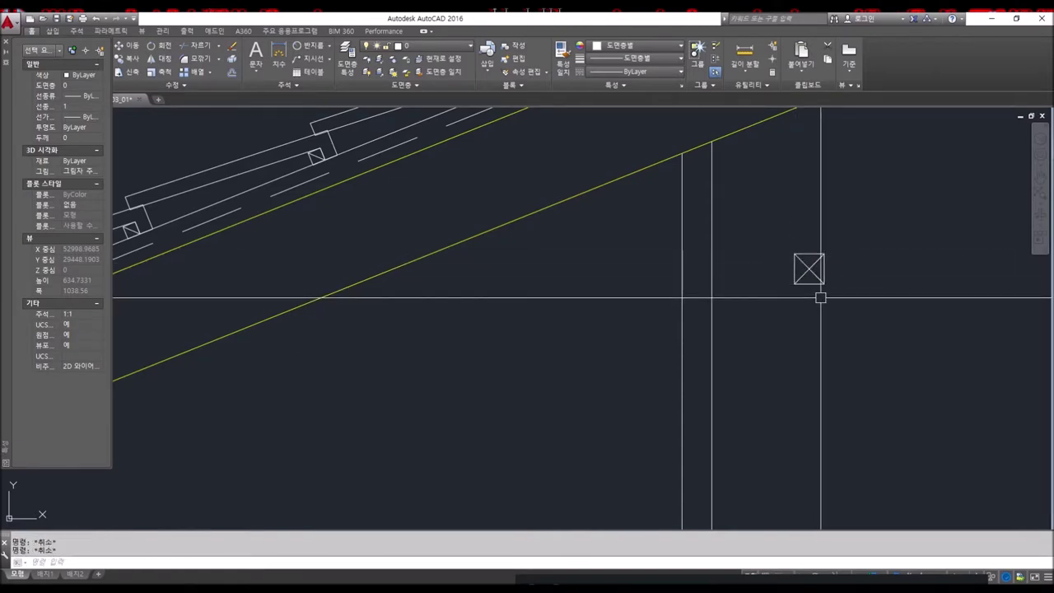
Step: Move the X-marked square onto the strut top under the rafter and make COL current
click(853, 312)
click(782, 225)
click(793, 254)
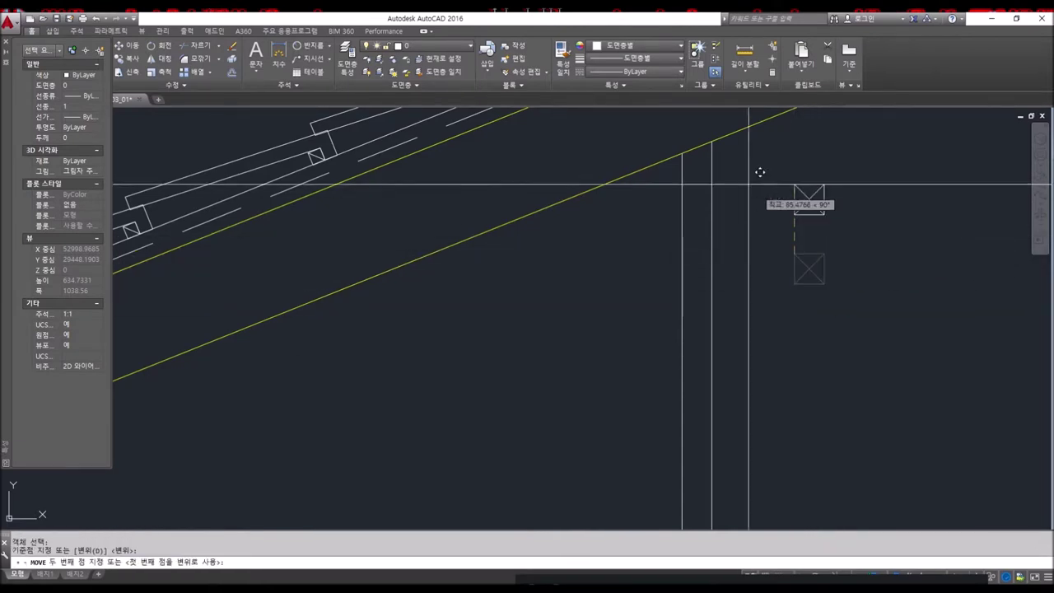
click(711, 142)
key(Escape)
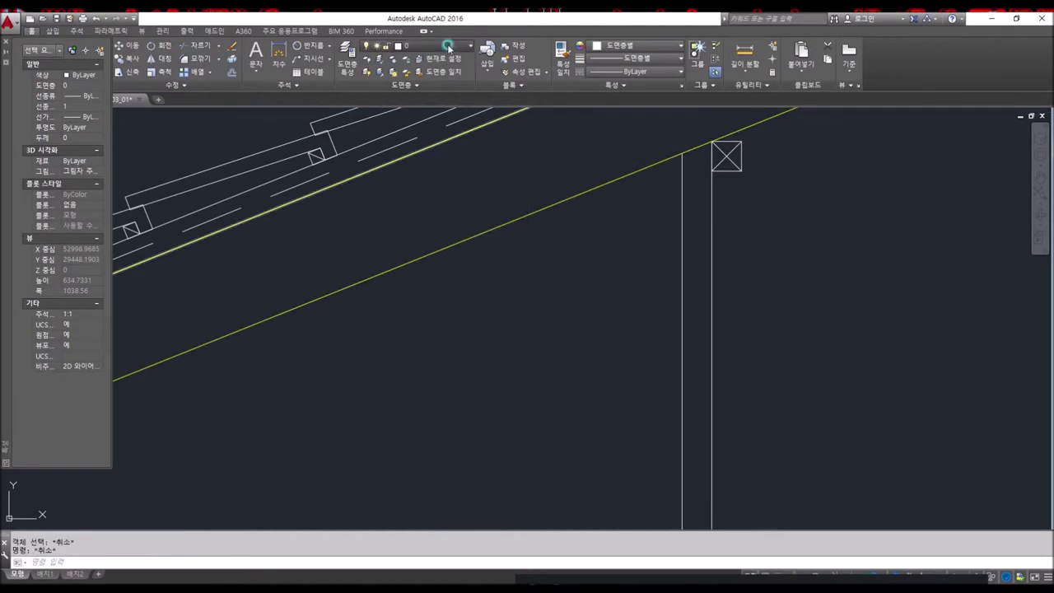
click(449, 47)
click(439, 86)
Step: Draw a short horizontal line and a vertical line at the purlin block
text(l)
key(Return)
click(712, 156)
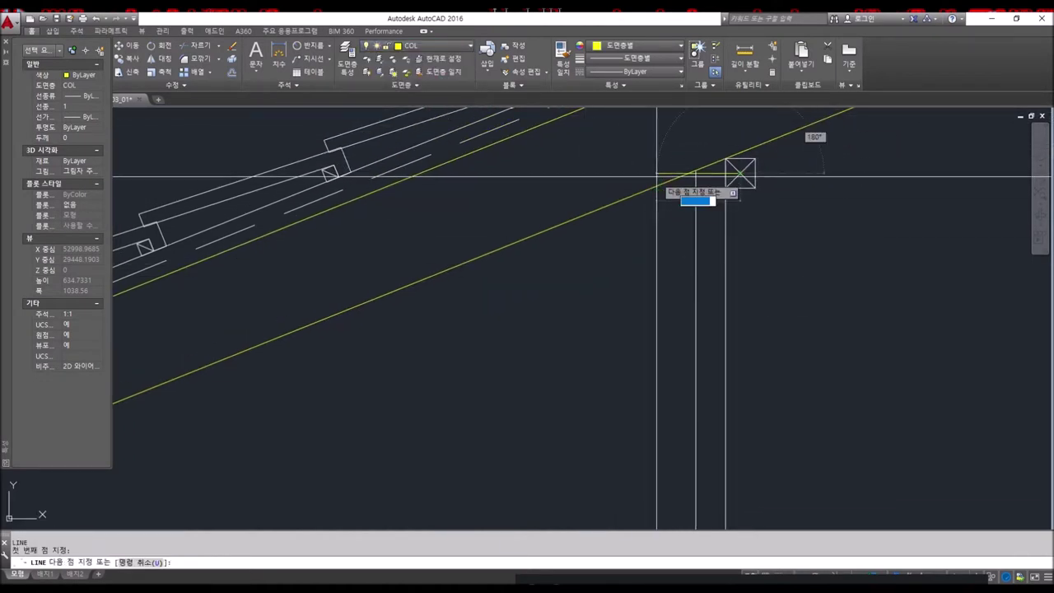
middle_drag(657, 176, 587, 305)
click(546, 306)
key(Return)
click(672, 308)
click(672, 239)
key(Escape)
Step: Select the horizontal line and view the linetype list, leaving the linetype unchanged
click(554, 308)
click(632, 73)
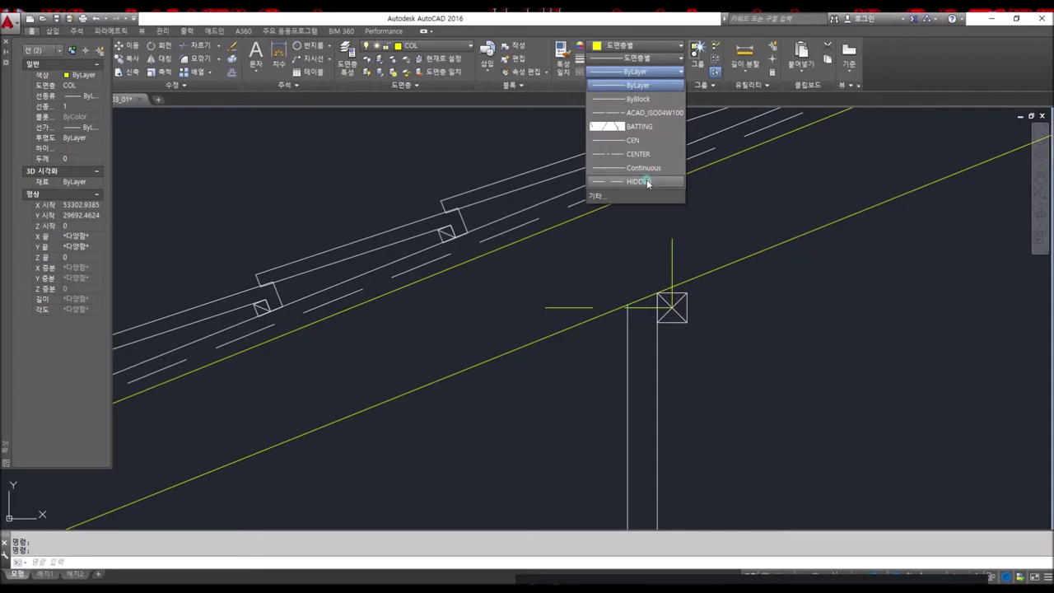
key(Escape)
key(Escape)
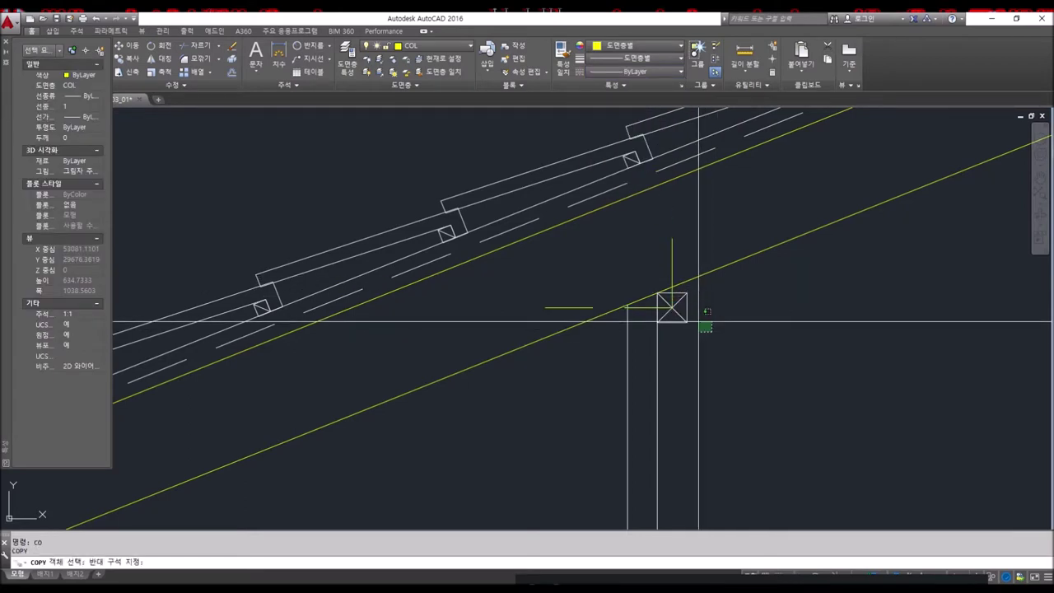
Step: Start copying the X-marked block down the rafter from its corner base point
click(670, 301)
key(Return)
click(672, 306)
scroll(733, 265, down, 3)
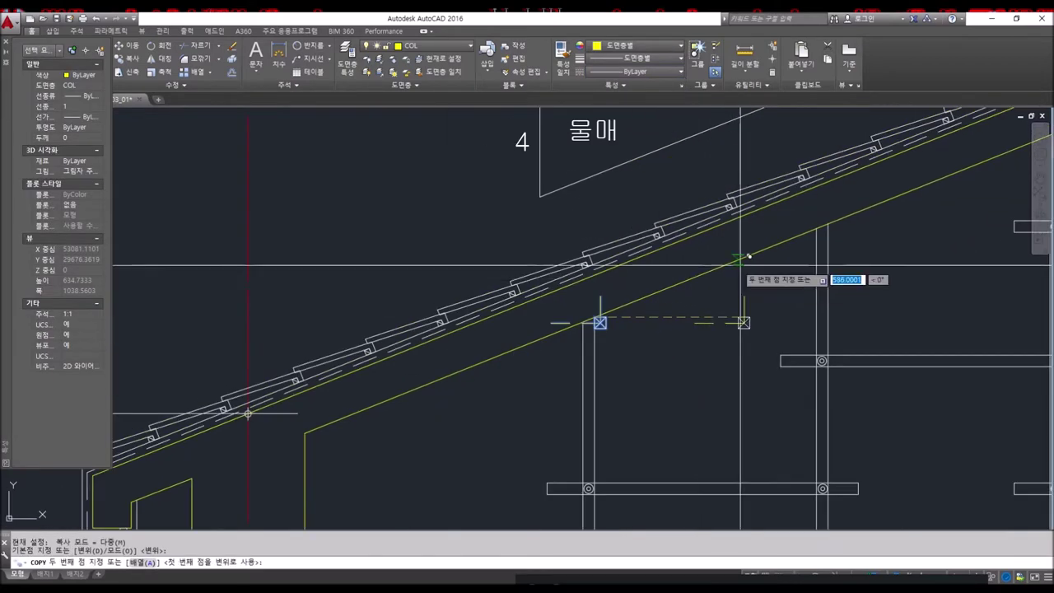
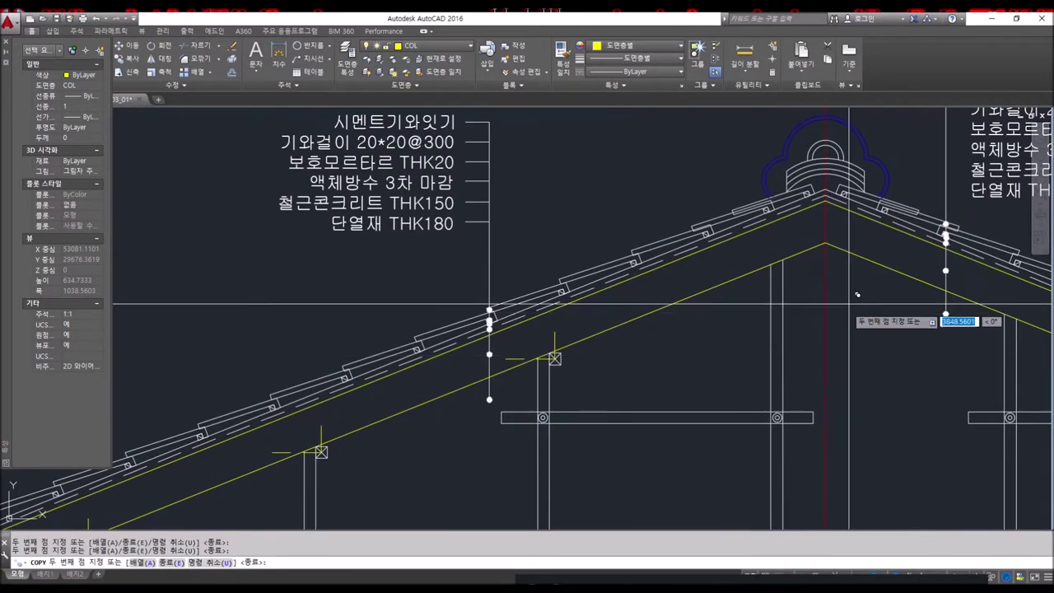
Step: Mirror the ridge blocking member across the vertical ridge line onto the right slope, keeping the original
middle_drag(964, 329, 590, 294)
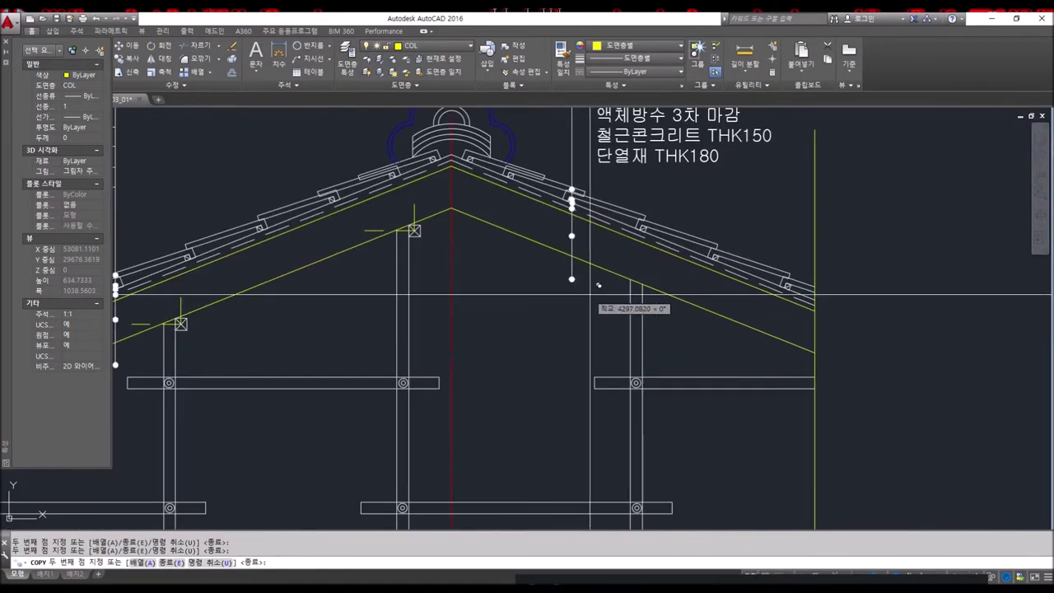
key(Escape)
key(Escape)
key(Return)
scroll(441, 245, up, 4)
click(432, 259)
click(377, 210)
click(554, 264)
click(554, 375)
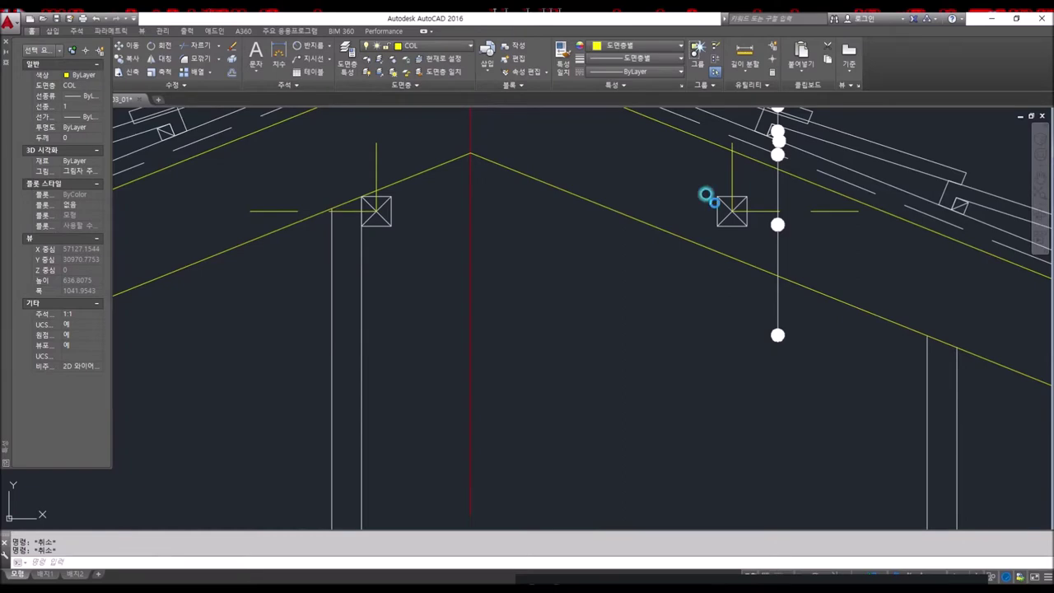
Step: Move the mirrored crossed-square blocking further down the right slope onto the inner roof line
key(Escape)
text(m)
key(Return)
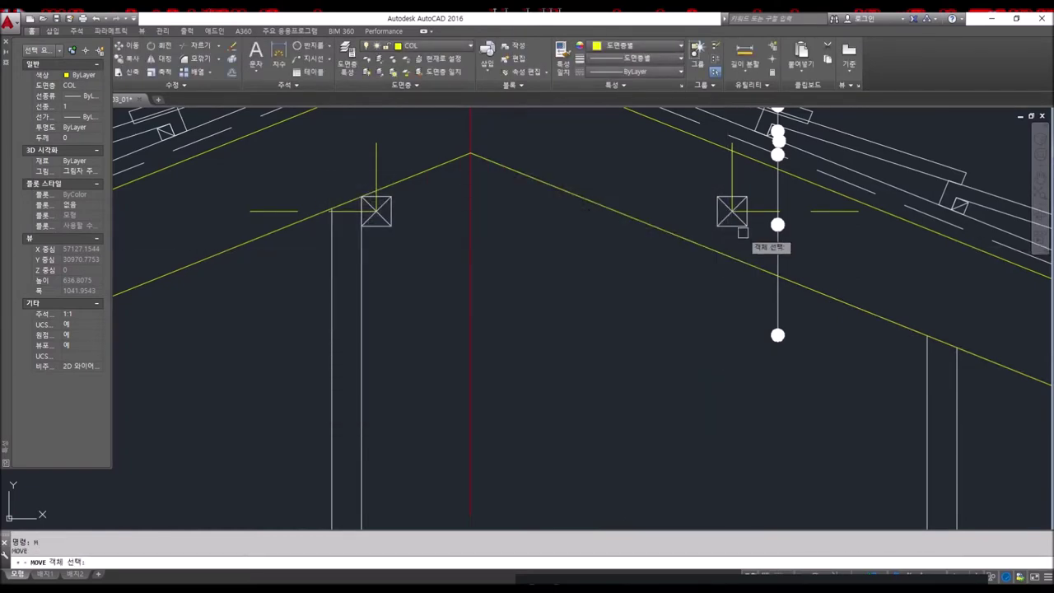
click(732, 212)
key(Return)
click(746, 196)
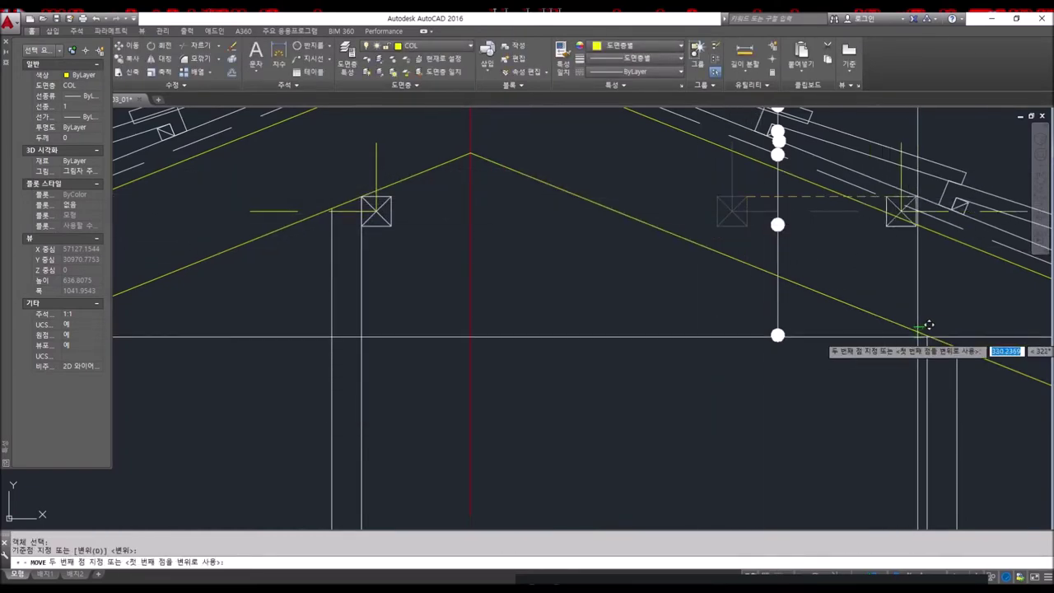
click(936, 335)
key(Return)
scroll(830, 329, down, 4)
scroll(729, 317, down, 5)
scroll(637, 285, up, 3)
scroll(532, 326, up, 2)
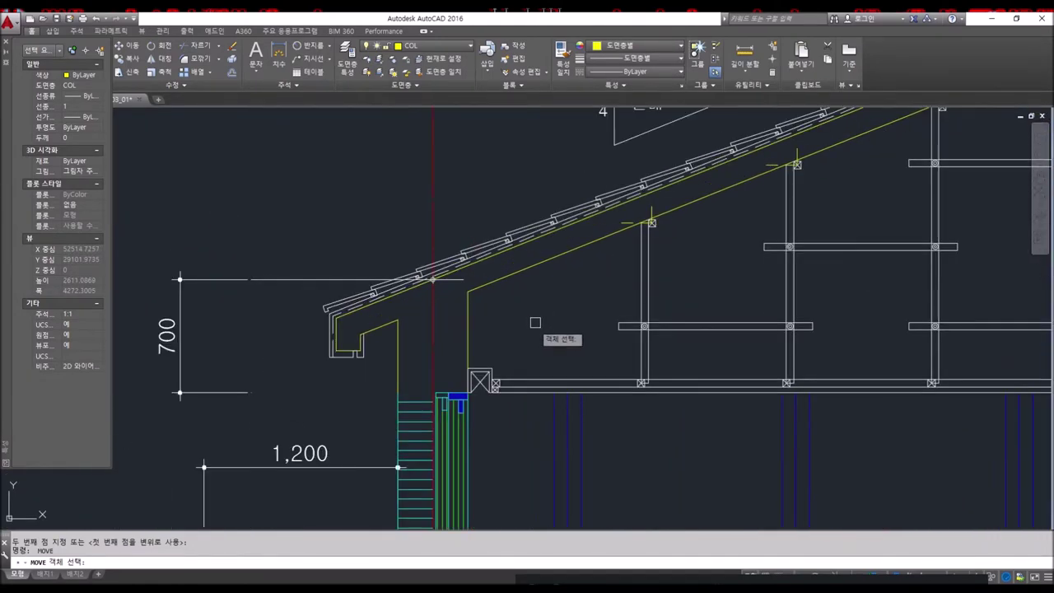
Step: Offset the yellow rafter line twice below itself, then select the lower new line under the left slab
key(Escape)
key(Return)
key(Return)
click(598, 256)
click(594, 303)
click(575, 276)
click(530, 332)
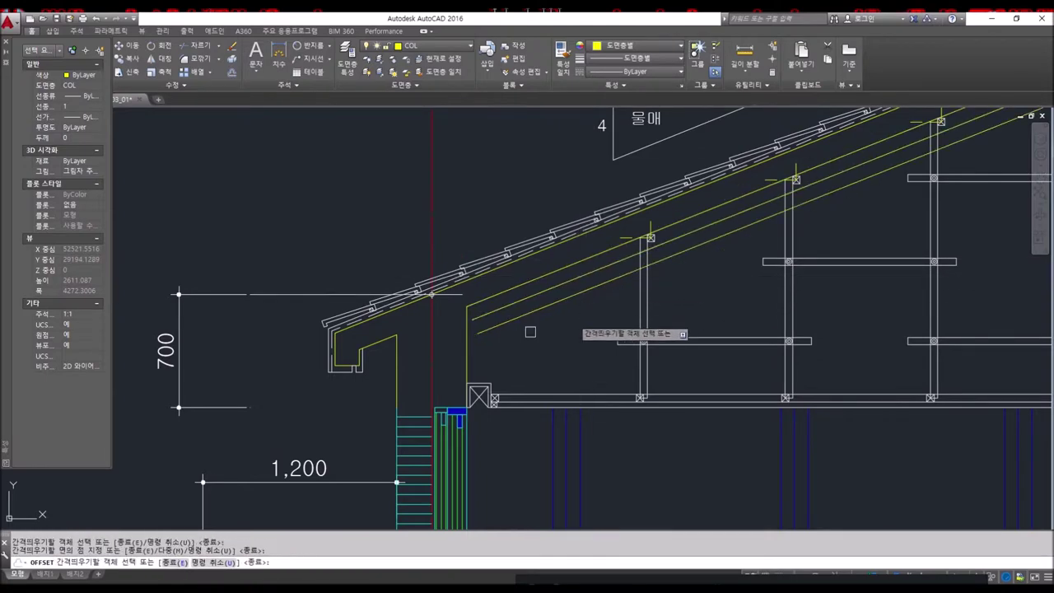
scroll(745, 231, down, 2)
scroll(745, 232, down, 2)
scroll(746, 231, up, 4)
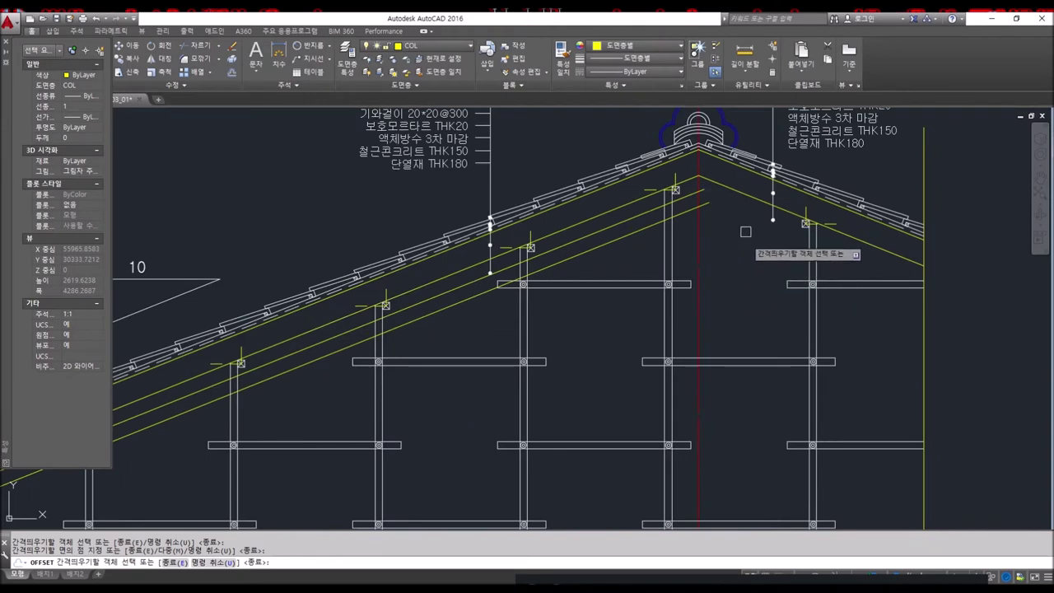
key(Escape)
middle_drag(702, 248, 734, 262)
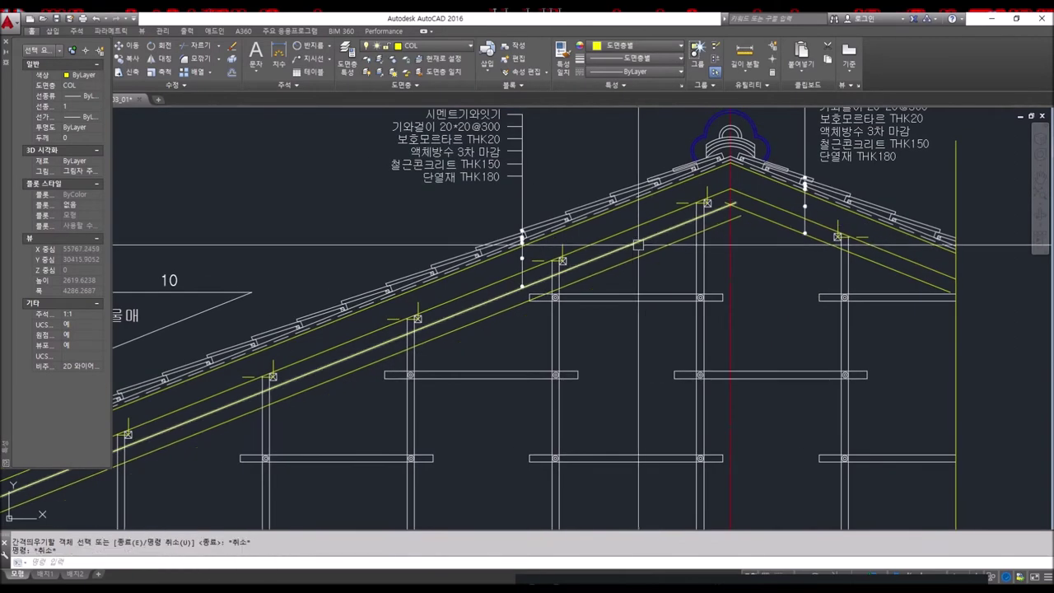
click(637, 244)
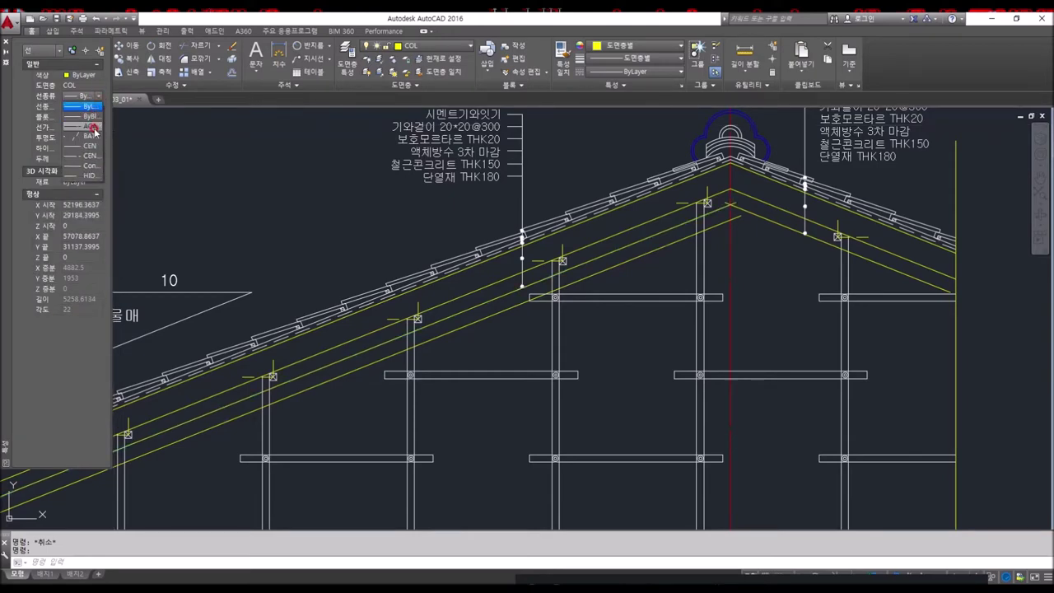
Step: Give the line under the left roof slab the BATTING linetype, linetype scale 0.6 and blue colour
click(93, 132)
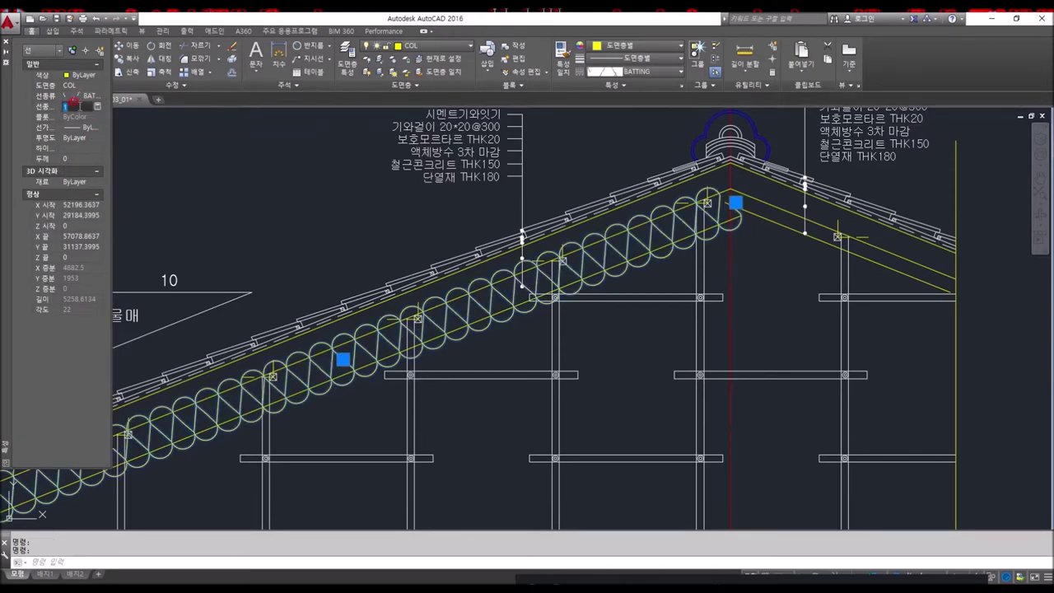
click(92, 109)
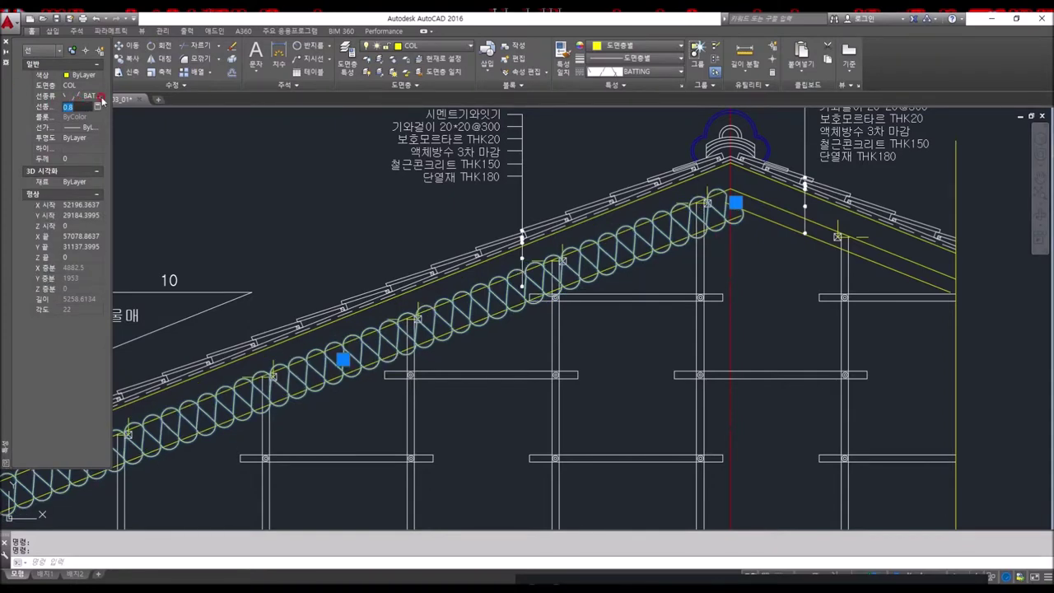
key(Return)
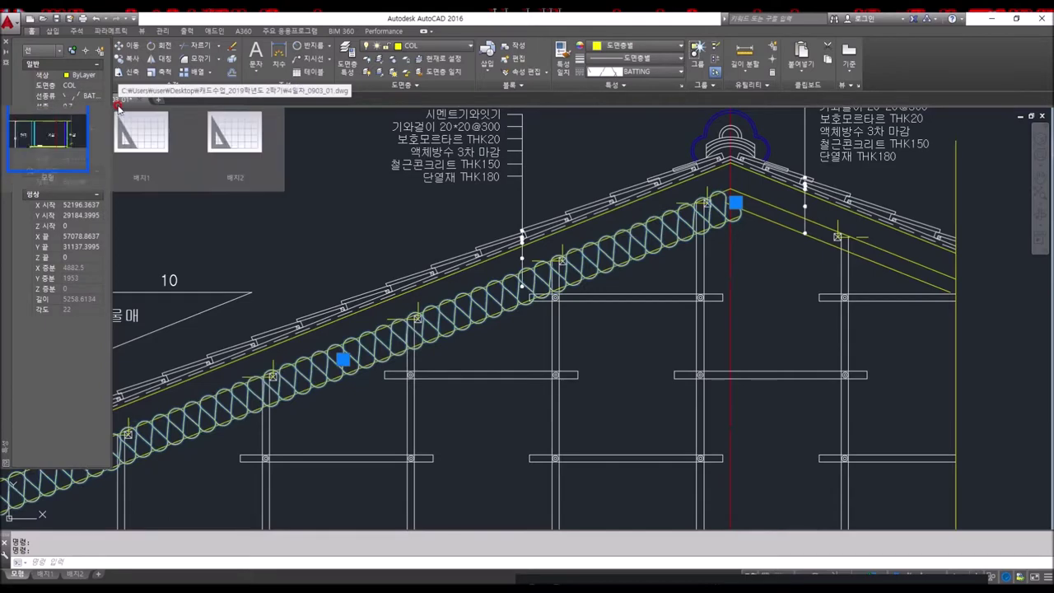
key(Escape)
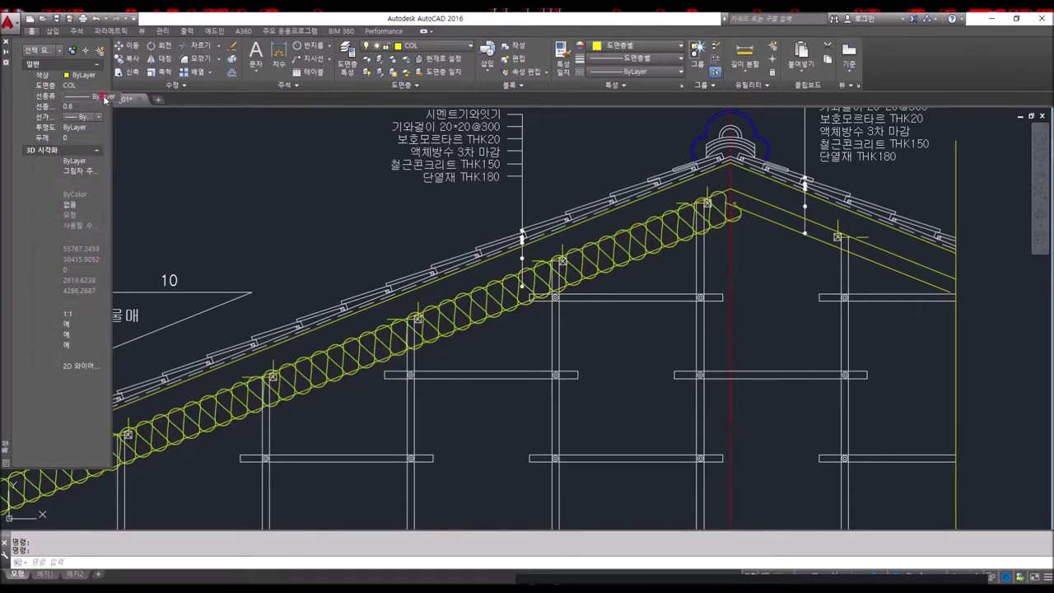
click(412, 321)
key(Escape)
click(343, 359)
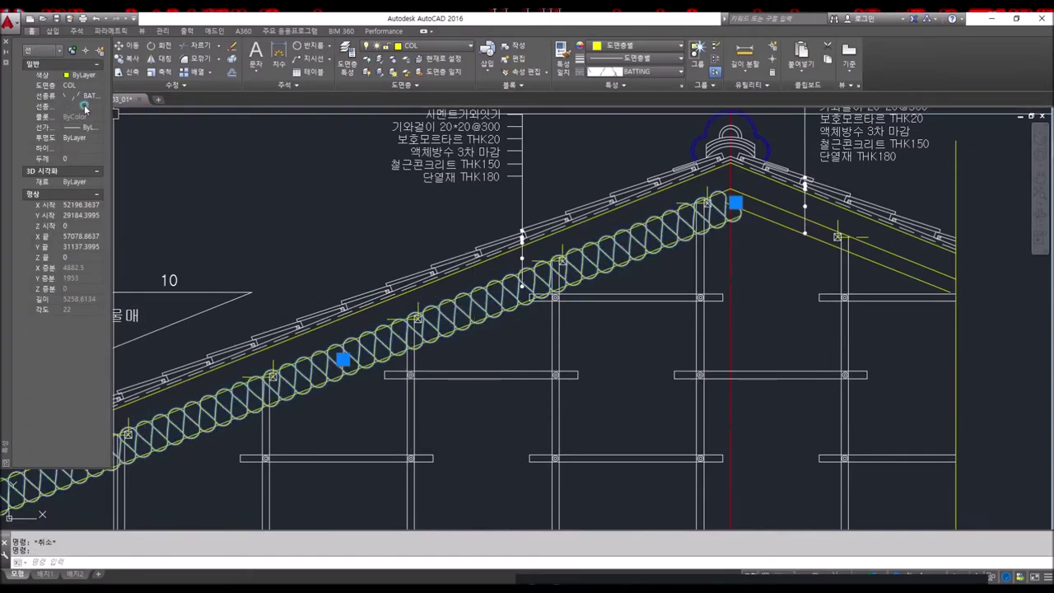
text(0.6)
key(Return)
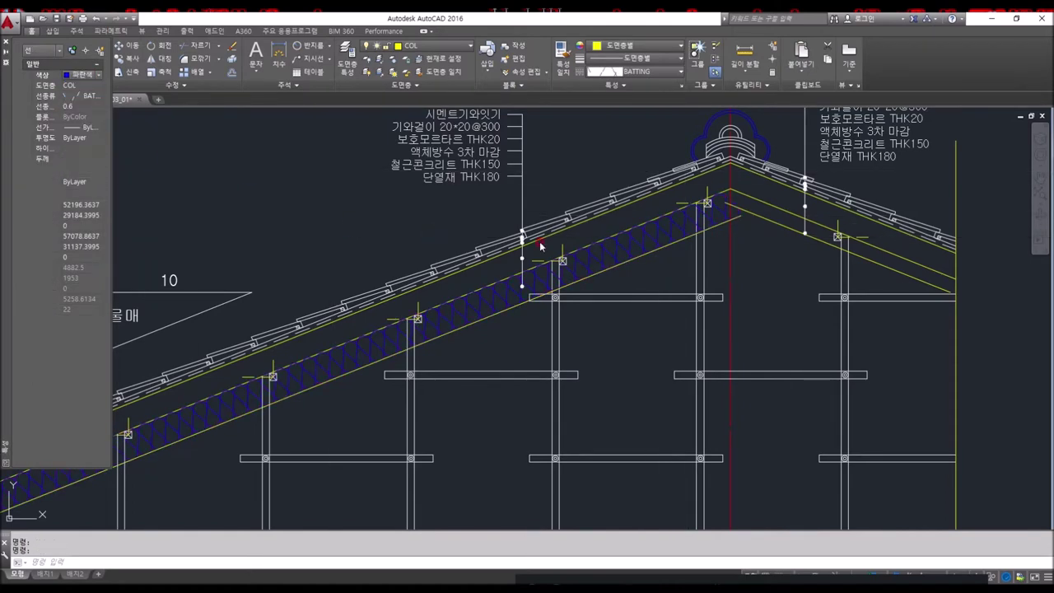
key(Escape)
key(Escape)
Step: Start MATCHPROP with the blue batting as the property source
key(Return)
click(658, 235)
scroll(752, 219, down, 5)
scroll(592, 350, up, 6)
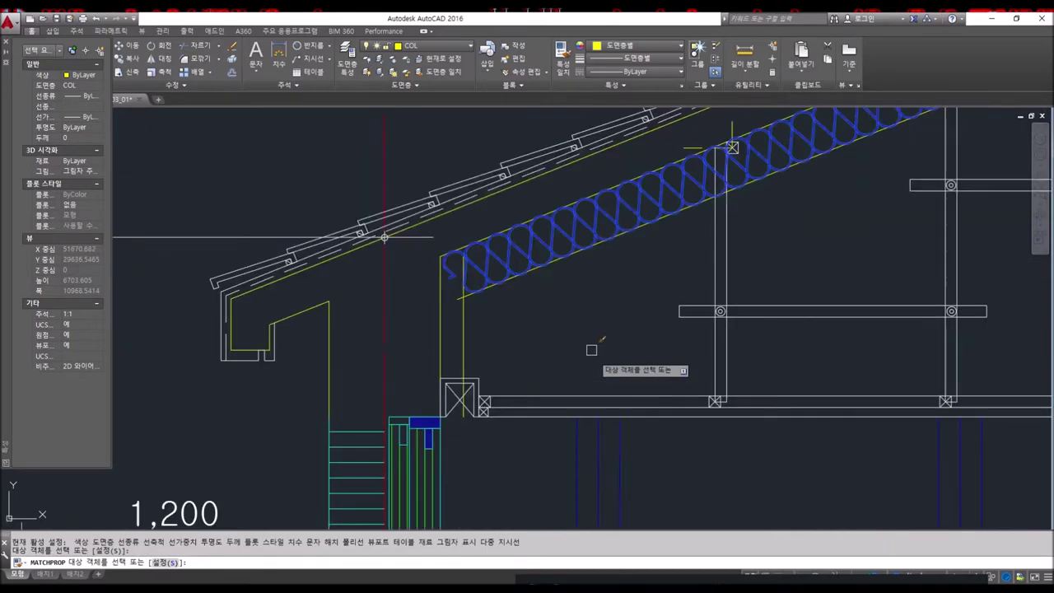
Step: Match the blue batting onto the right-slope and left eave wall lines, then inspect the eave
key(Escape)
scroll(516, 291, up, 4)
key(Return)
scroll(504, 308, down, 5)
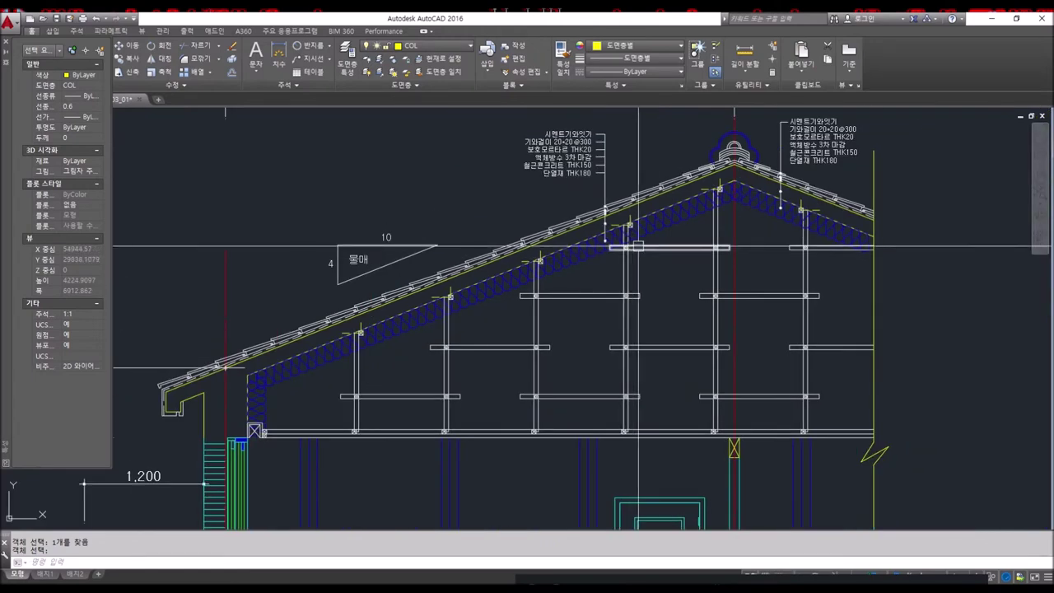
scroll(606, 290, up, 4)
middle_drag(606, 298, 606, 289)
scroll(606, 289, down, 3)
scroll(520, 273, up, 1)
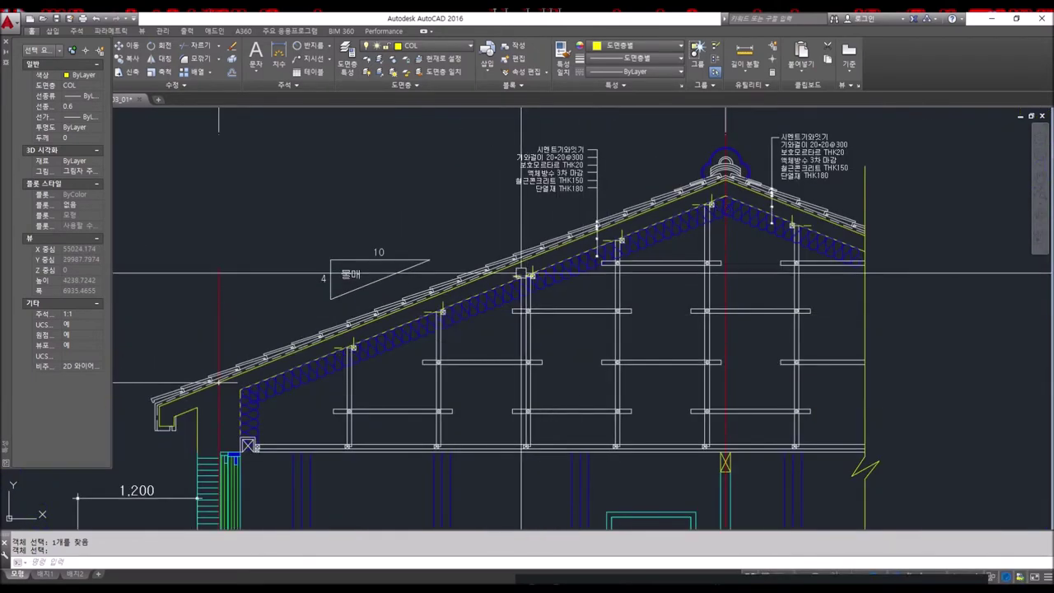
middle_drag(494, 324, 527, 297)
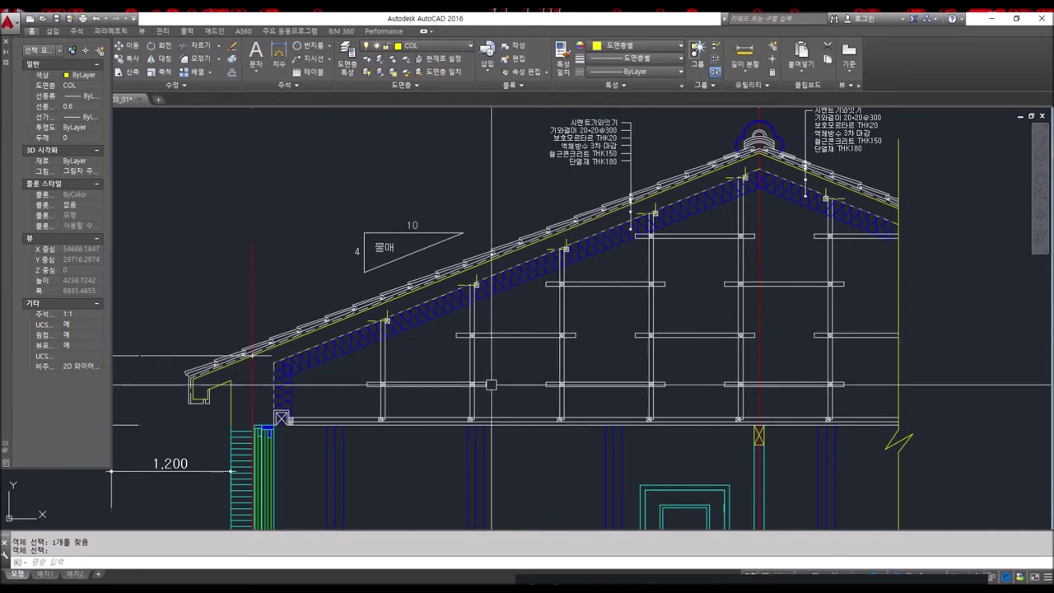
scroll(297, 429, up, 4)
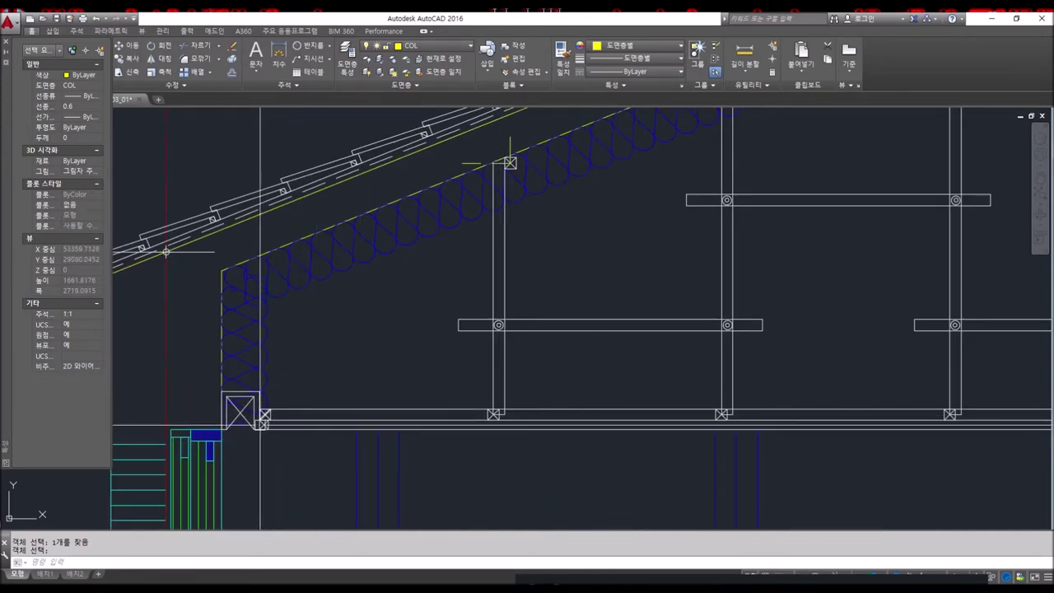
Step: Adjust the left eave wall batting so it ends above the crossed-square beam
middle_drag(305, 432, 393, 412)
click(394, 382)
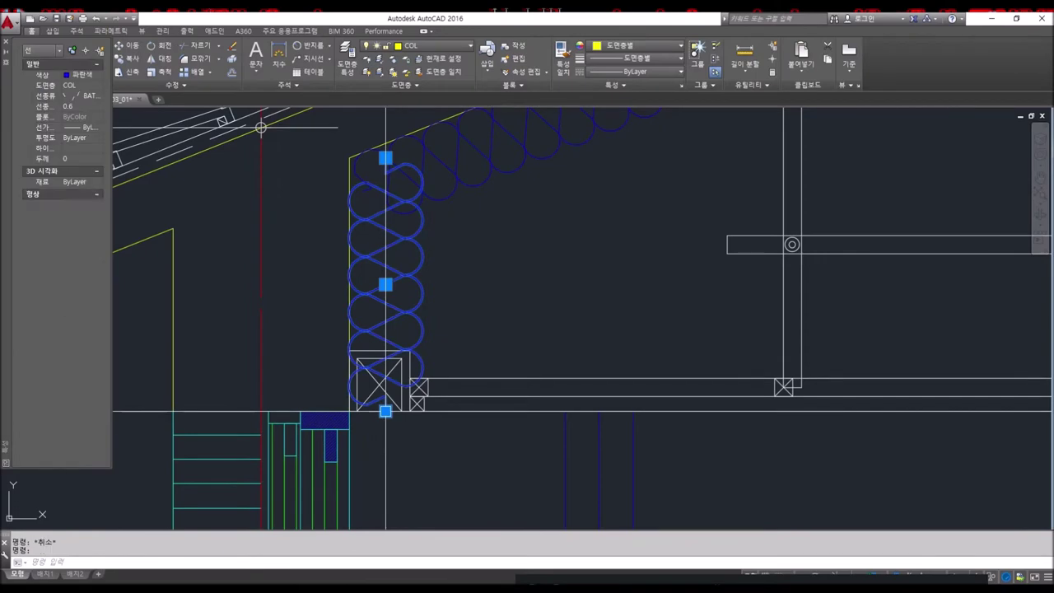
click(386, 410)
key(Escape)
scroll(444, 338, up, 2)
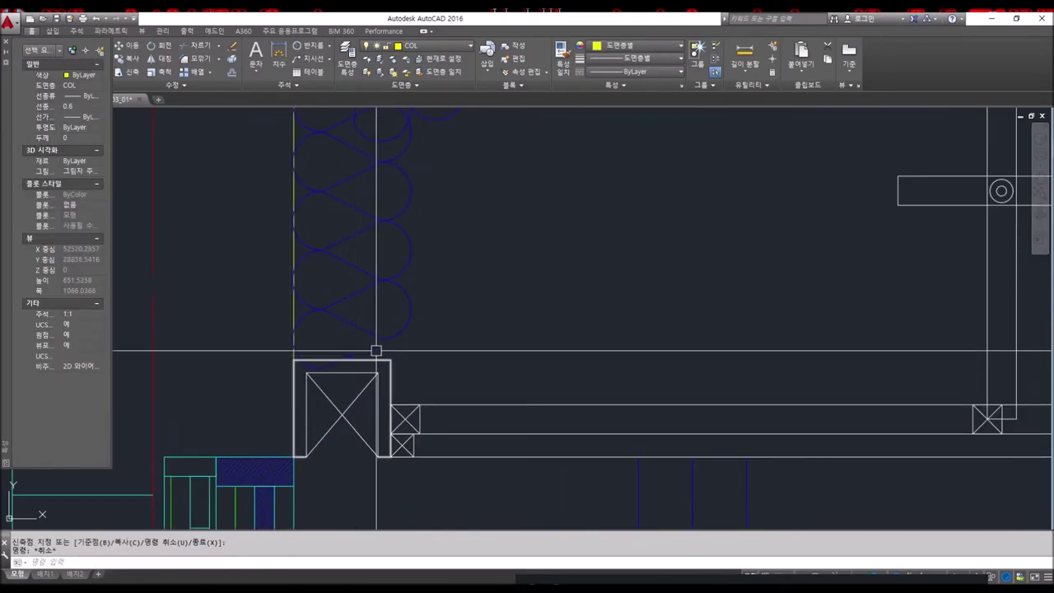
scroll(420, 370, down, 2)
middle_drag(247, 272, 426, 266)
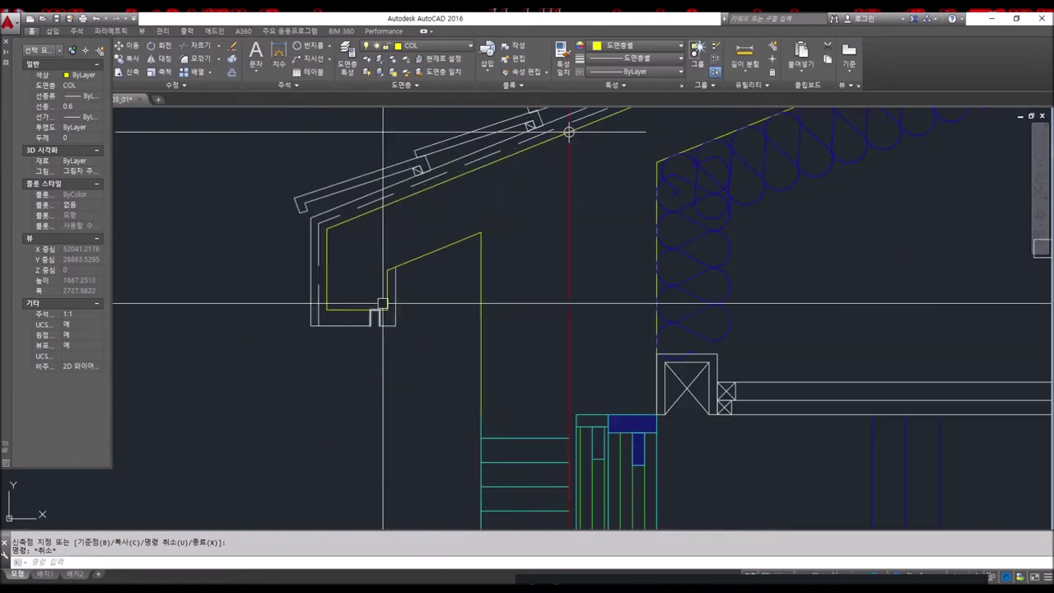
scroll(461, 322, down, 2)
key(Escape)
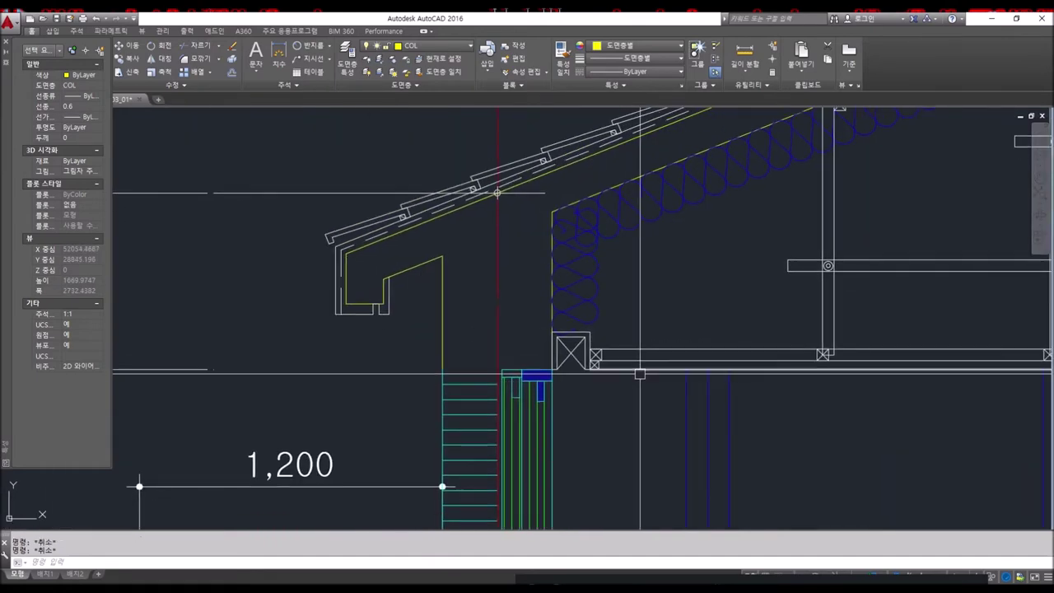
text(co)
Step: Copy the stacked X-box ceiling blocking with its horizontal lines up into the left eave
key(Return)
click(668, 371)
click(600, 350)
key(Return)
scroll(596, 372, up, 4)
click(579, 373)
scroll(580, 373, down, 2)
middle_drag(579, 372, 356, 341)
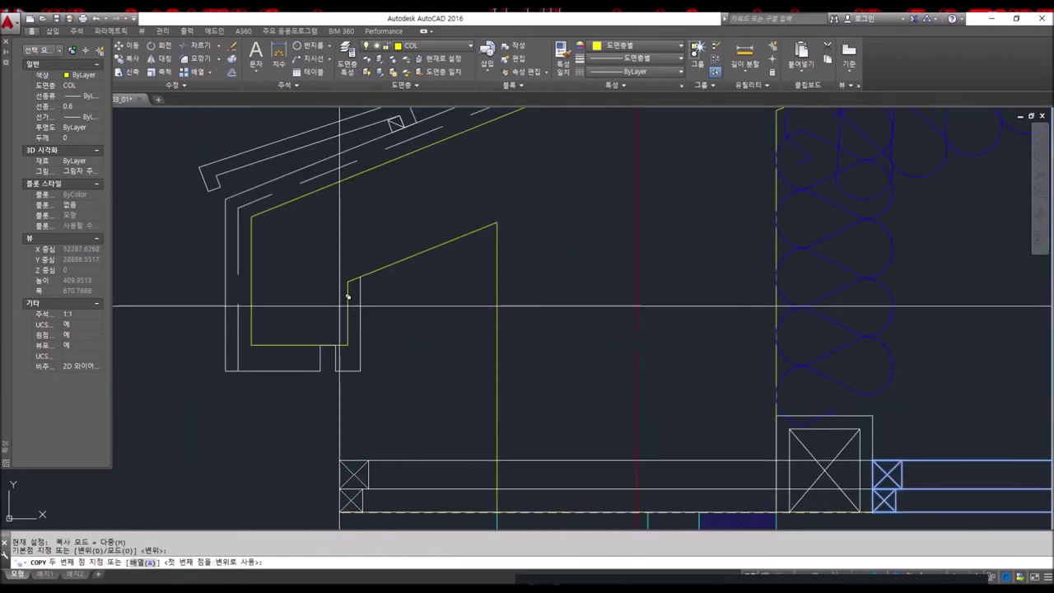
click(359, 344)
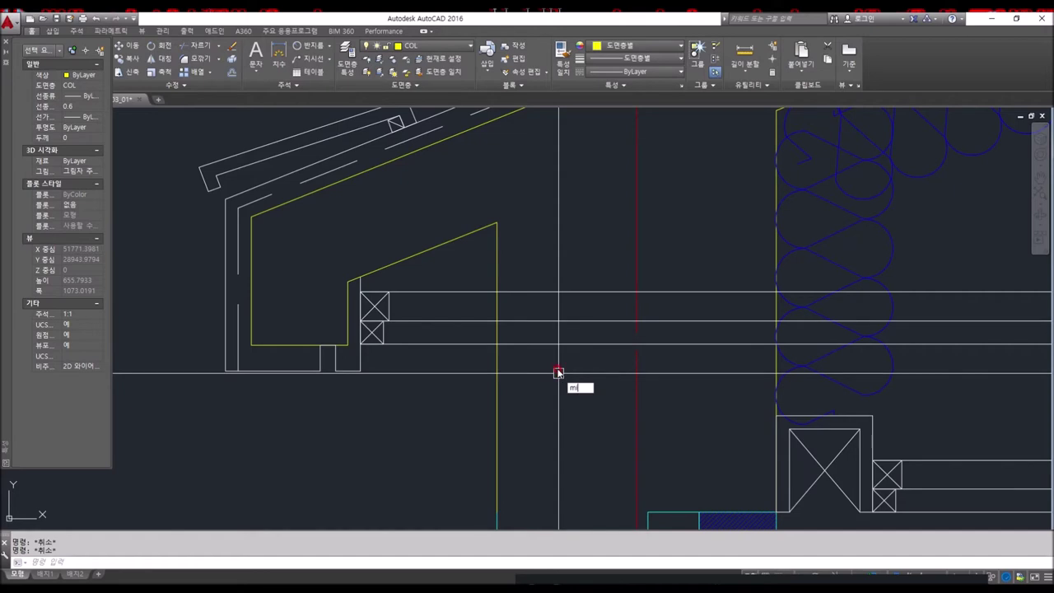
Step: Trim the copied blocking's horizontal lines that protrude past the eave wall
key(Return)
click(496, 395)
key(Return)
click(603, 398)
key(Escape)
text(tr)
key(Return)
key(Return)
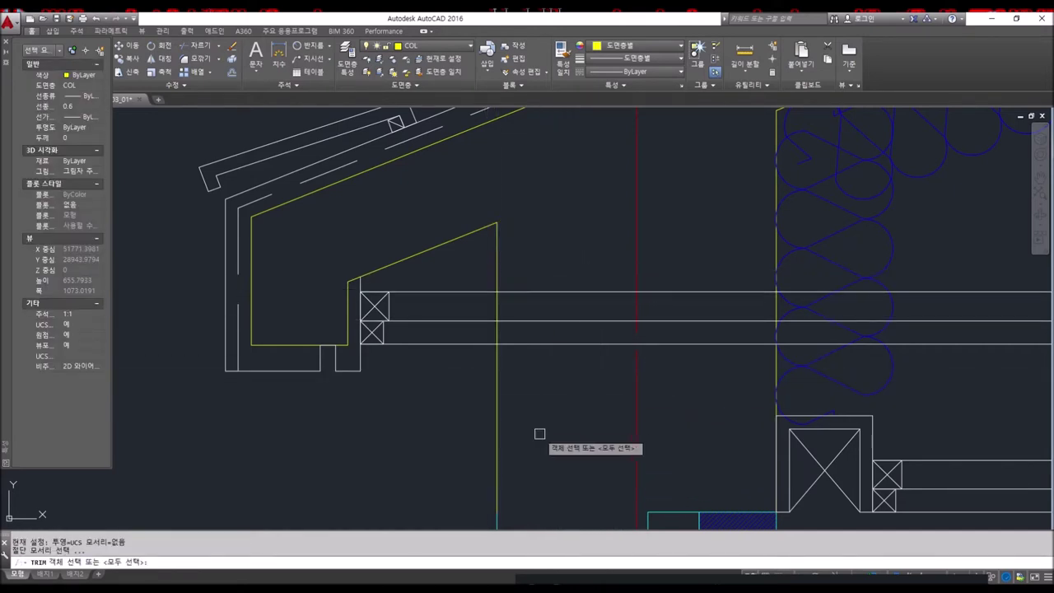
drag(555, 426, 534, 273)
key(Escape)
key(Escape)
key(Escape)
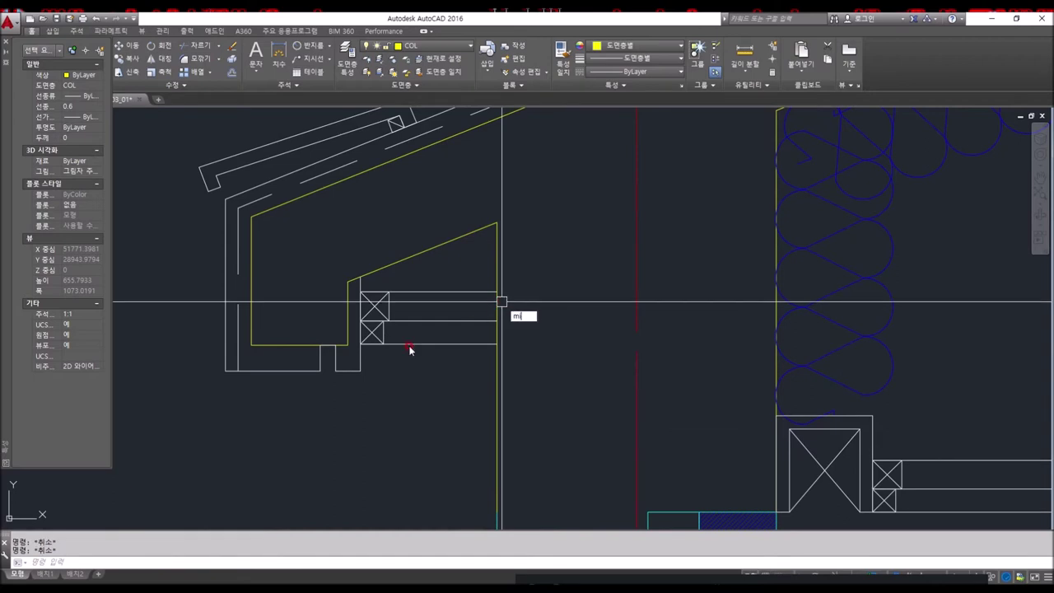
Step: Mirror the two eave X-box blocking members across the member's midpoint, keeping the originals
key(Return)
scroll(410, 350, up, 4)
click(405, 299)
click(349, 288)
click(388, 364)
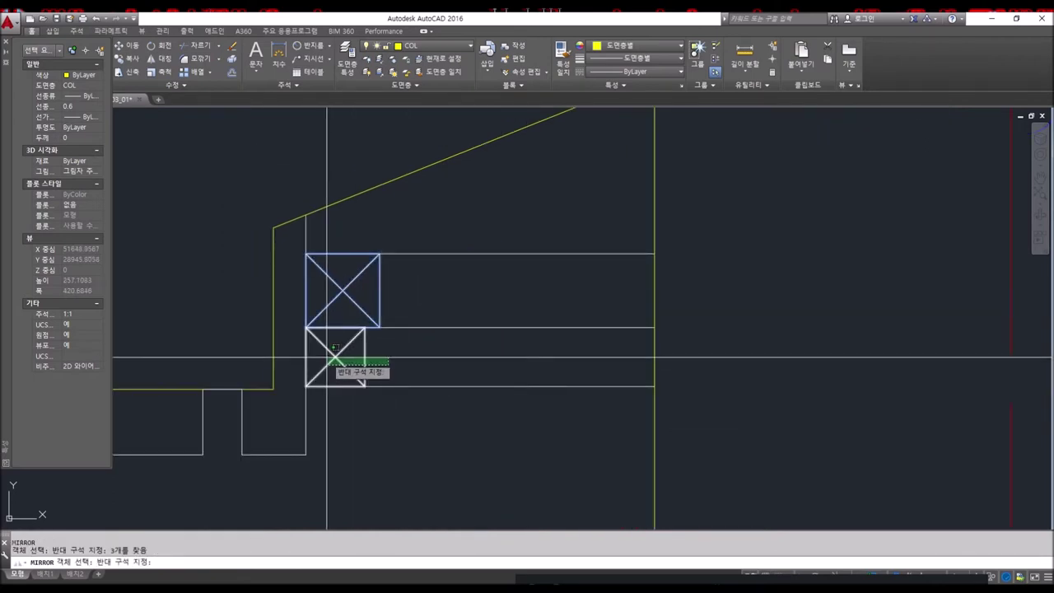
click(327, 358)
key(Return)
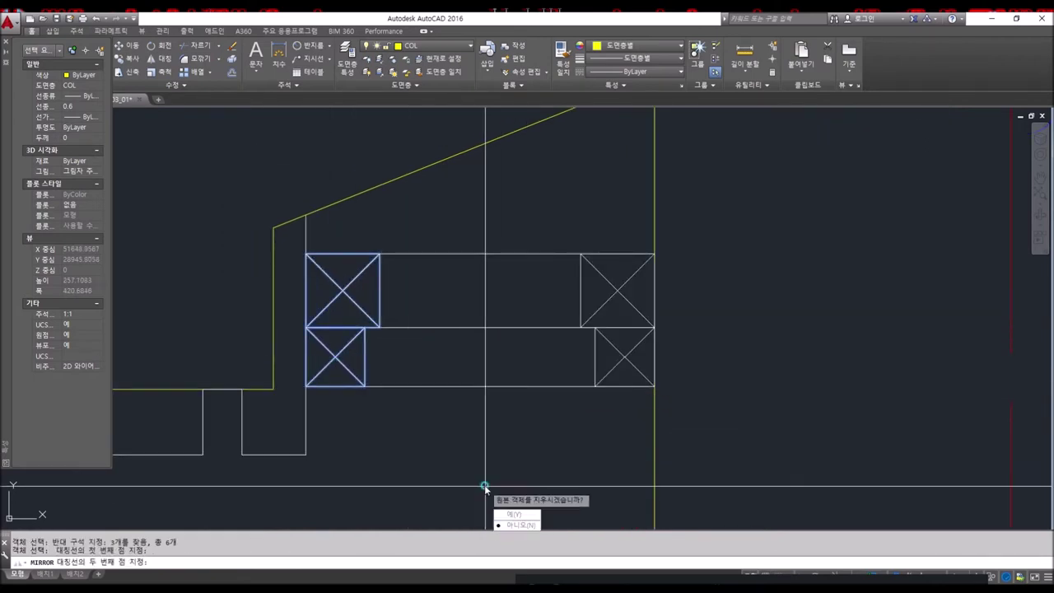
click(482, 482)
scroll(642, 144, down, 5)
middle_drag(704, 333, 436, 299)
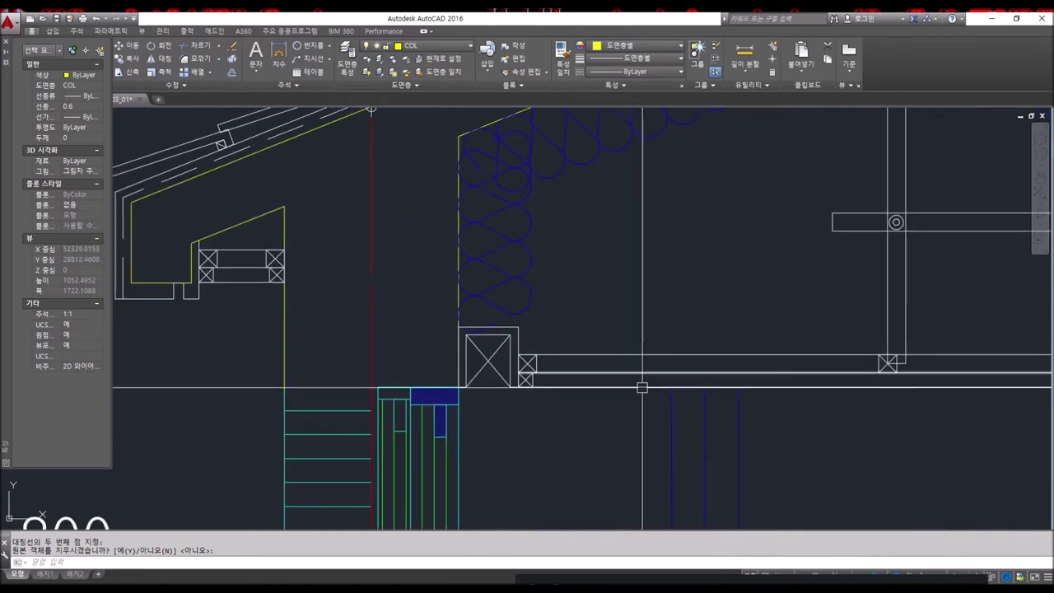
middle_drag(700, 377, 585, 352)
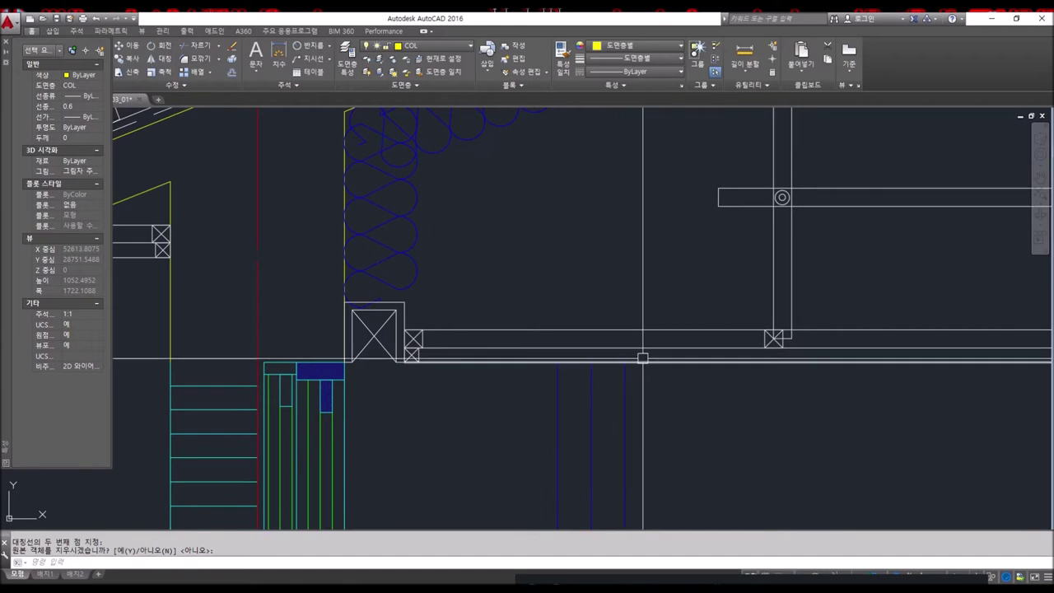
scroll(453, 321, up, 2)
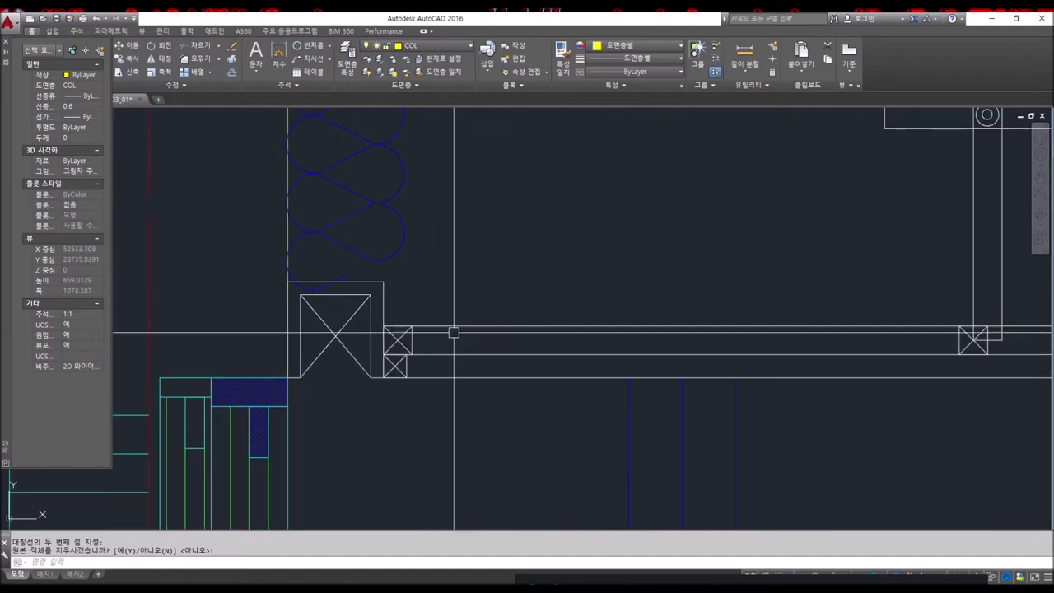
key(Escape)
key(Escape)
Step: Copy an X-box blocking member onto the ceiling joist
text(co)
key(Return)
click(400, 337)
key(Return)
click(463, 260)
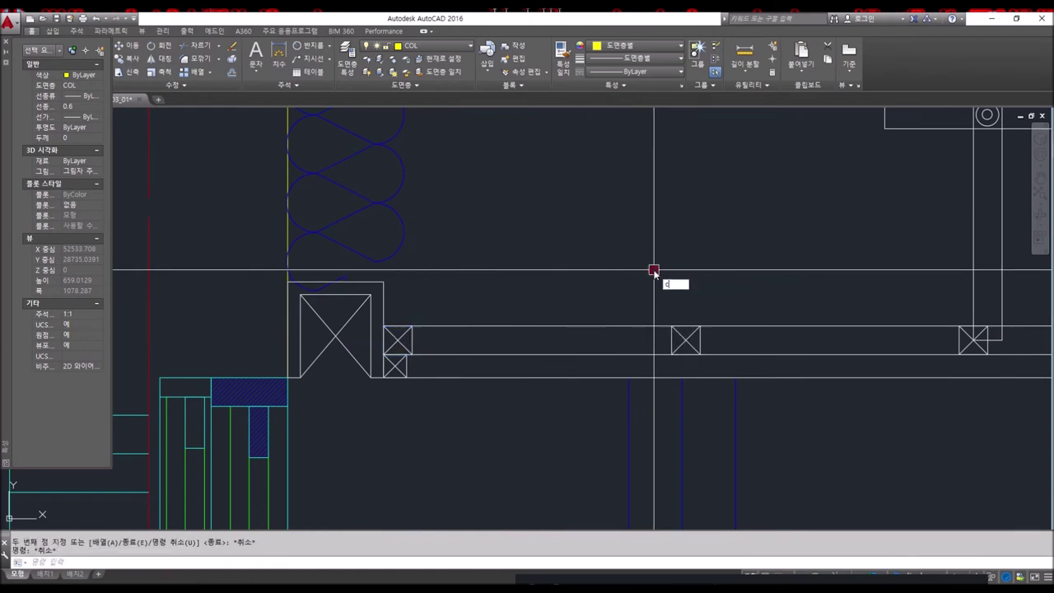
Step: Copy the ceiling X-box blocking to each of the four remaining posts along the ceiling joist
click(698, 344)
key(Return)
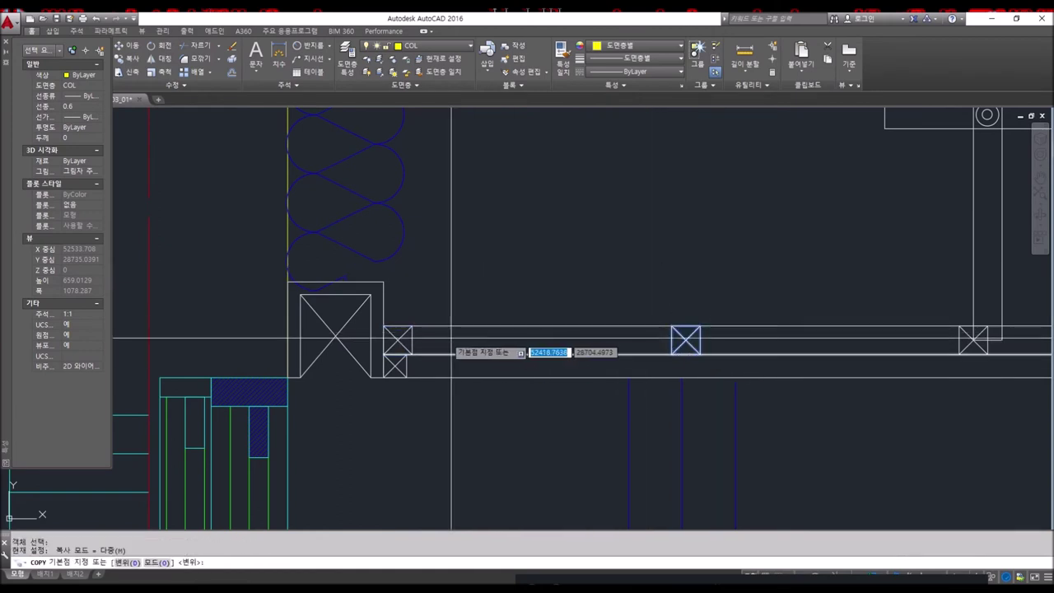
click(411, 355)
scroll(558, 349, down, 2)
scroll(741, 354, up, 1)
scroll(577, 370, up, 1)
click(535, 385)
scroll(544, 376, down, 2)
scroll(560, 371, up, 1)
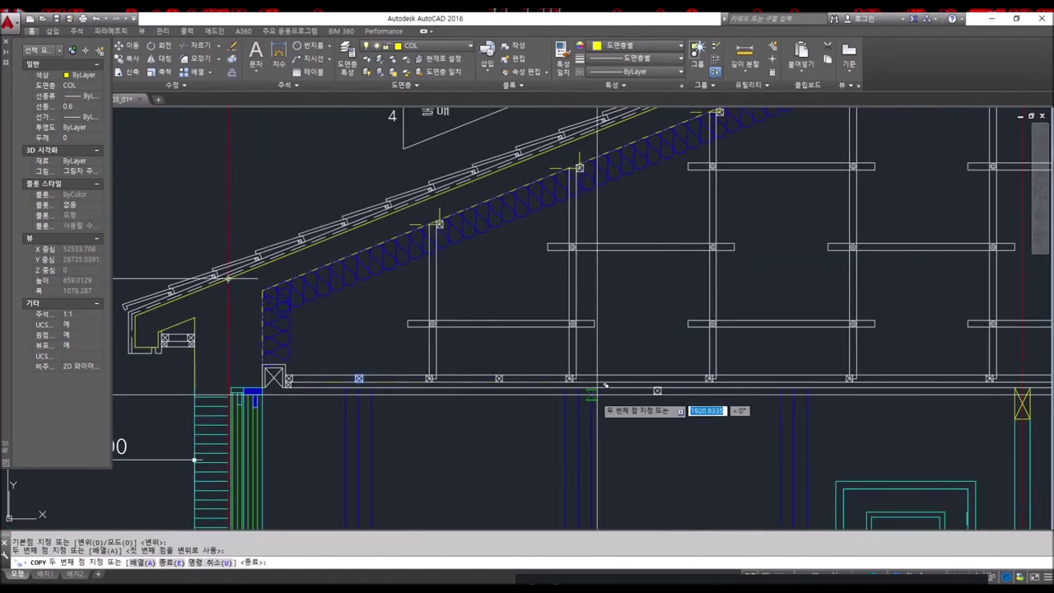
scroll(574, 367, up, 1)
click(547, 369)
scroll(700, 370, down, 2)
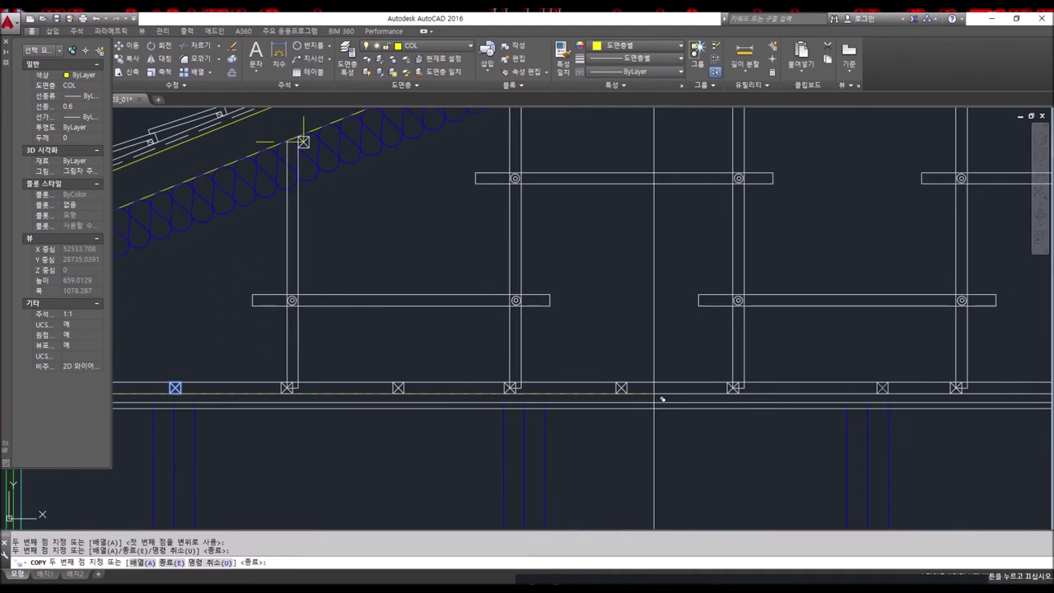
scroll(708, 387, up, 2)
click(727, 370)
scroll(724, 373, down, 1)
scroll(696, 395, down, 1)
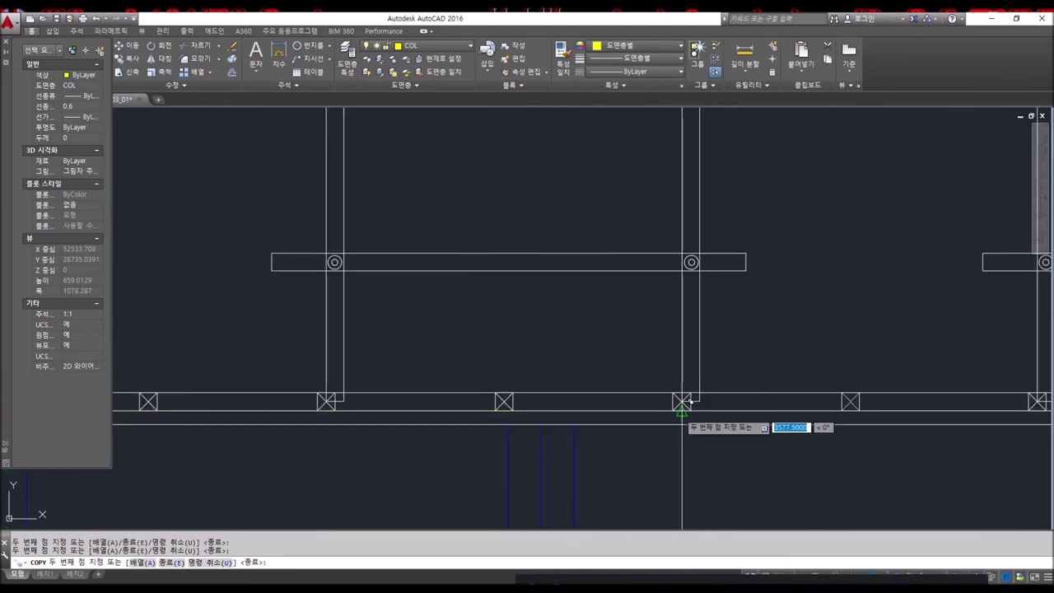
scroll(461, 420, down, 1)
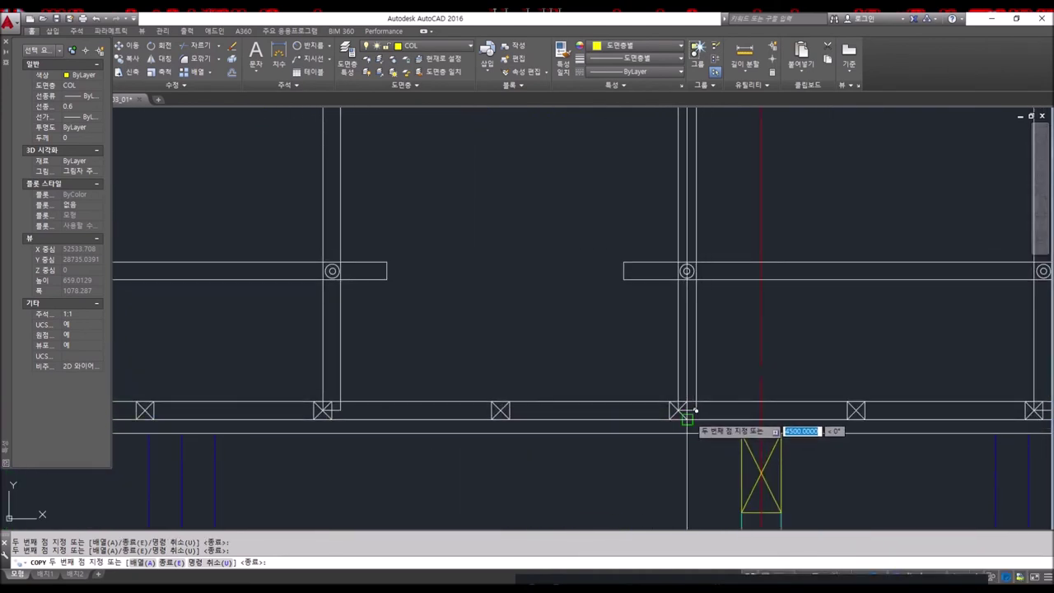
scroll(535, 436, up, 1)
click(631, 435)
key(Return)
Step: Zoom and pan across the section to review the eave and ceiling blocking
scroll(630, 435, down, 5)
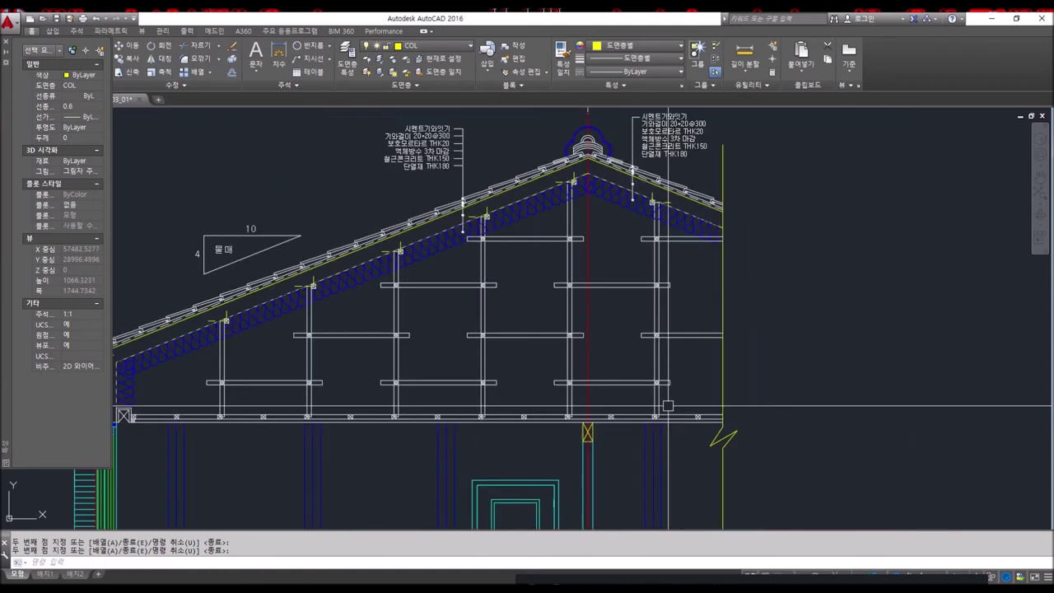
scroll(675, 362, down, 2)
middle_drag(677, 285, 704, 271)
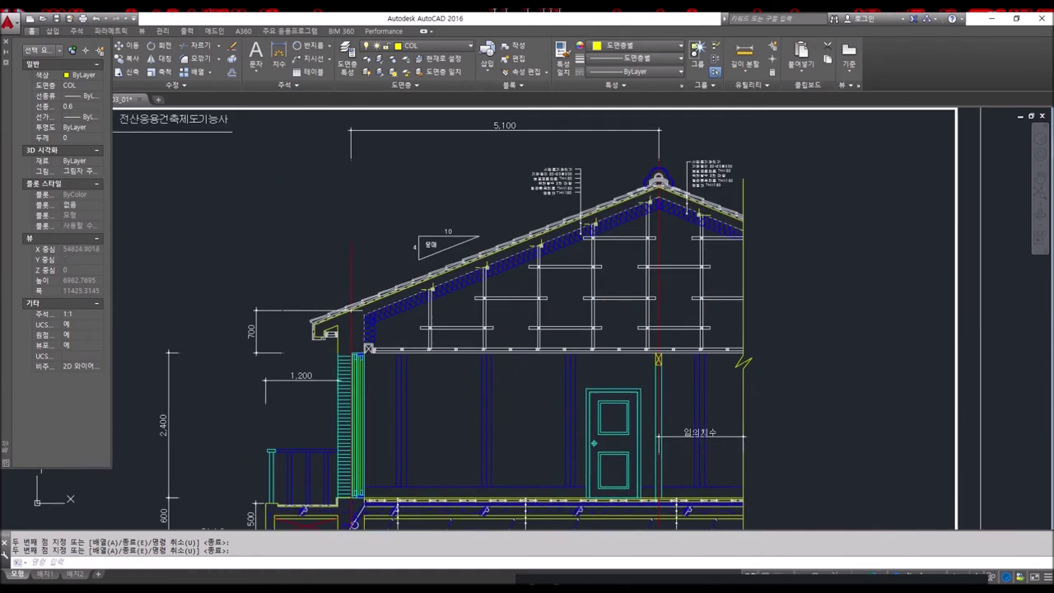
scroll(428, 350, up, 3)
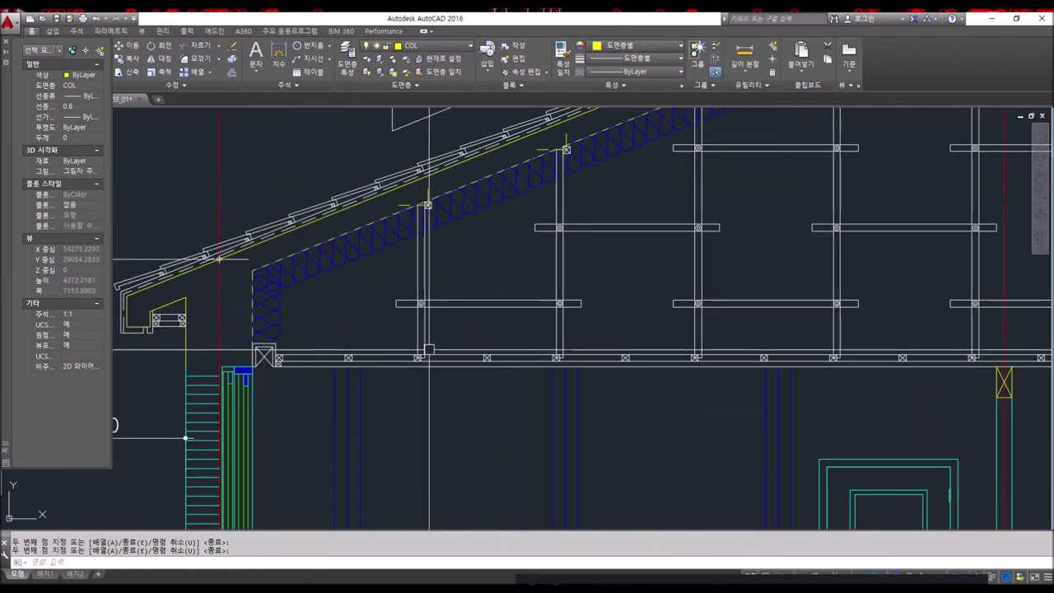
scroll(218, 258, up, 2)
middle_drag(218, 258, 175, 192)
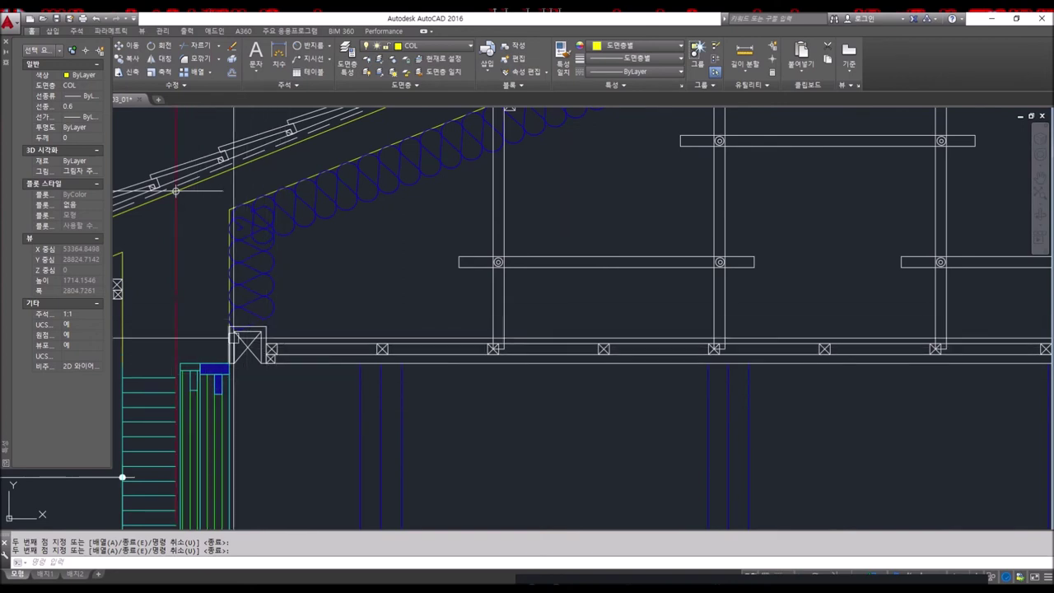
middle_drag(175, 191, 181, 177)
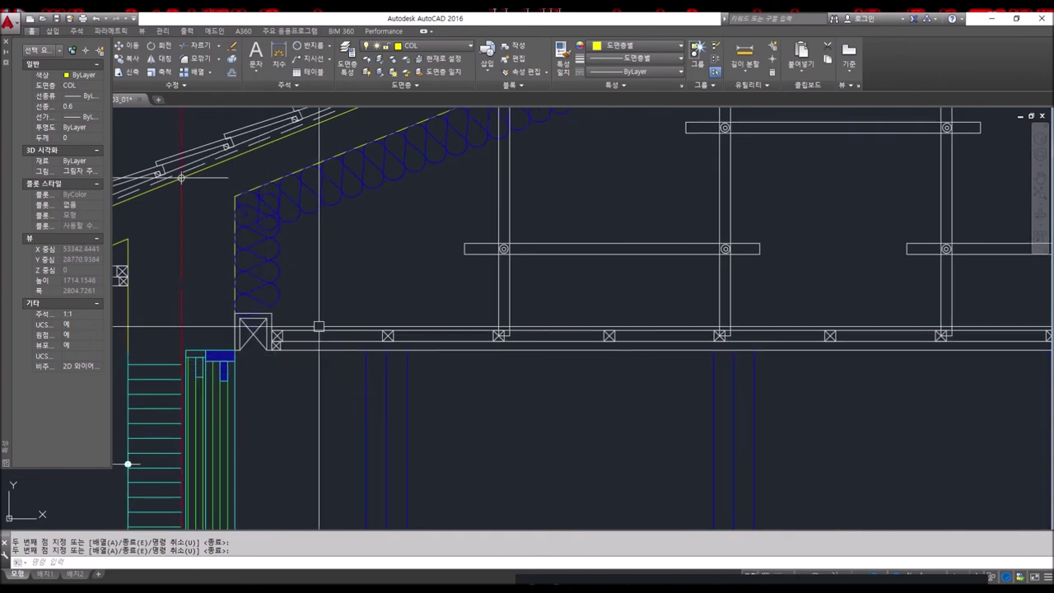
scroll(289, 344, up, 3)
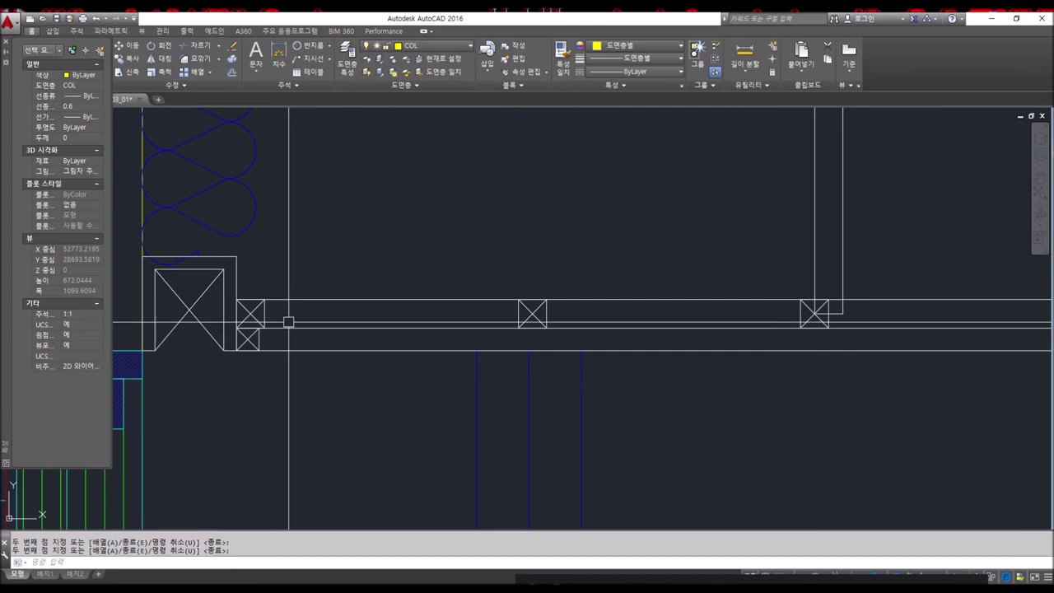
scroll(623, 299, down, 2)
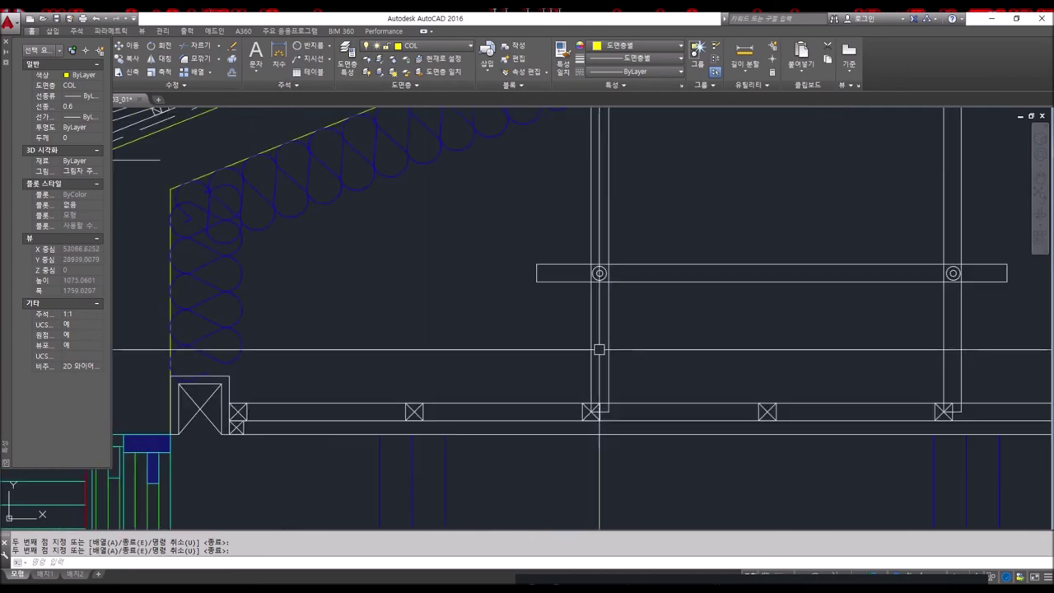